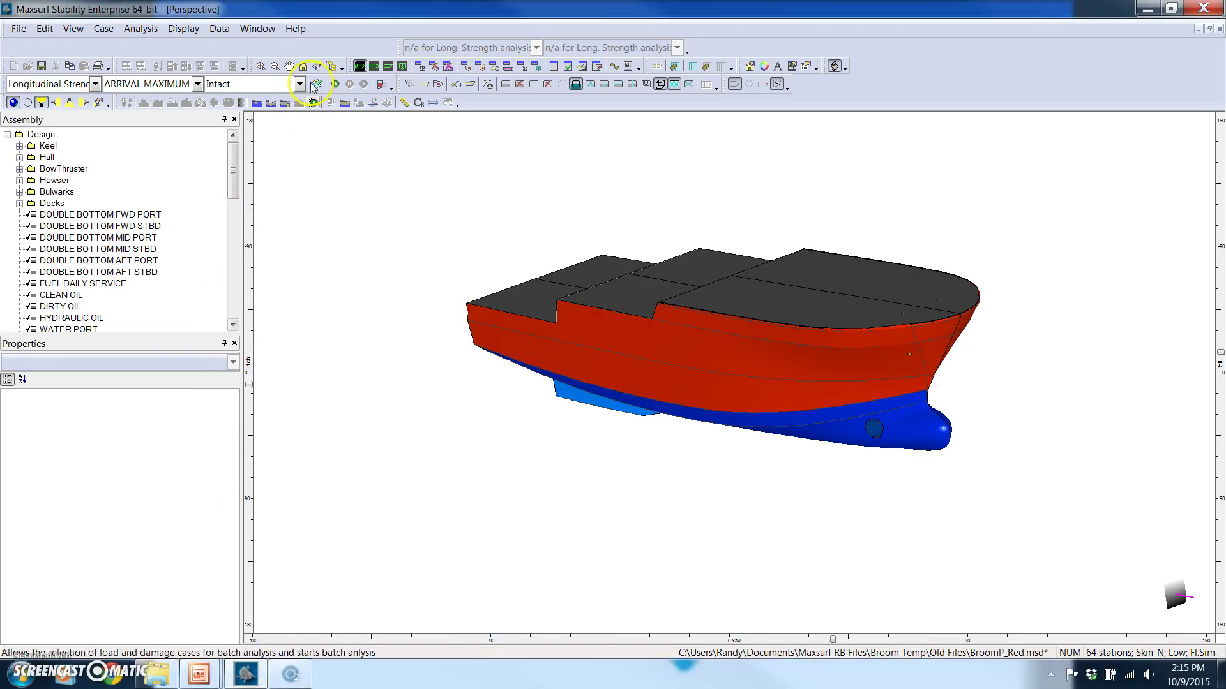
Roll the ship model to see its underside, then switch it to wireframe, zoomed and shifted left
click(410, 240)
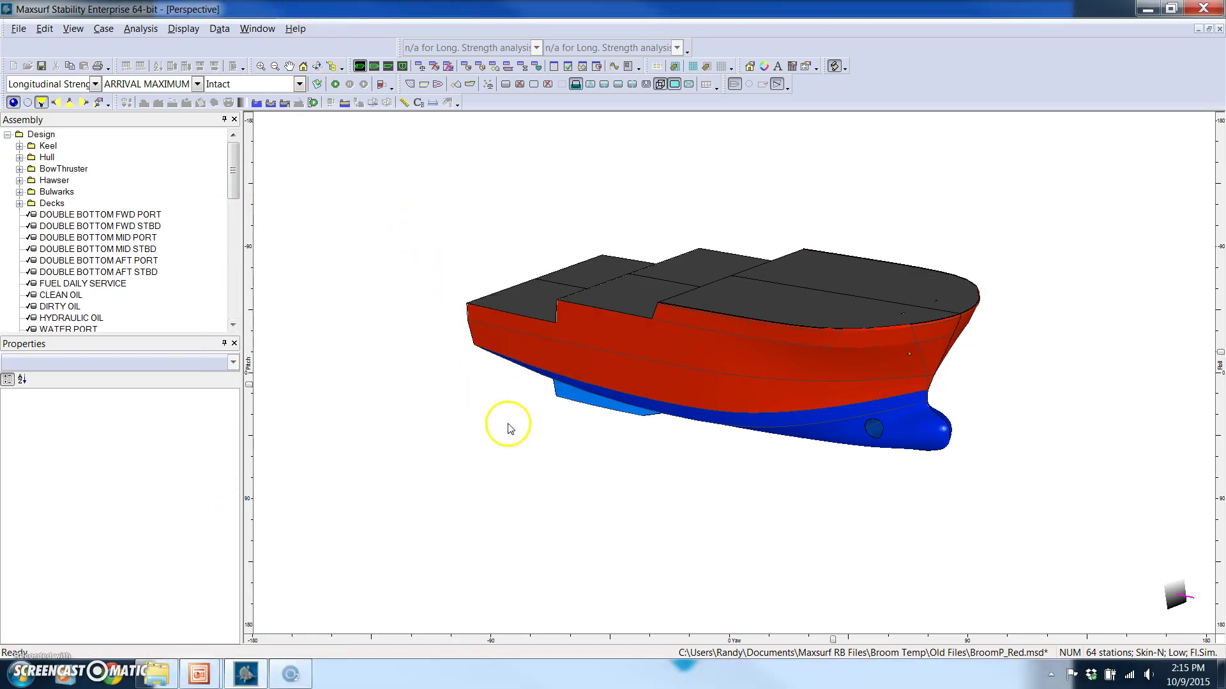
mouse_move(1220, 360)
mouse_down()
mouse_move(1215, 348)
mouse_move(1215, 465)
mouse_move(1218, 397)
mouse_move(1201, 359)
mouse_up()
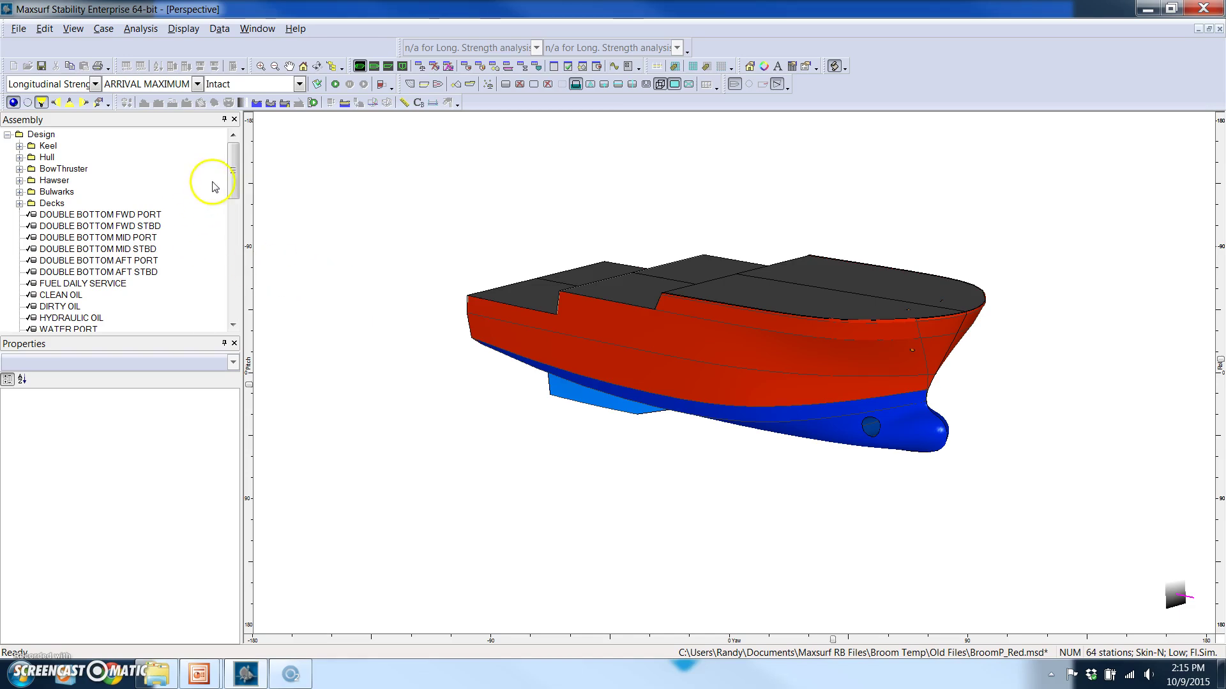
click(12, 103)
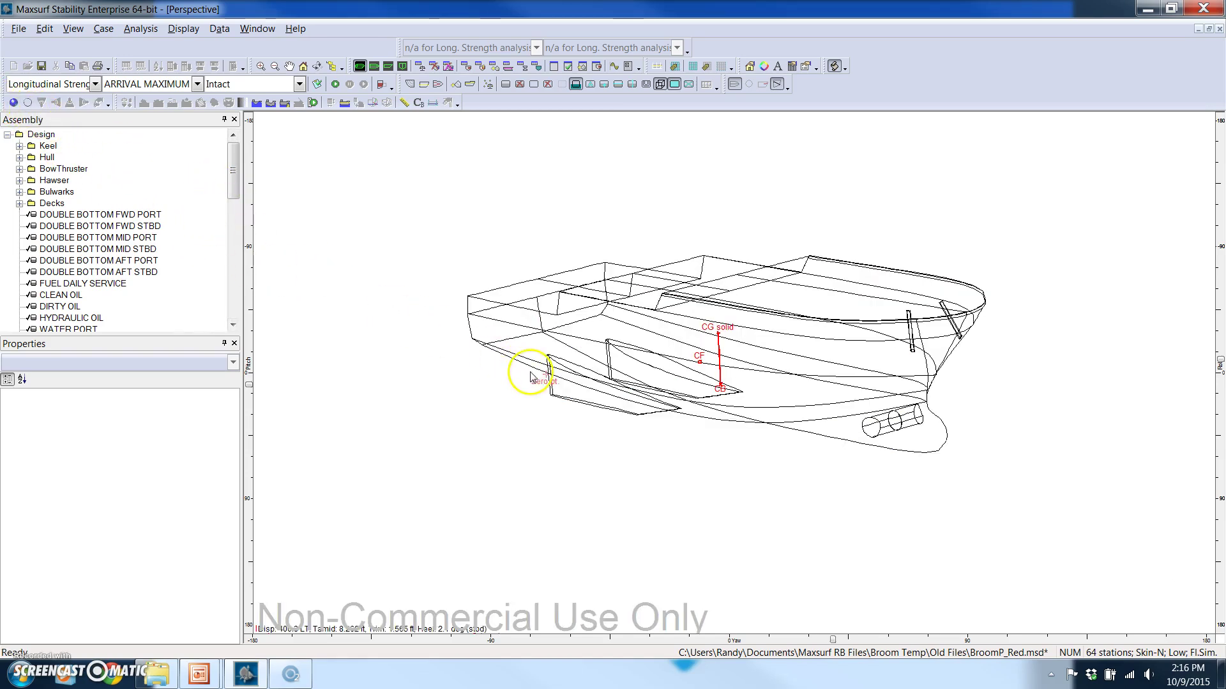
scroll(525, 374, up, 2)
drag(520, 367, 459, 355)
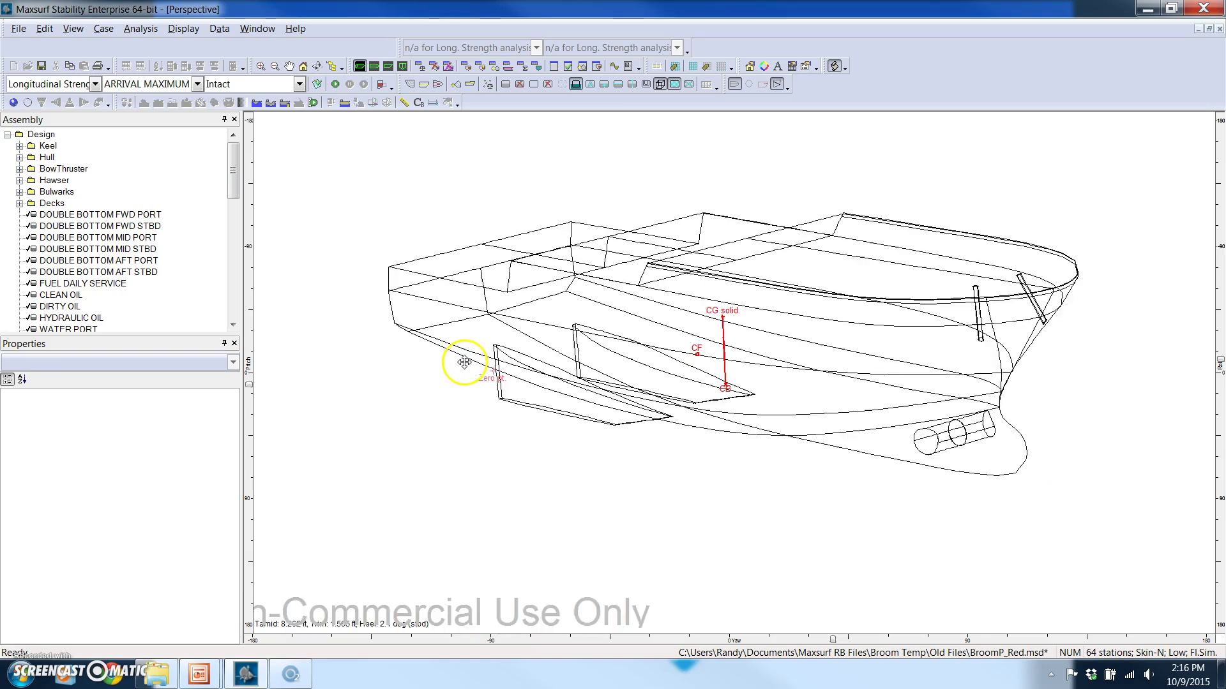
Render the hull as a transparent surface and display its internal tank compartments
click(28, 103)
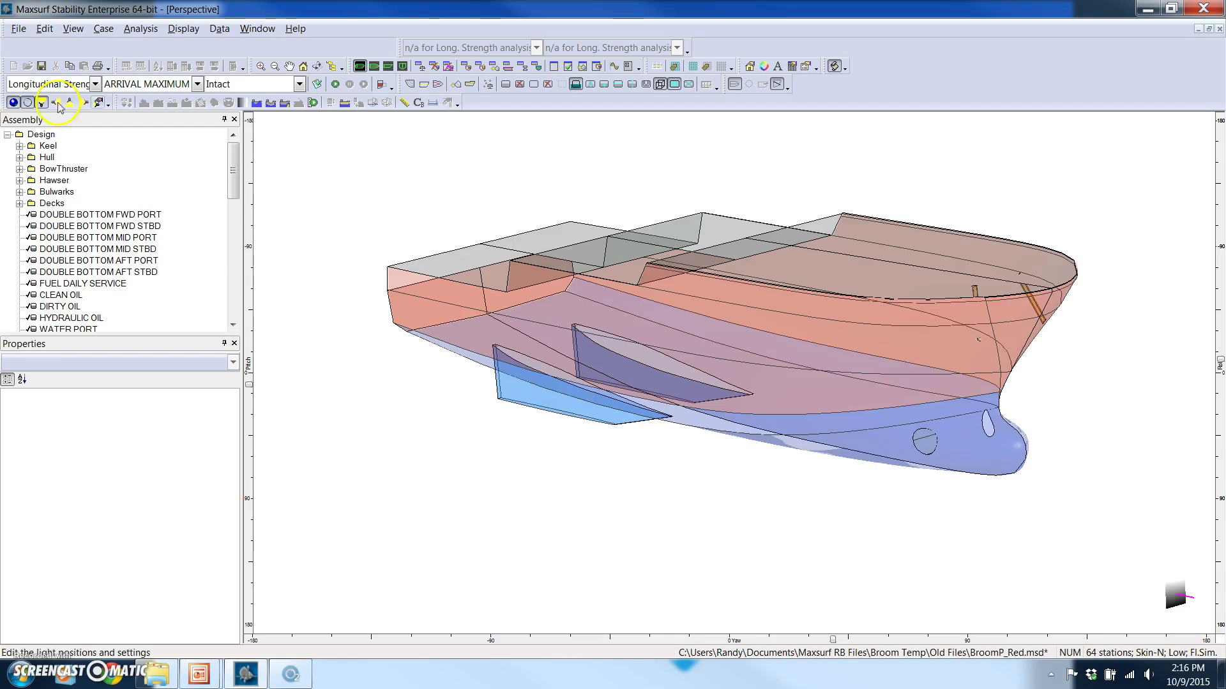
click(505, 85)
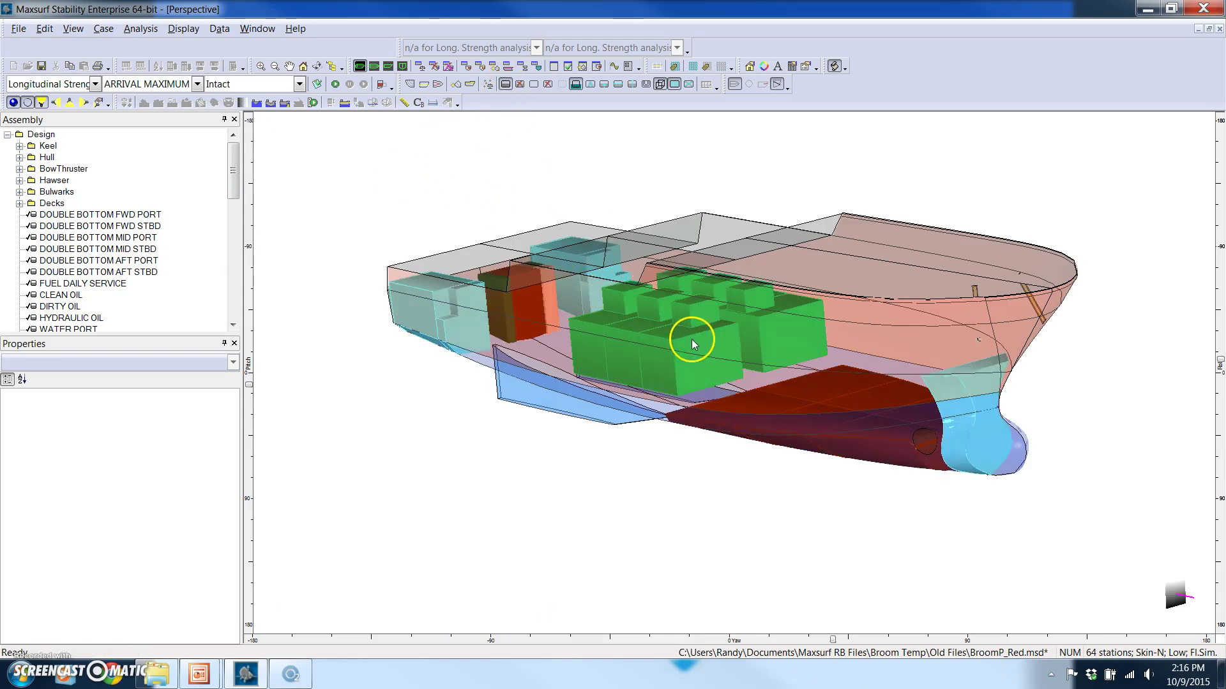
scroll(692, 343, up, 3)
scroll(692, 341, down, 1)
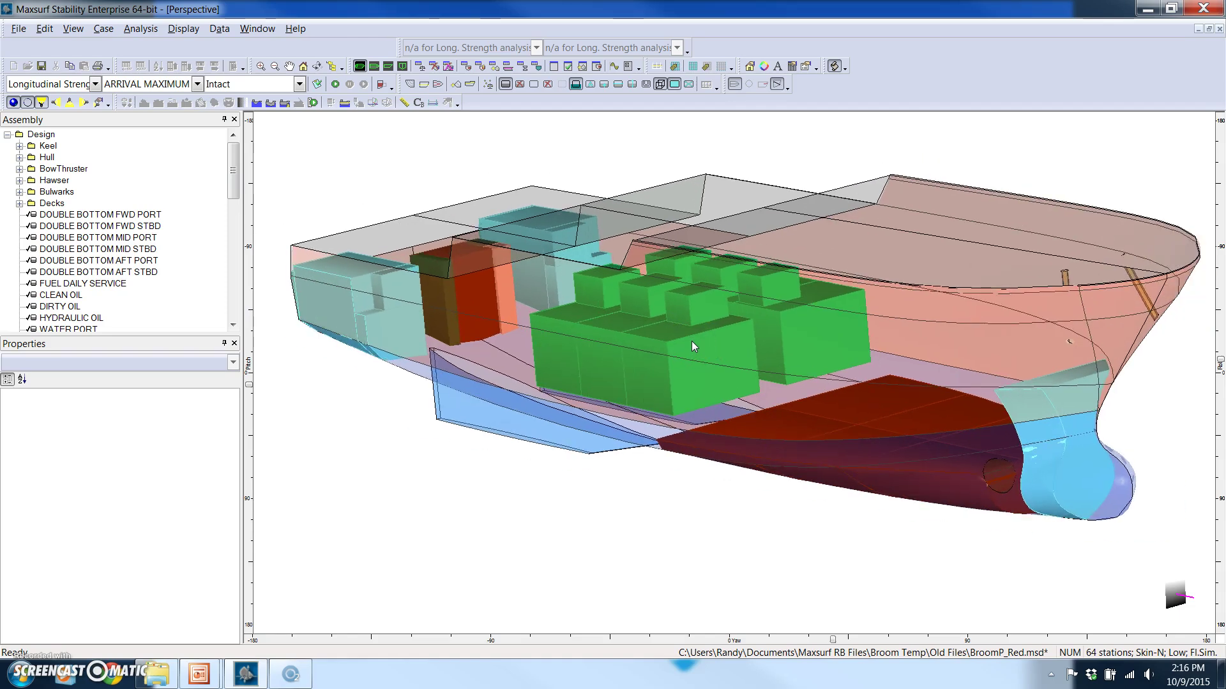
scroll(691, 340, down, 1)
Review the six DOUBLE BOTTOM tanks, FUEL DAILY SERVICE and CLEAN OIL in the Assembly tree
click(77, 215)
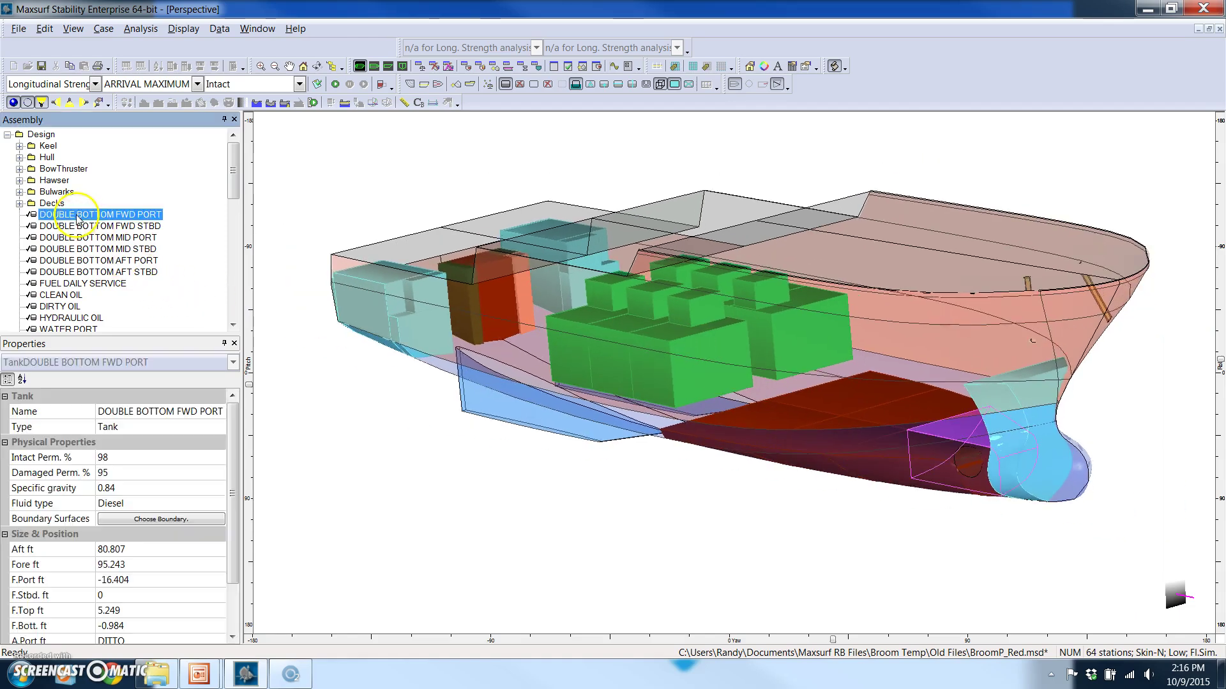
click(75, 228)
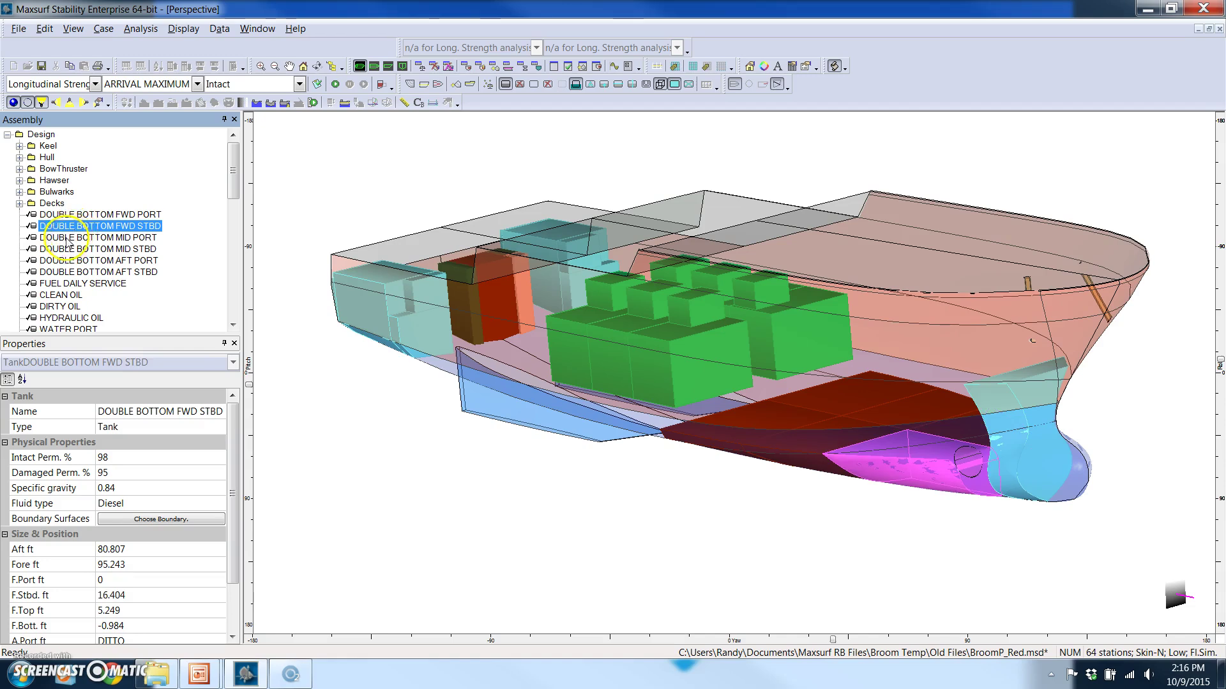
click(69, 239)
click(68, 250)
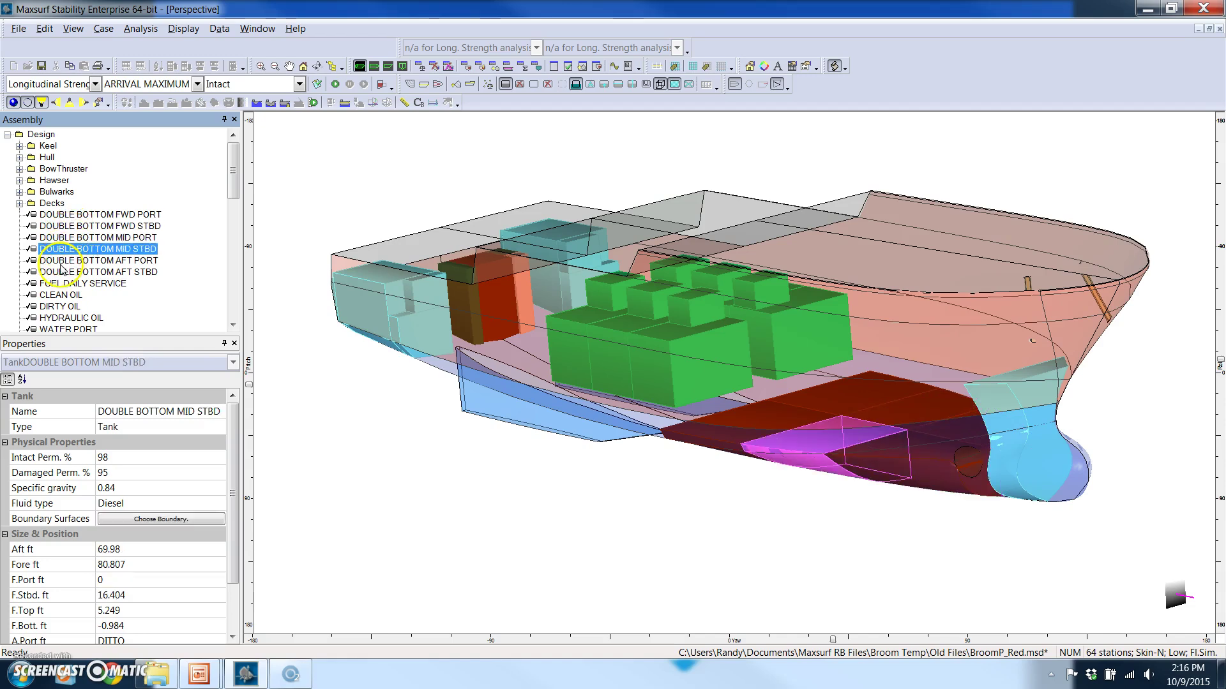
click(63, 261)
click(61, 272)
click(57, 284)
click(59, 296)
Review the first and third SHELL TANK COMP compartments, then return to DOUBLE BOTTOM FWD PORT
drag(233, 180, 200, 300)
click(71, 272)
click(72, 295)
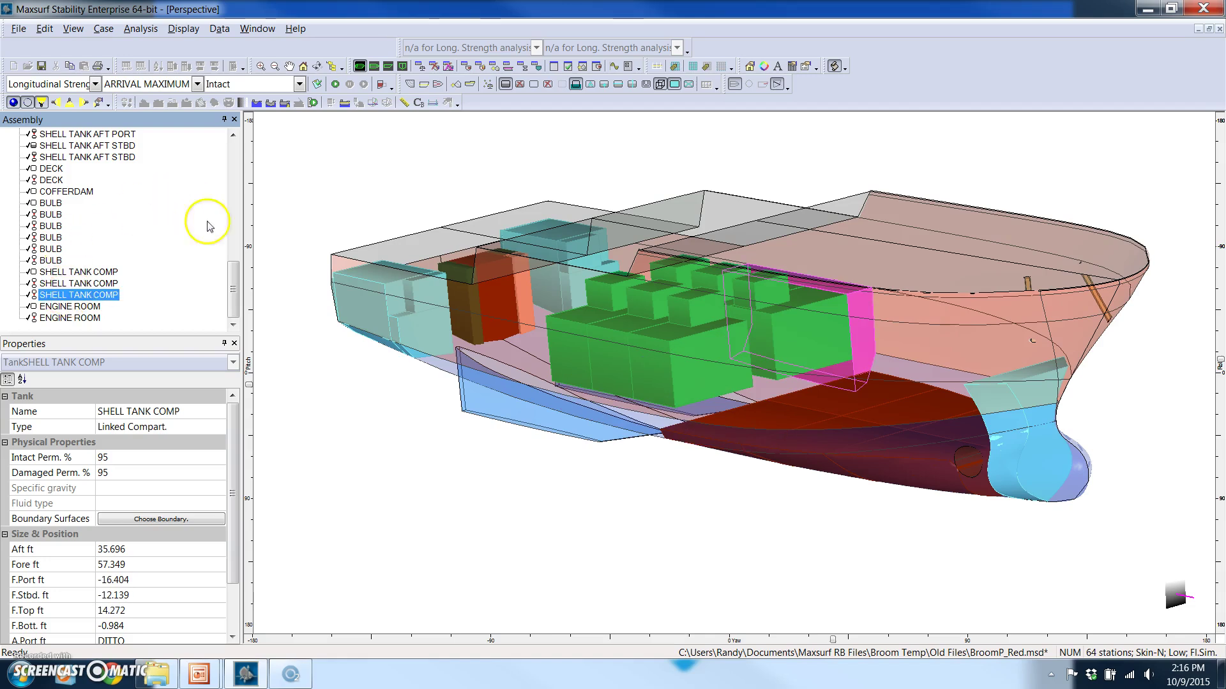
drag(230, 295, 229, 160)
click(118, 185)
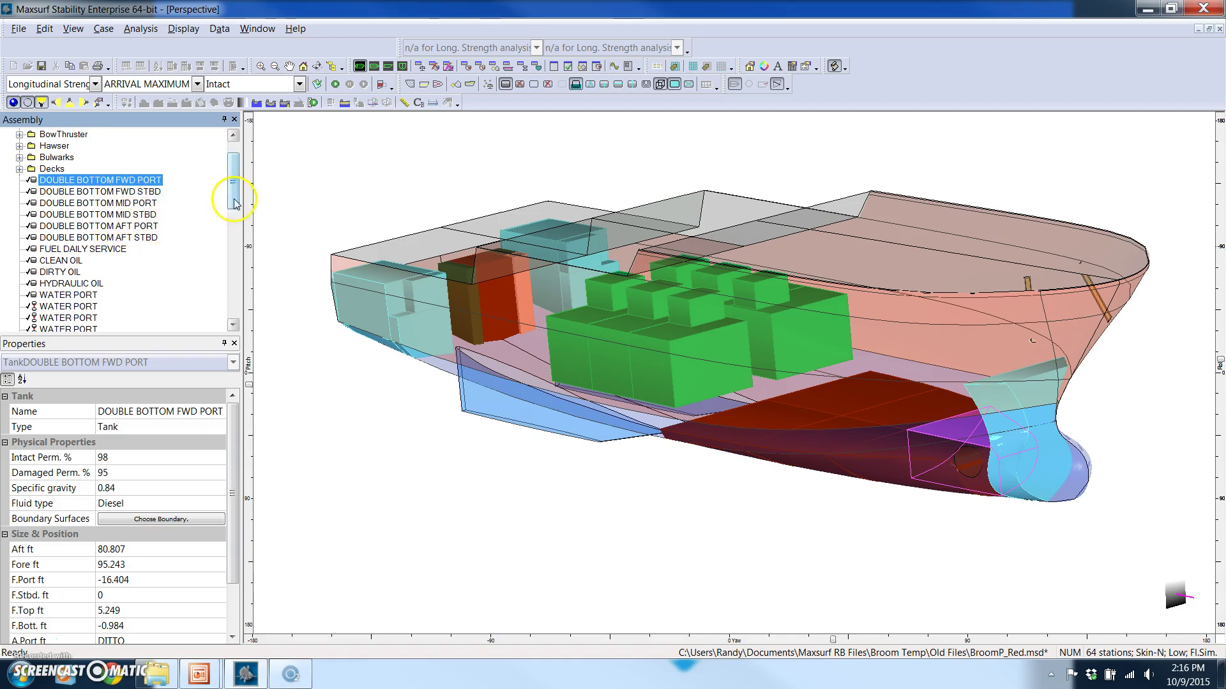
drag(234, 203, 233, 253)
Set FWD BALLAST WATER's F.Top to 12 ft, then recalculate tanks and compartments
click(106, 217)
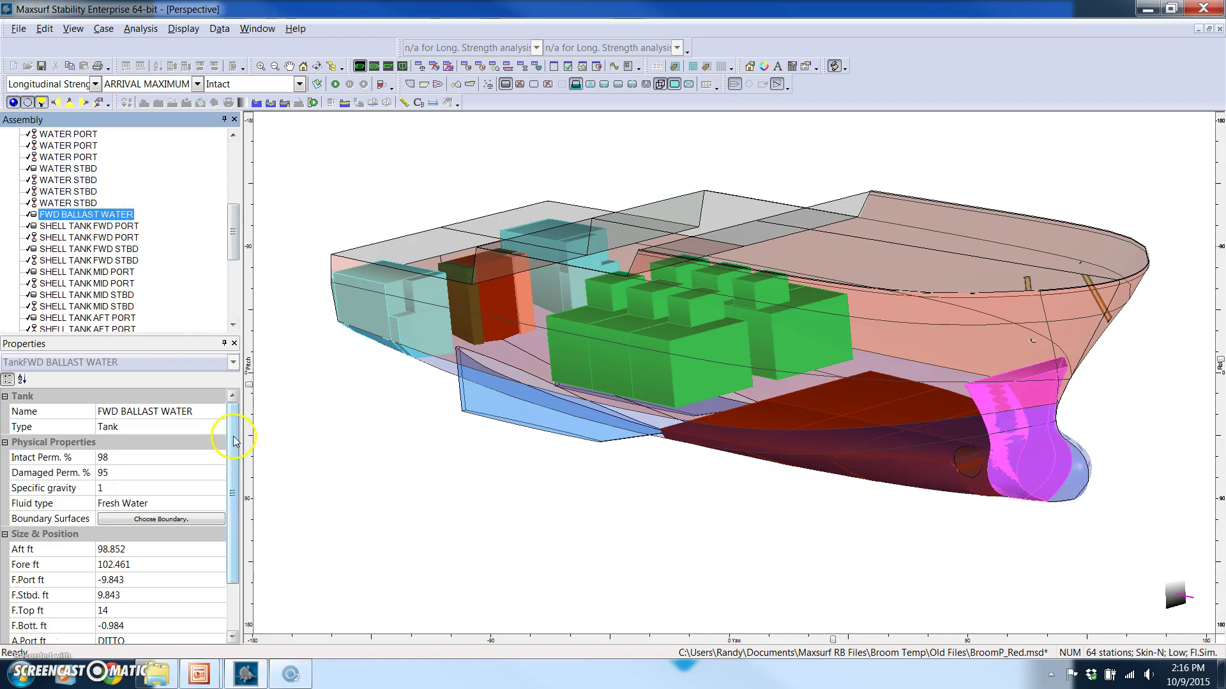
mouse_move(234, 440)
mouse_down()
mouse_move(236, 465)
mouse_move(235, 440)
mouse_up()
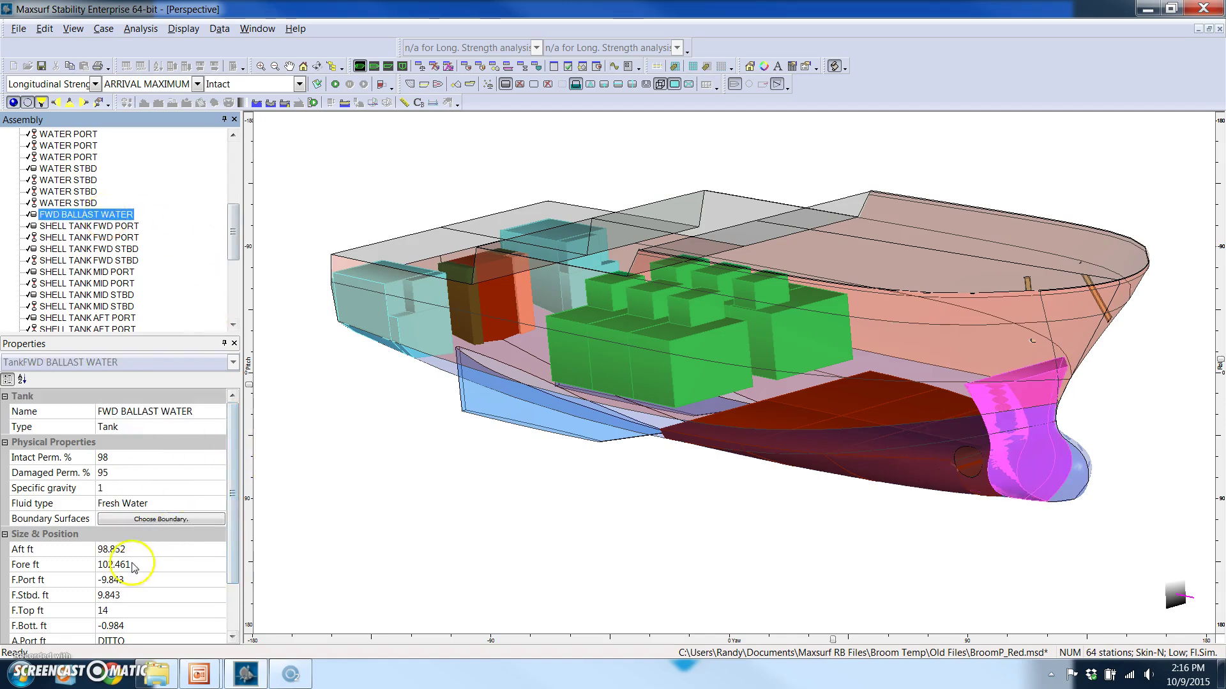
drag(233, 493, 241, 547)
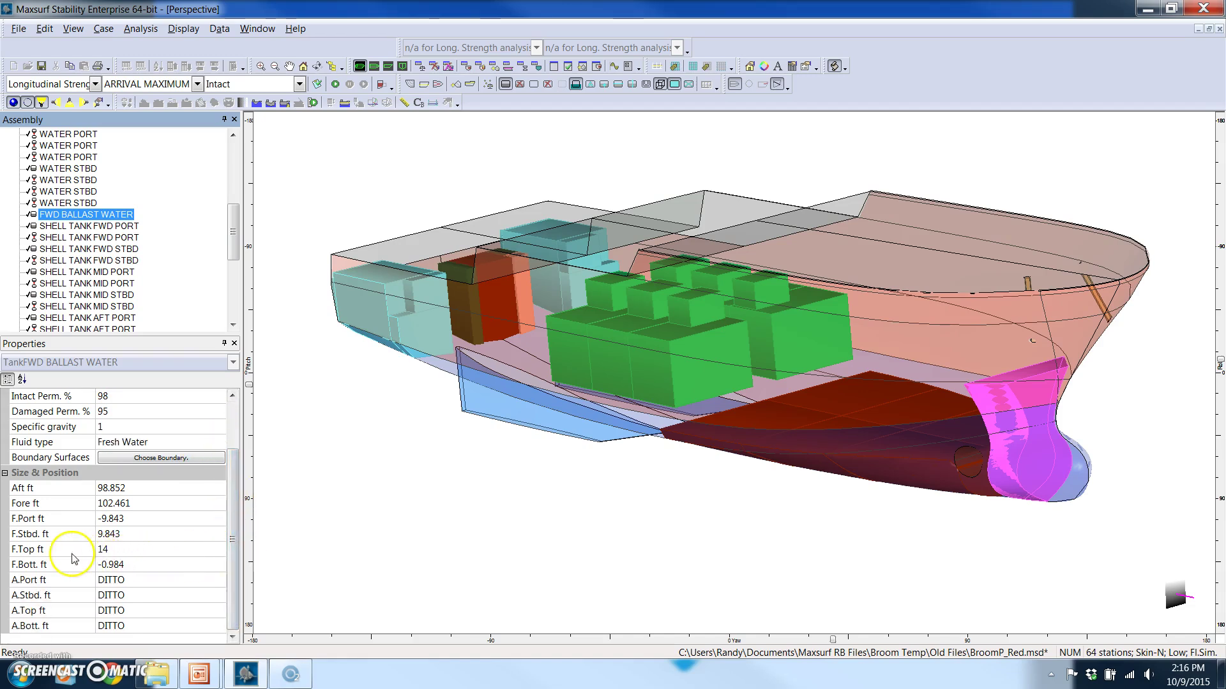
click(113, 554)
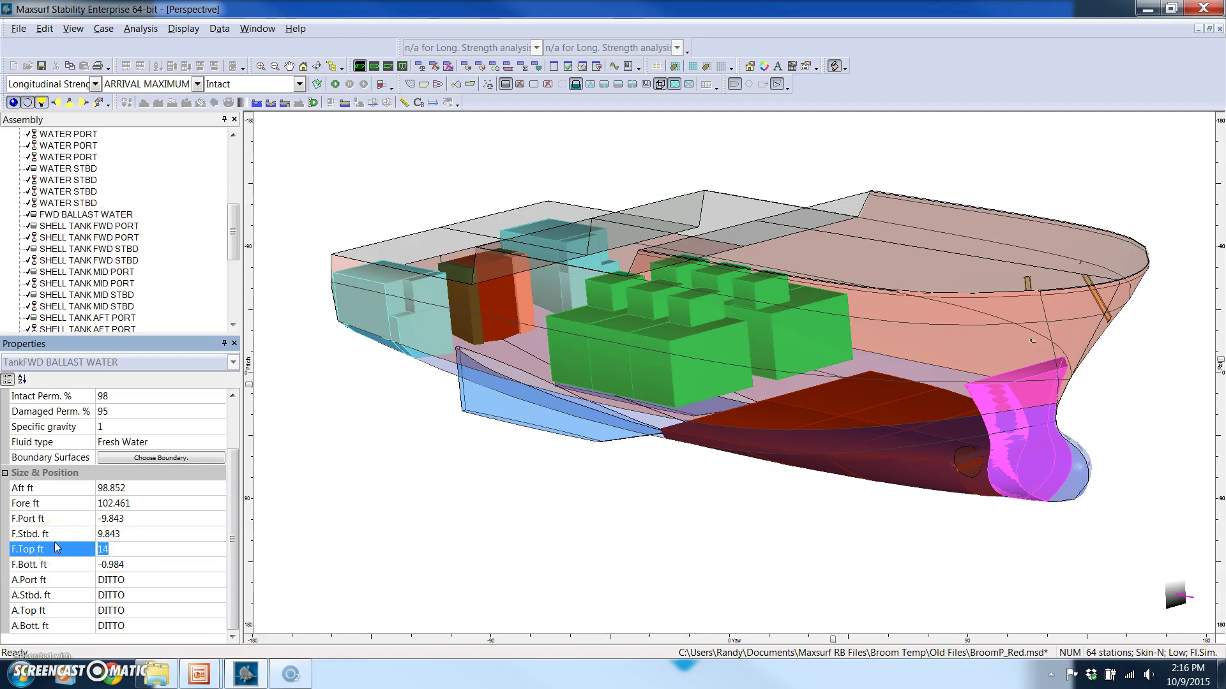
text(12)
key(Return)
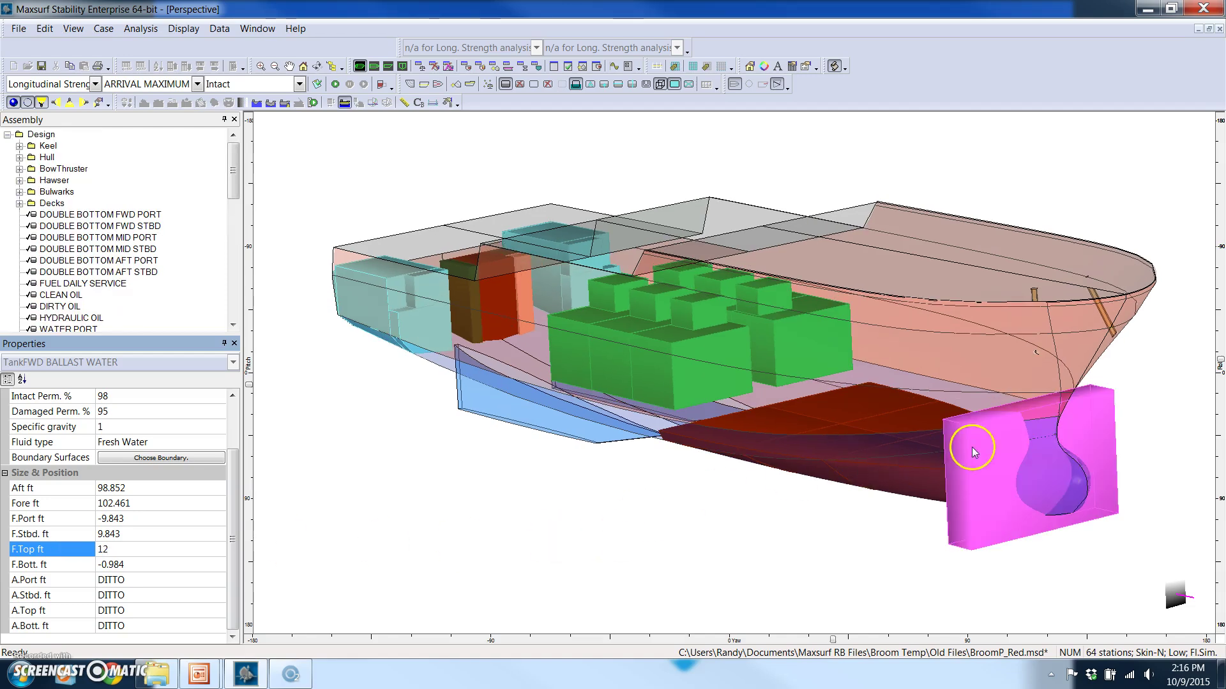
click(142, 29)
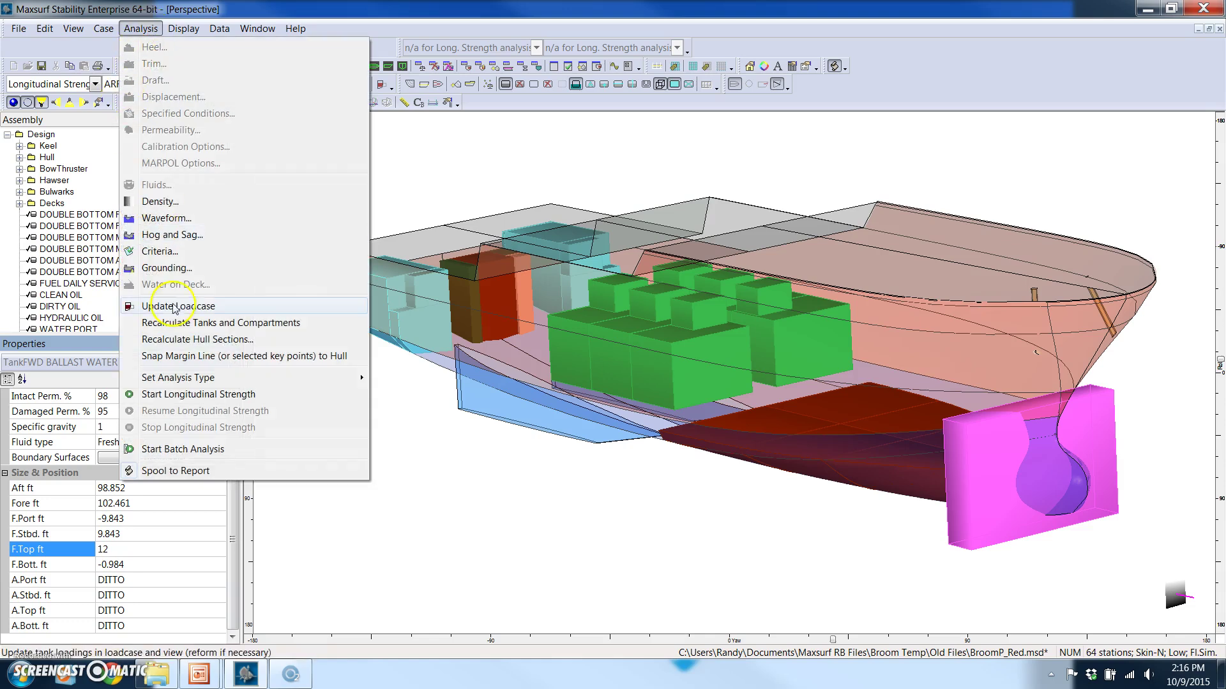
click(185, 325)
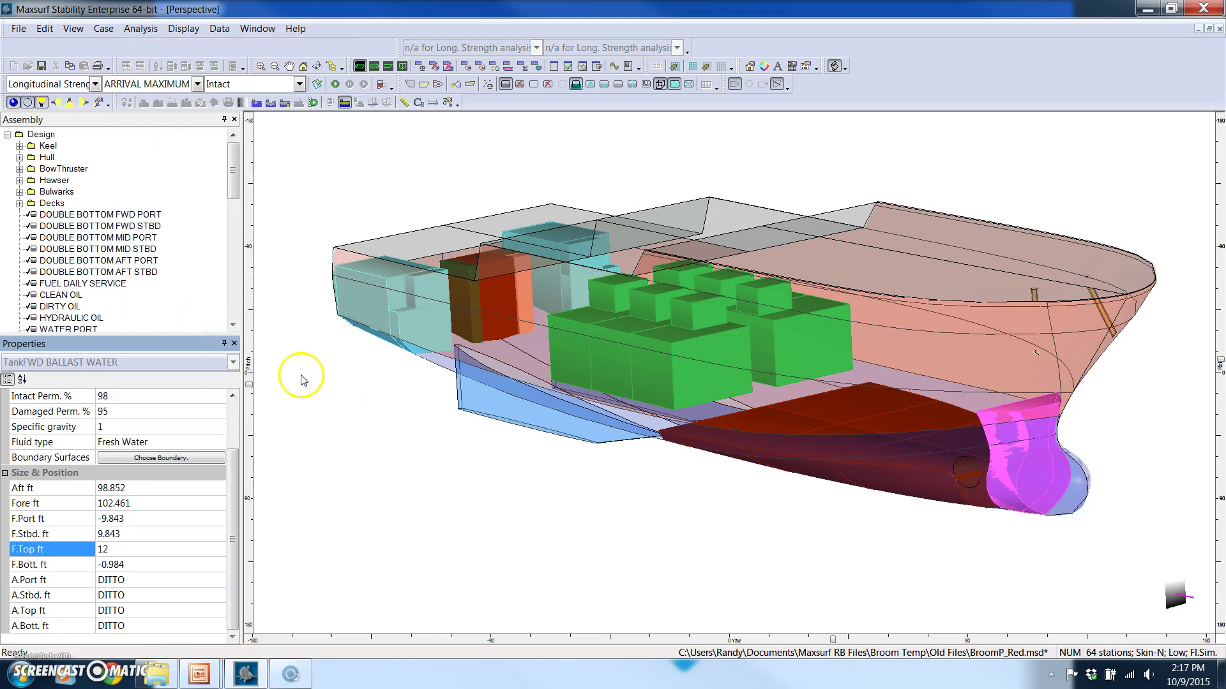
Restore the Perspective window and change the analysis type to Equilibrium
click(1208, 29)
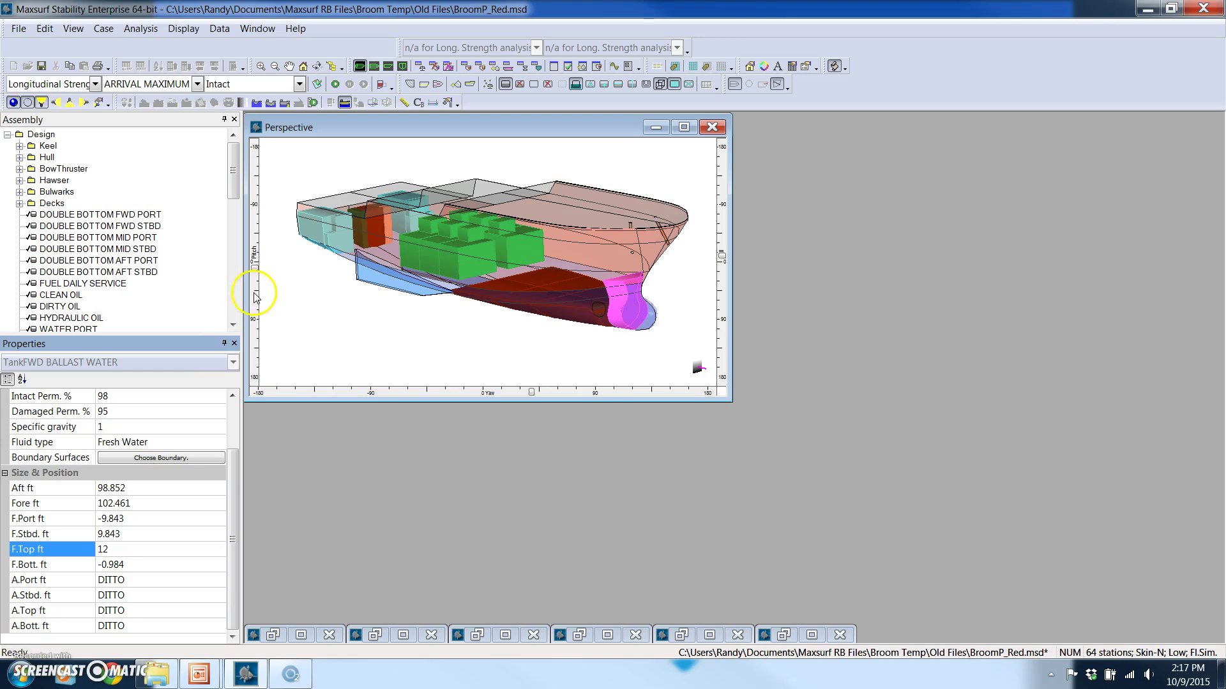
click(95, 84)
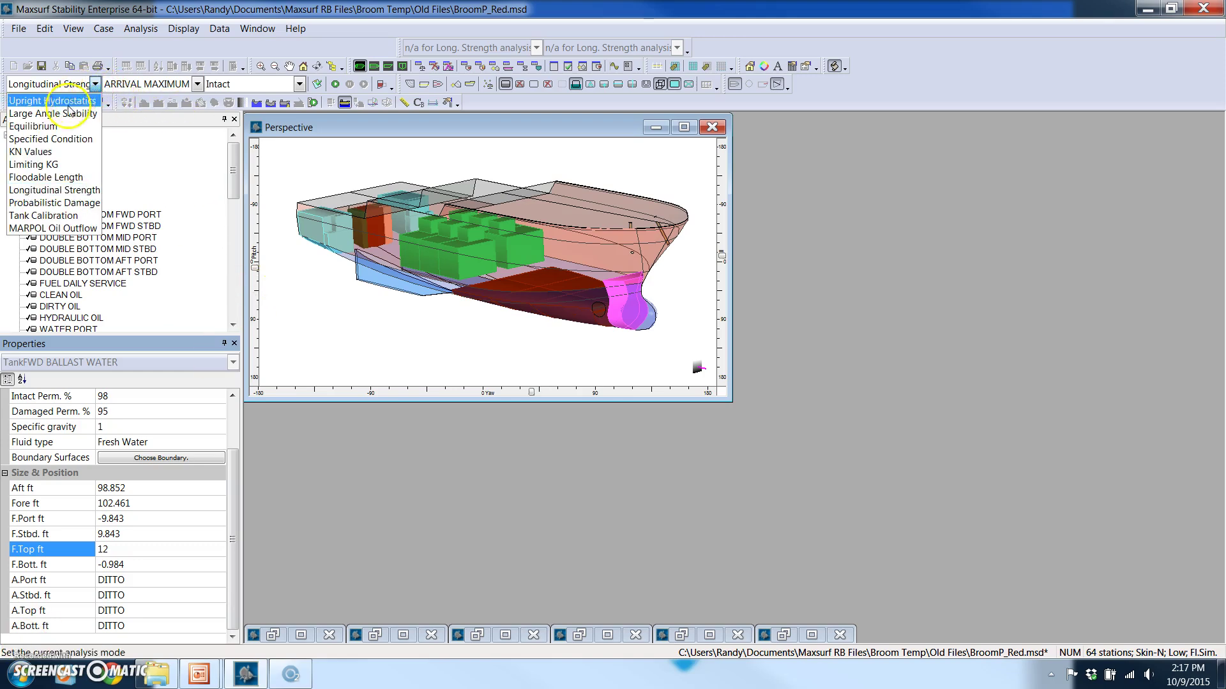
click(55, 126)
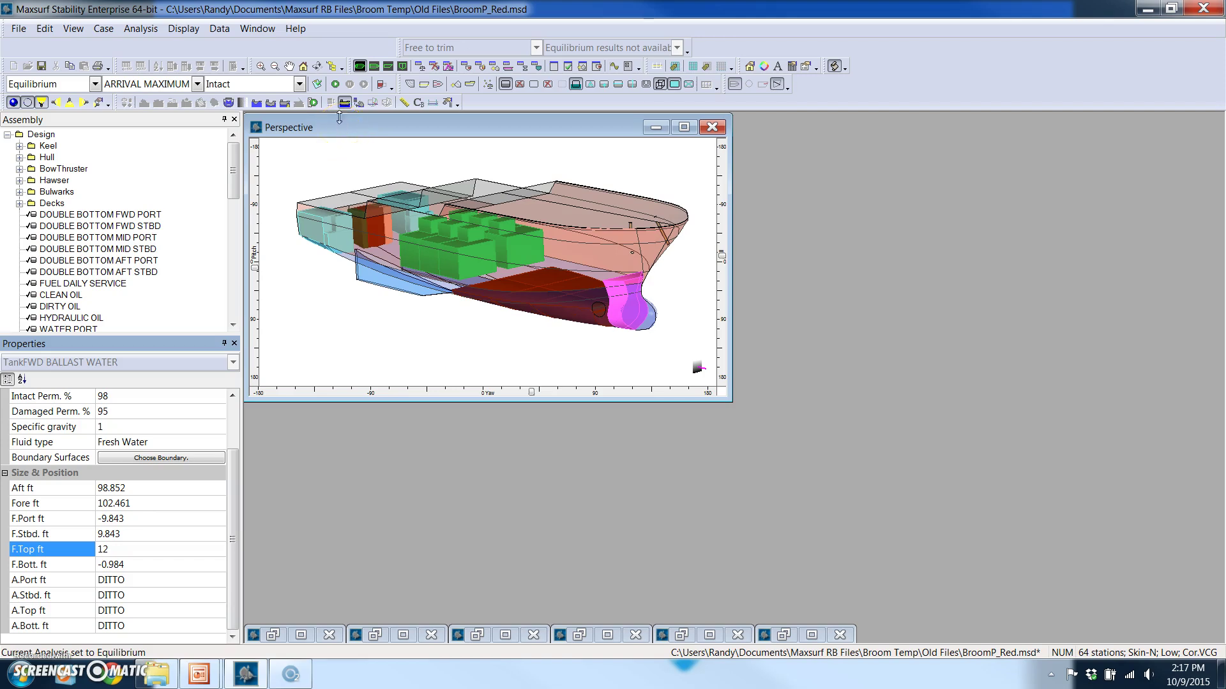
Open the ARRIVAL MAXIMUM CARGO load case table and widen it to show all columns
click(419, 67)
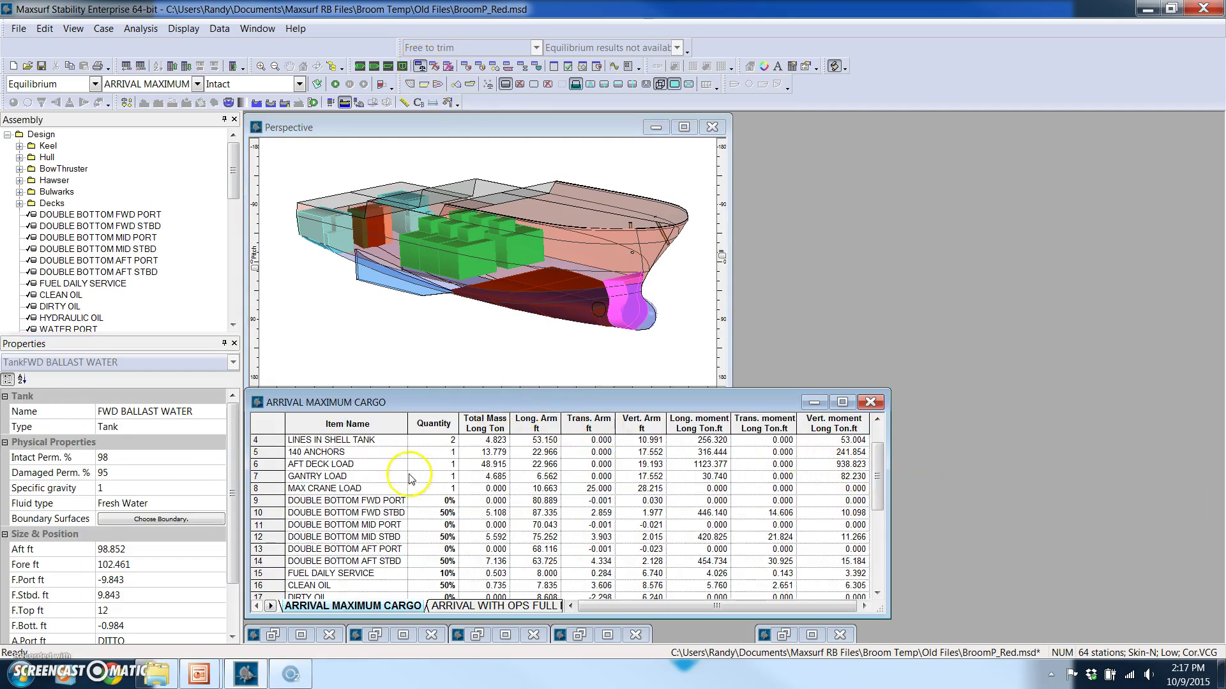
click(345, 488)
scroll(364, 488, up, 1)
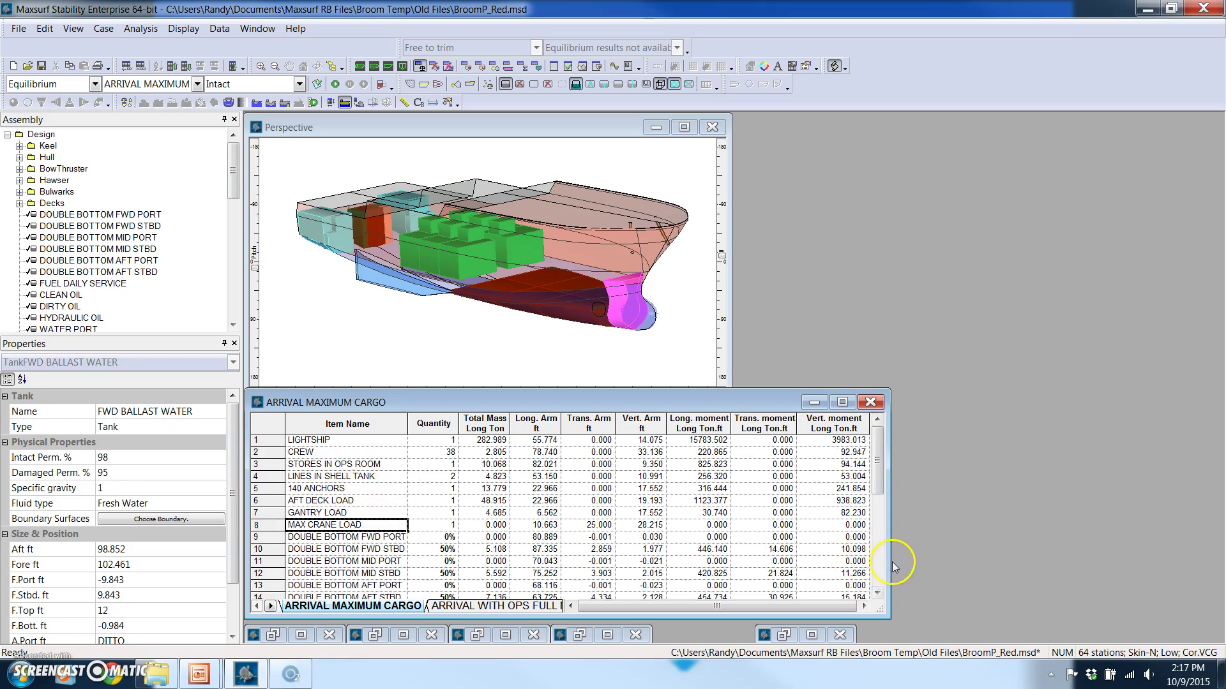
drag(891, 566, 998, 567)
Check the AFT DECK LOAD, CLEAN OIL, MAX CRANE LOAD and DOUBLE BOTTOM AFT PORT rows, then return to Perspective
click(342, 502)
scroll(353, 486, down, 1)
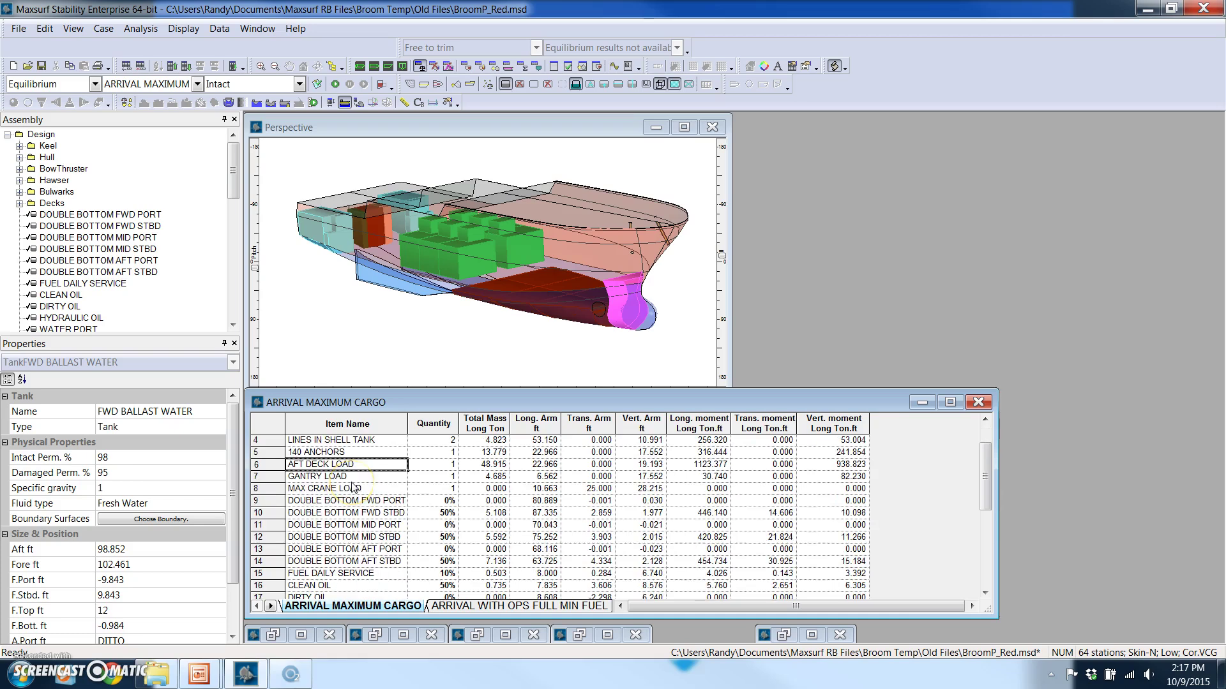
scroll(353, 487, down, 1)
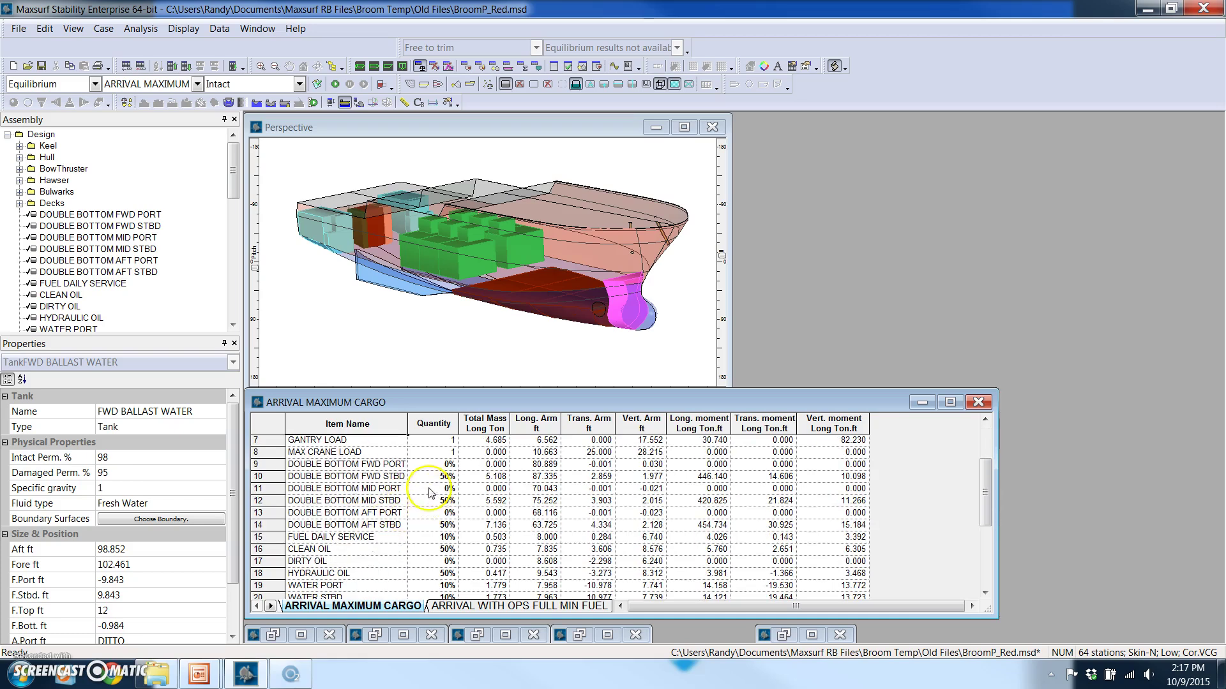
click(440, 549)
scroll(358, 511, up, 1)
click(345, 489)
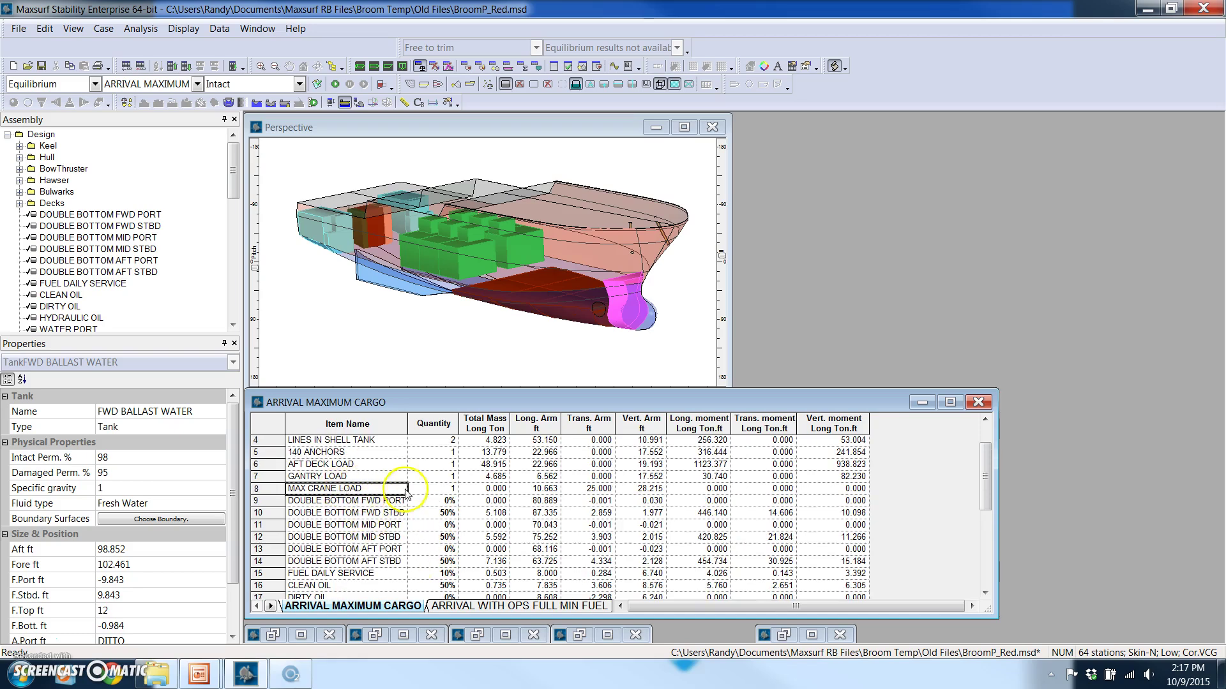
click(434, 489)
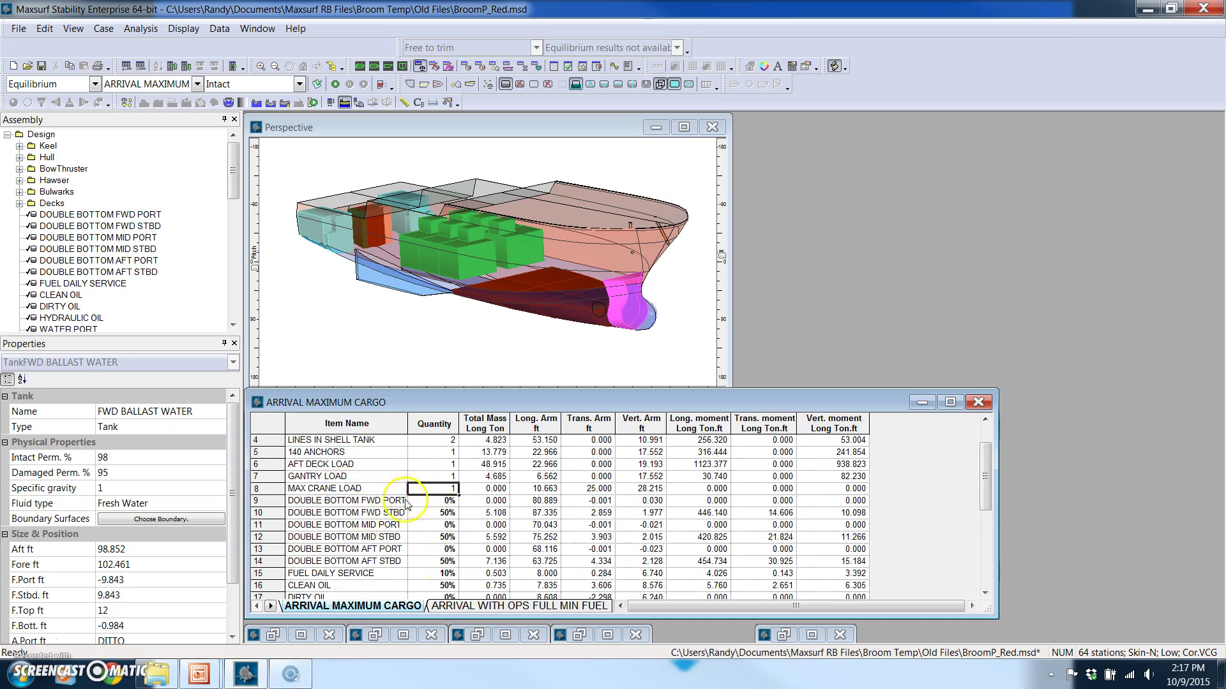
click(371, 550)
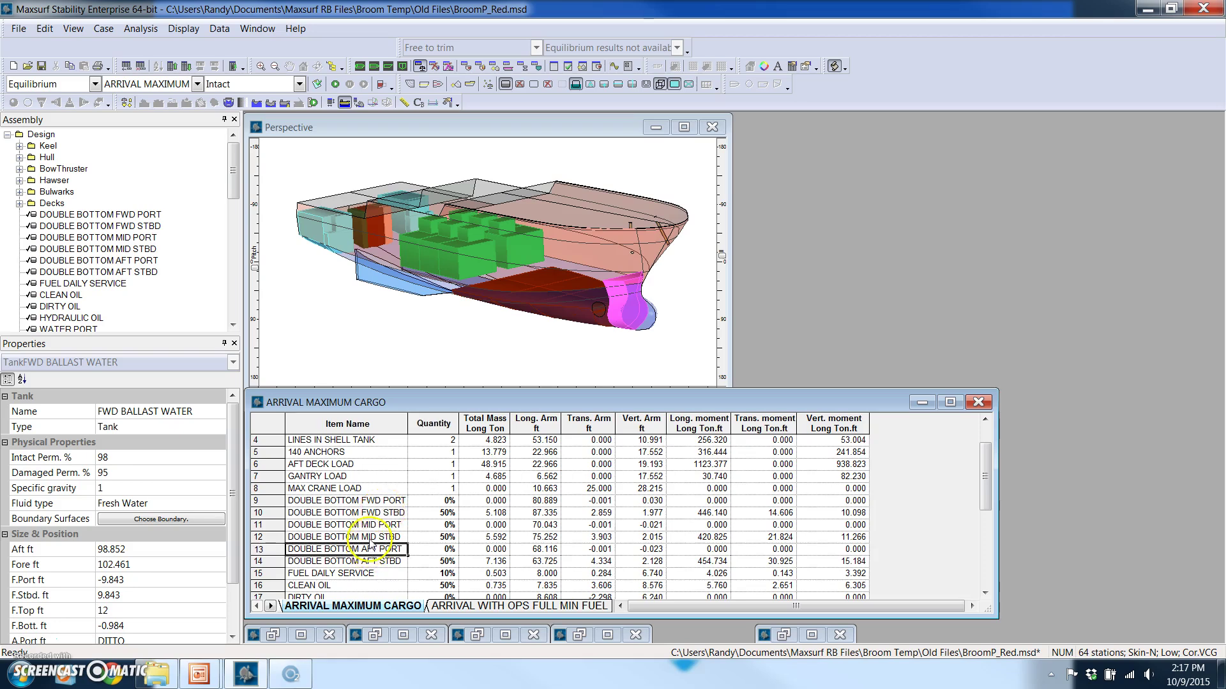
click(358, 128)
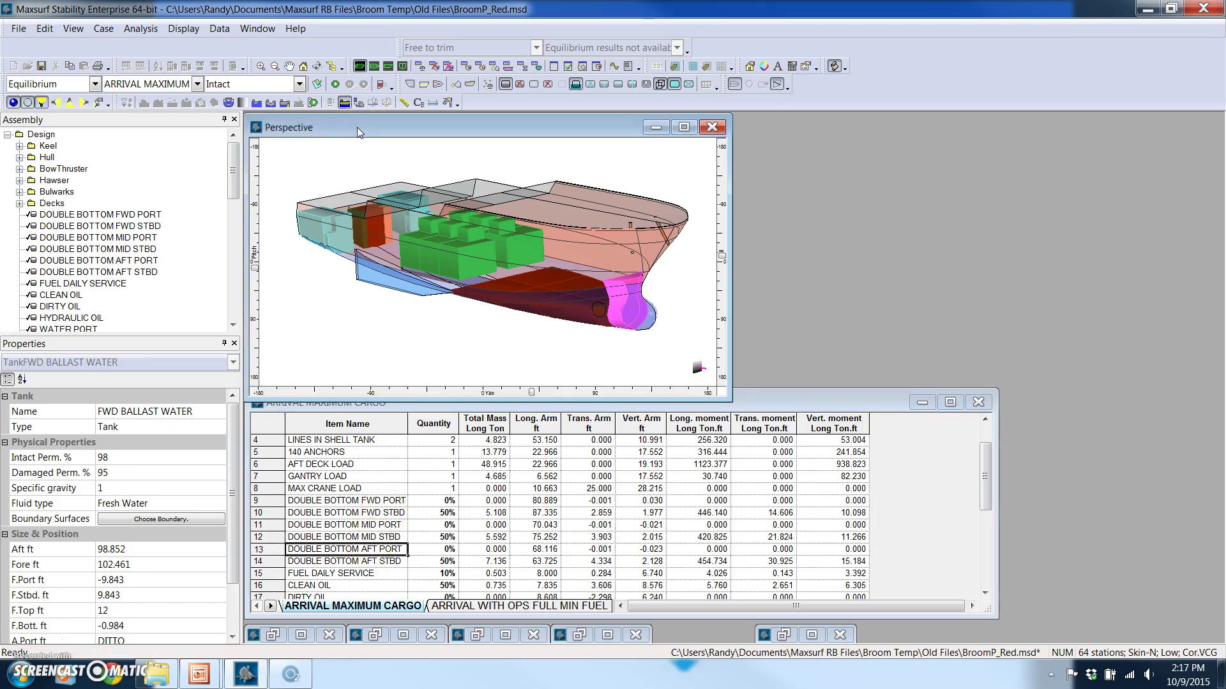
Switch the Perspective view to wireframe and pick a double bottom tank in it
click(13, 102)
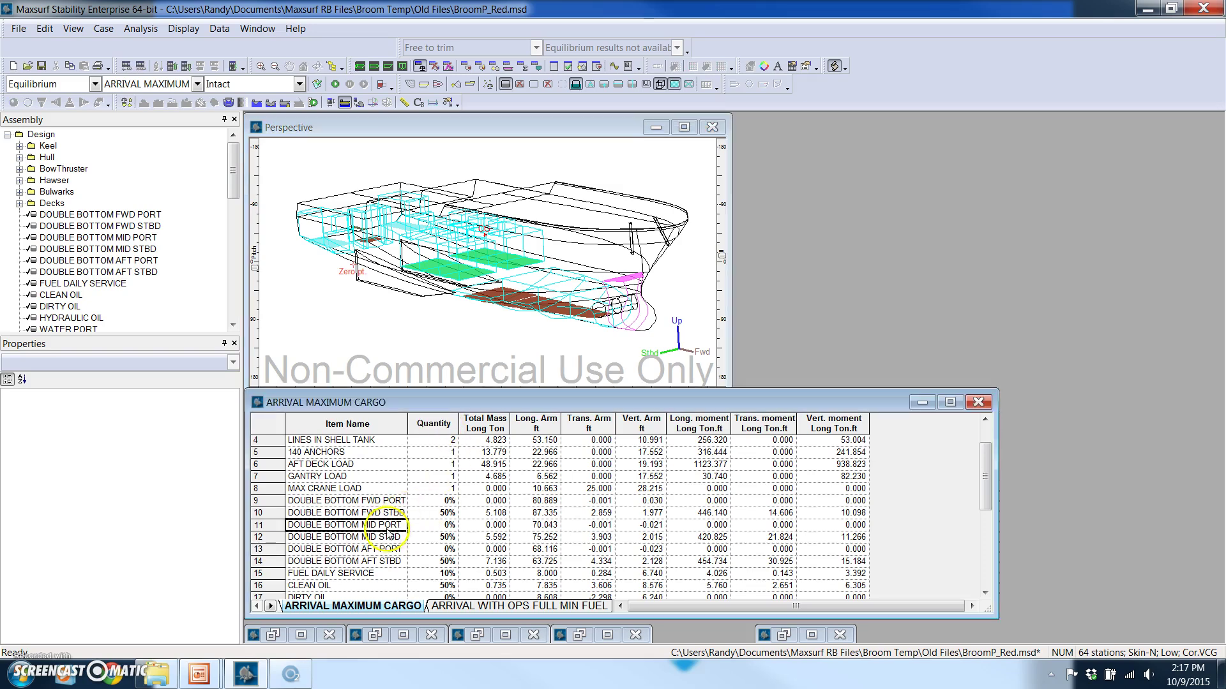
scroll(391, 523, down, 2)
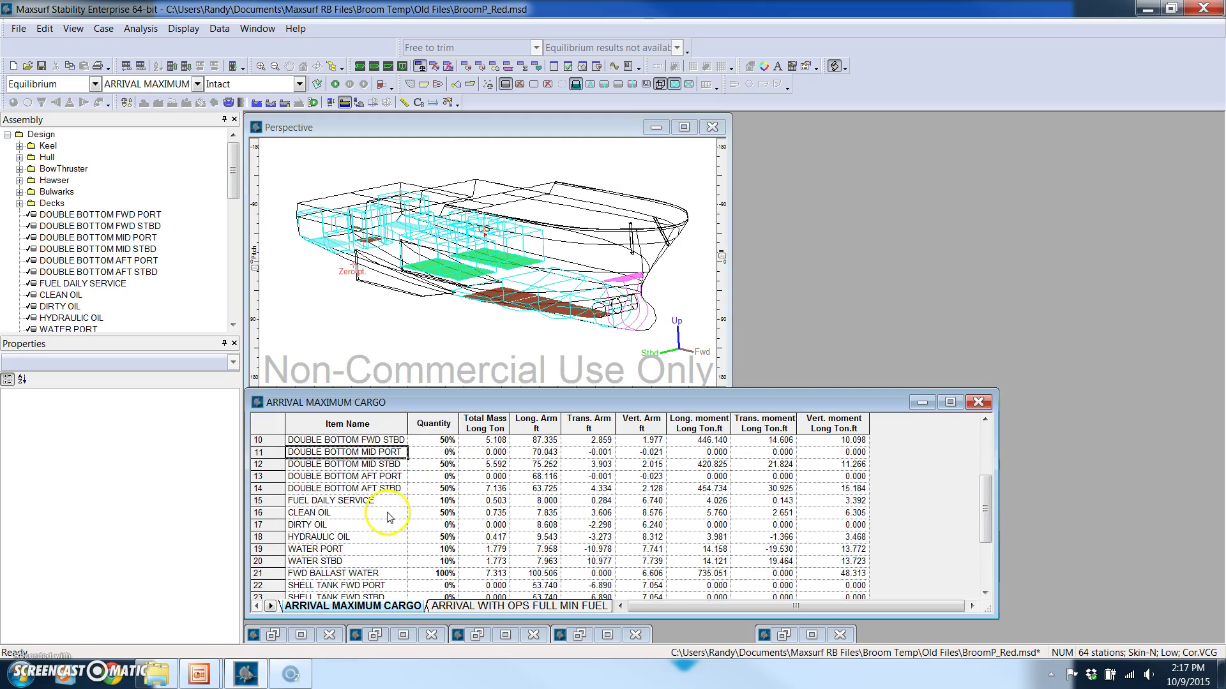
scroll(586, 309, up, 3)
click(586, 310)
scroll(586, 308, up, 2)
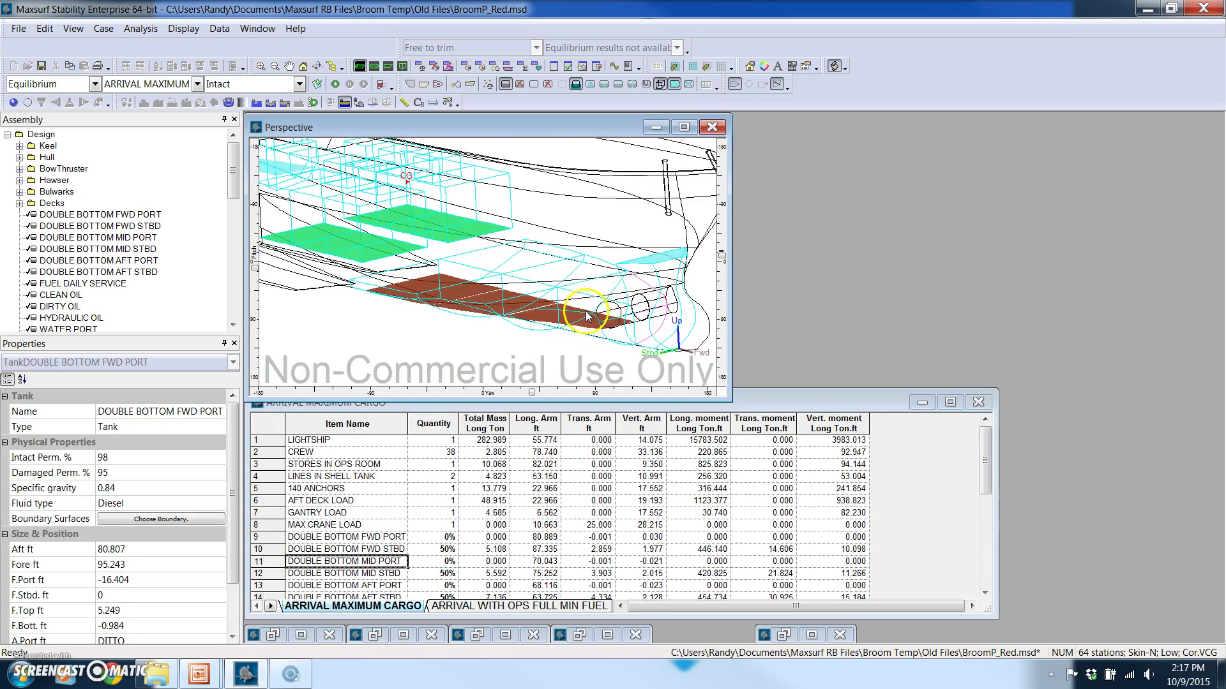
click(379, 510)
scroll(379, 501, down, 1)
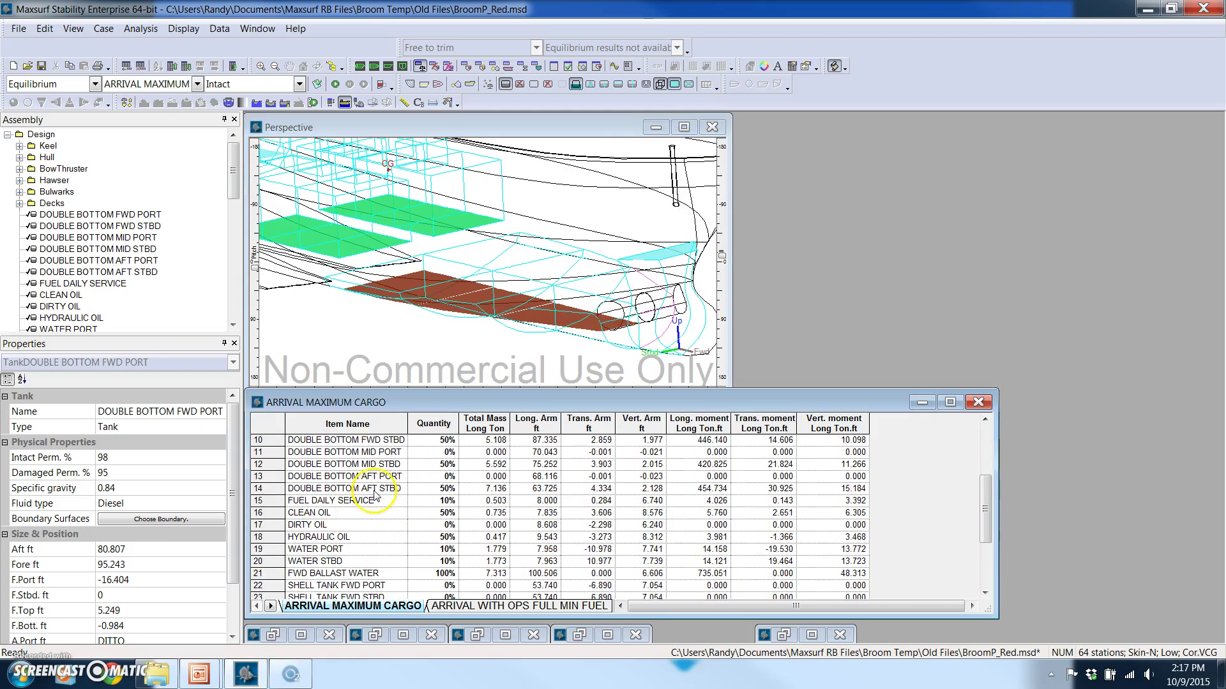
scroll(383, 504, down, 1)
Fill DOUBLE BOTTOM MID PORT to 20% and DOUBLE BOTTOM AFT PORT to 50%
click(447, 489)
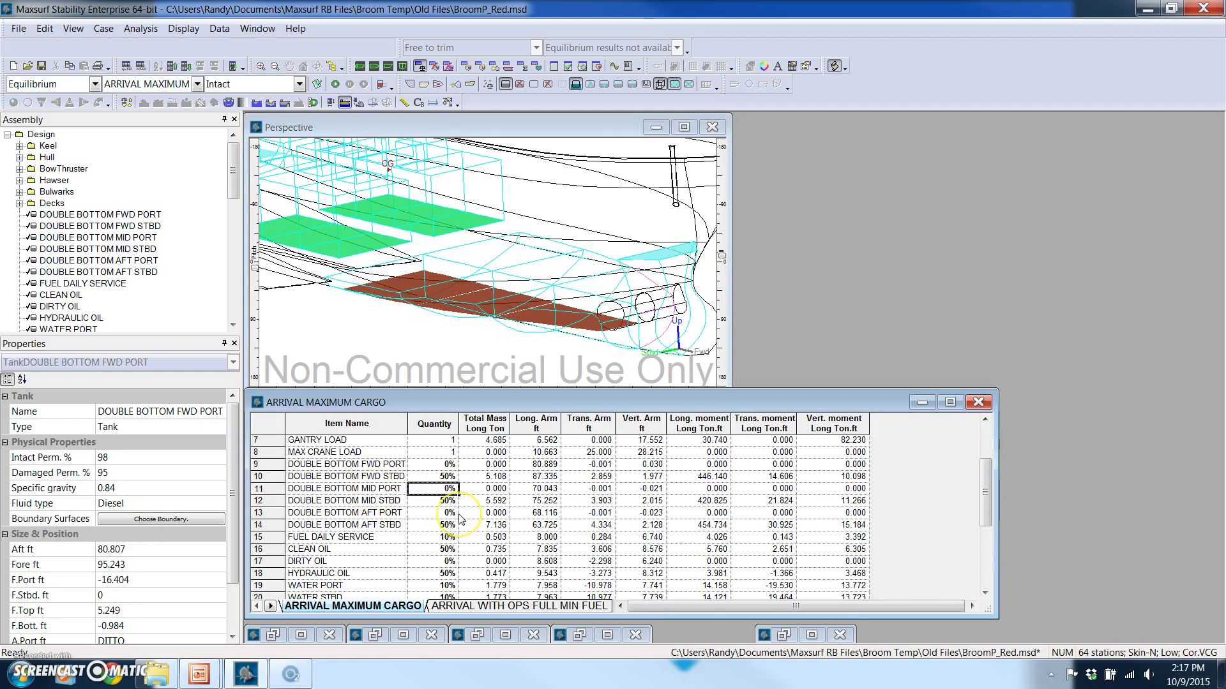
text(20)
key(Return)
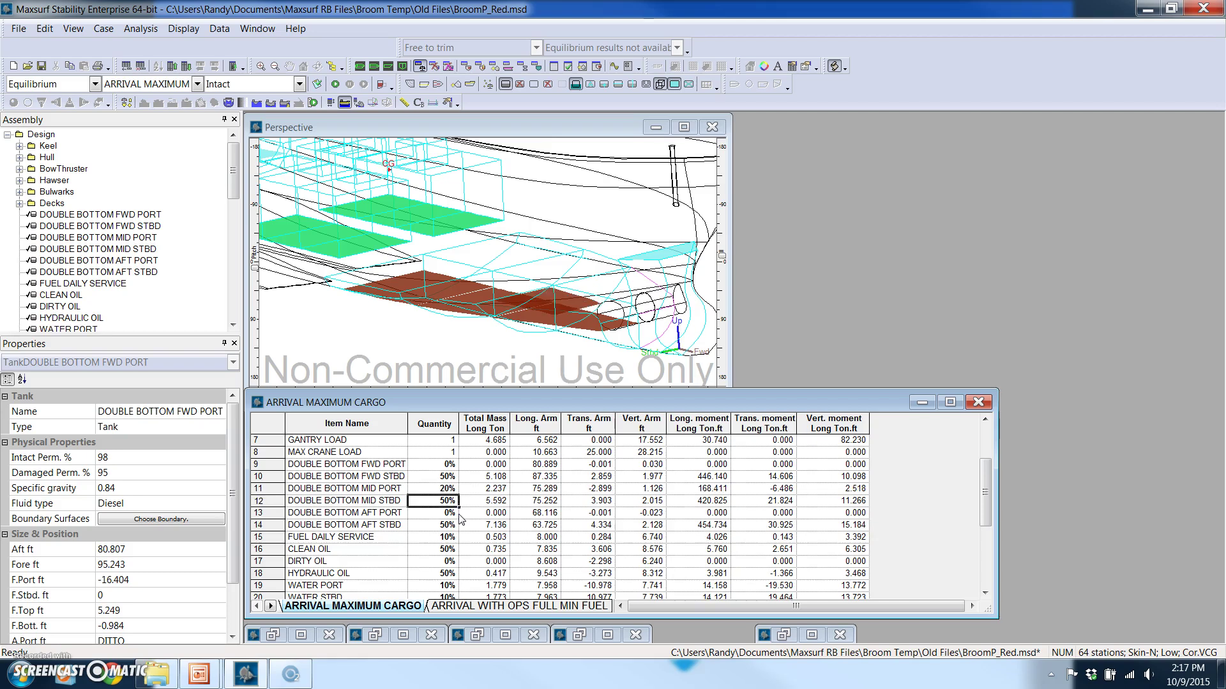
click(436, 514)
key(Return)
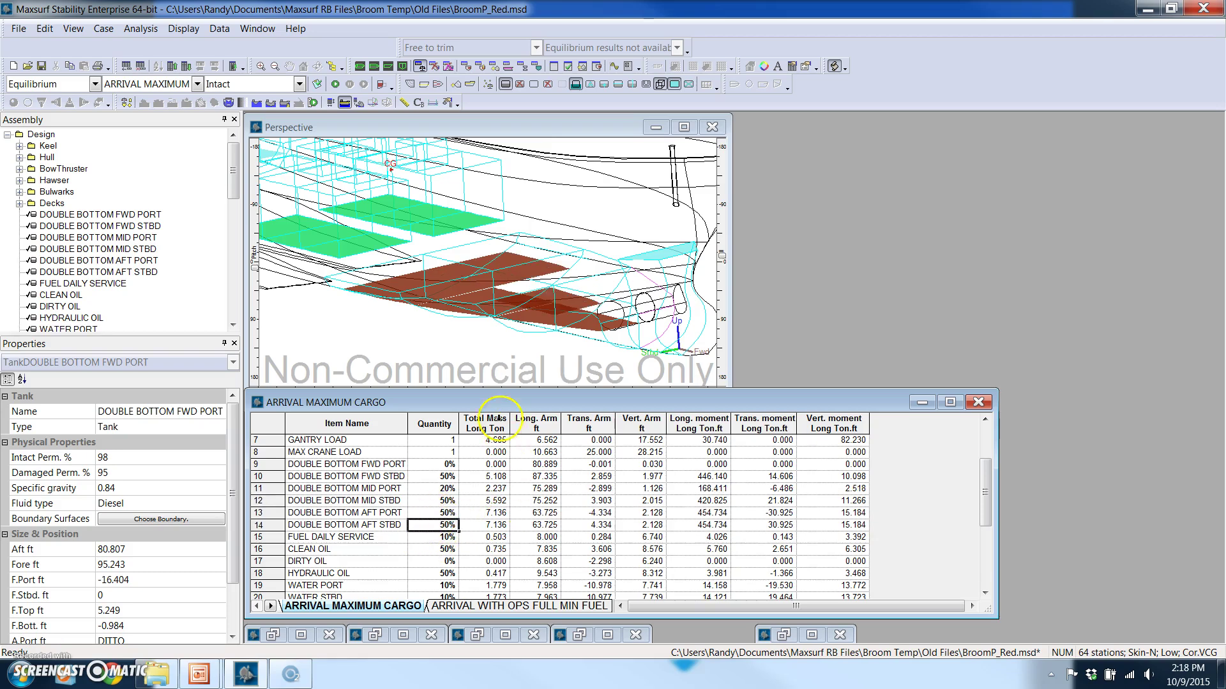
Show the hull from above in plan view
click(551, 209)
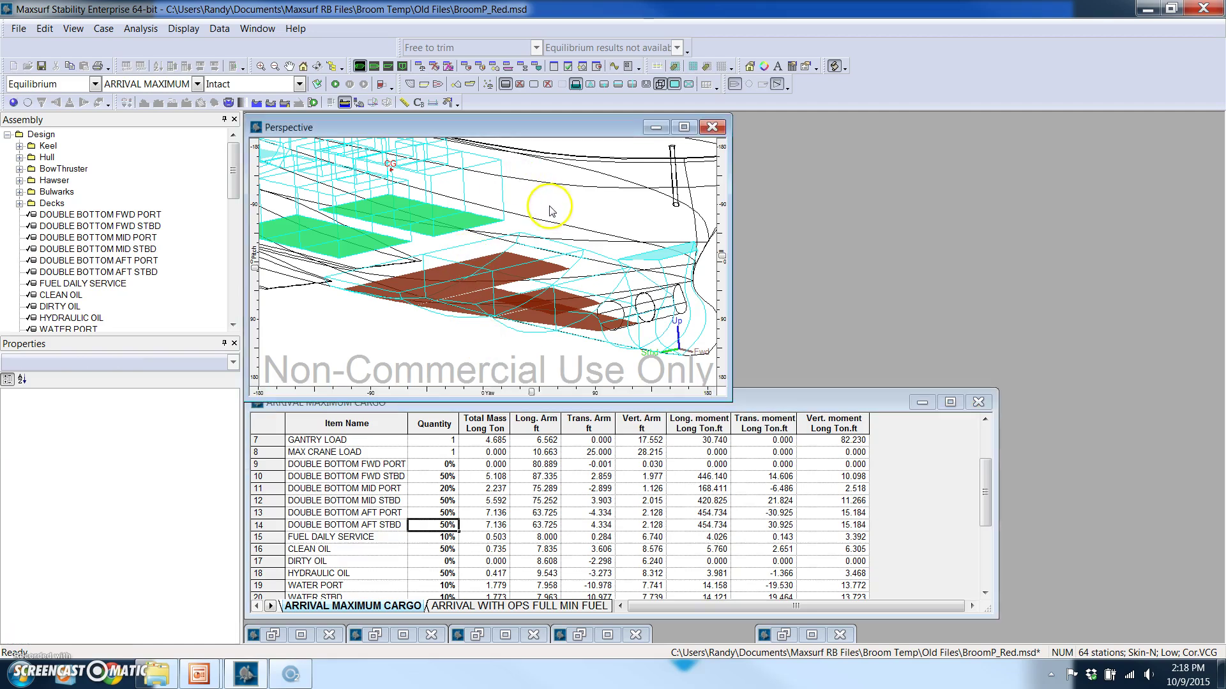
click(374, 67)
scroll(463, 220, up, 3)
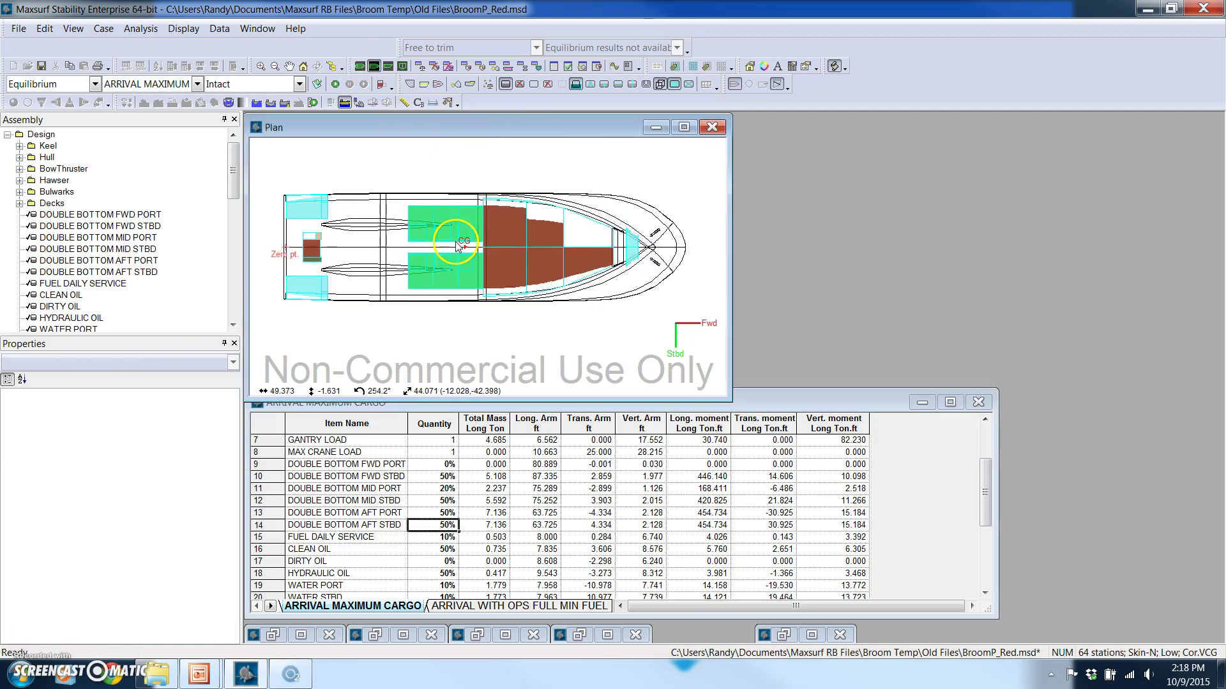
scroll(458, 246, down, 2)
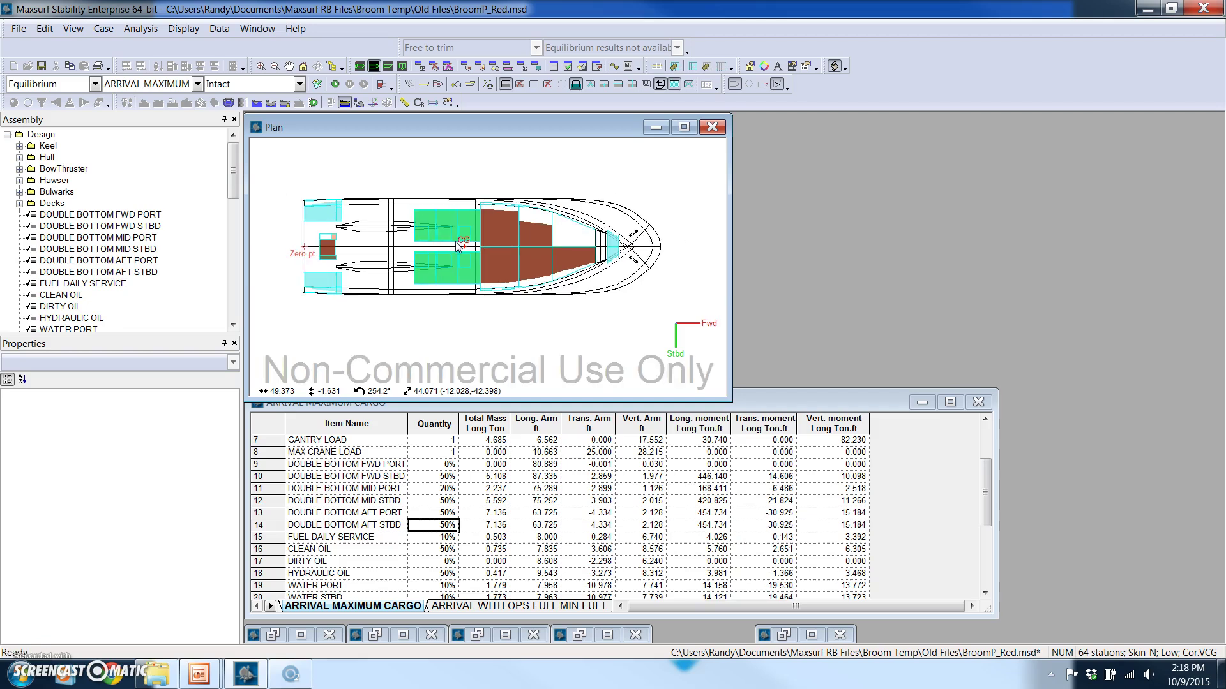
Show load item name labels on the plan and give MAX CRANE LOAD a 10 long ton total mass
click(488, 83)
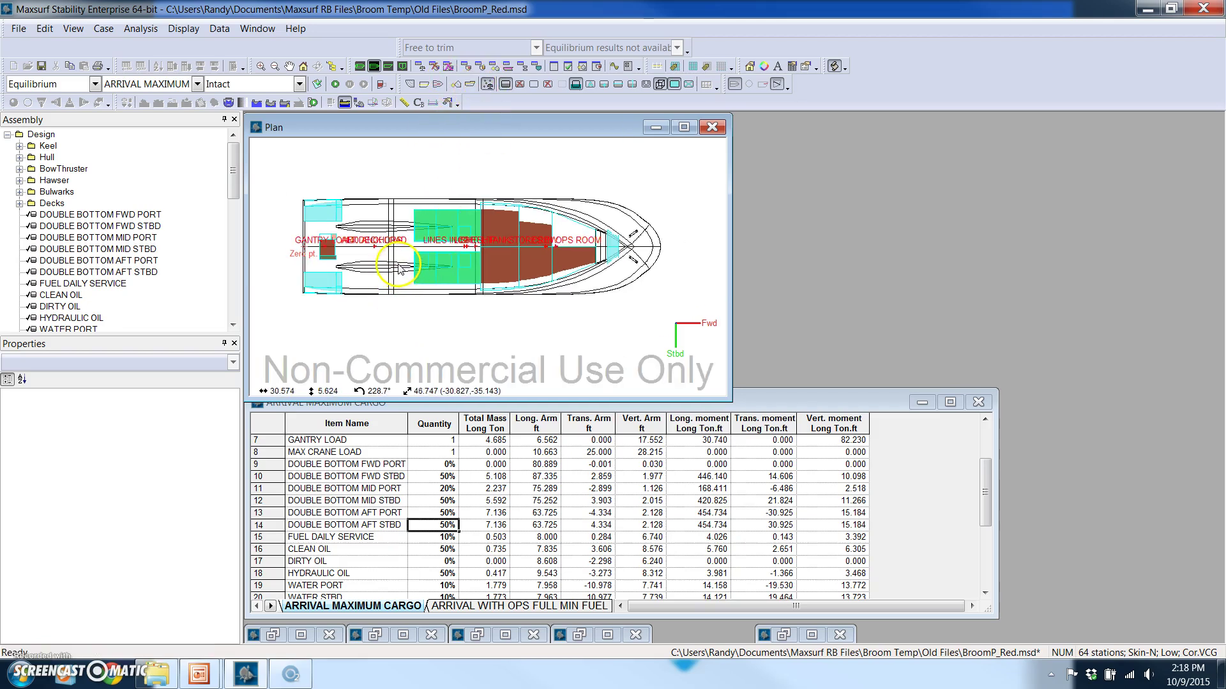
scroll(399, 268, up, 2)
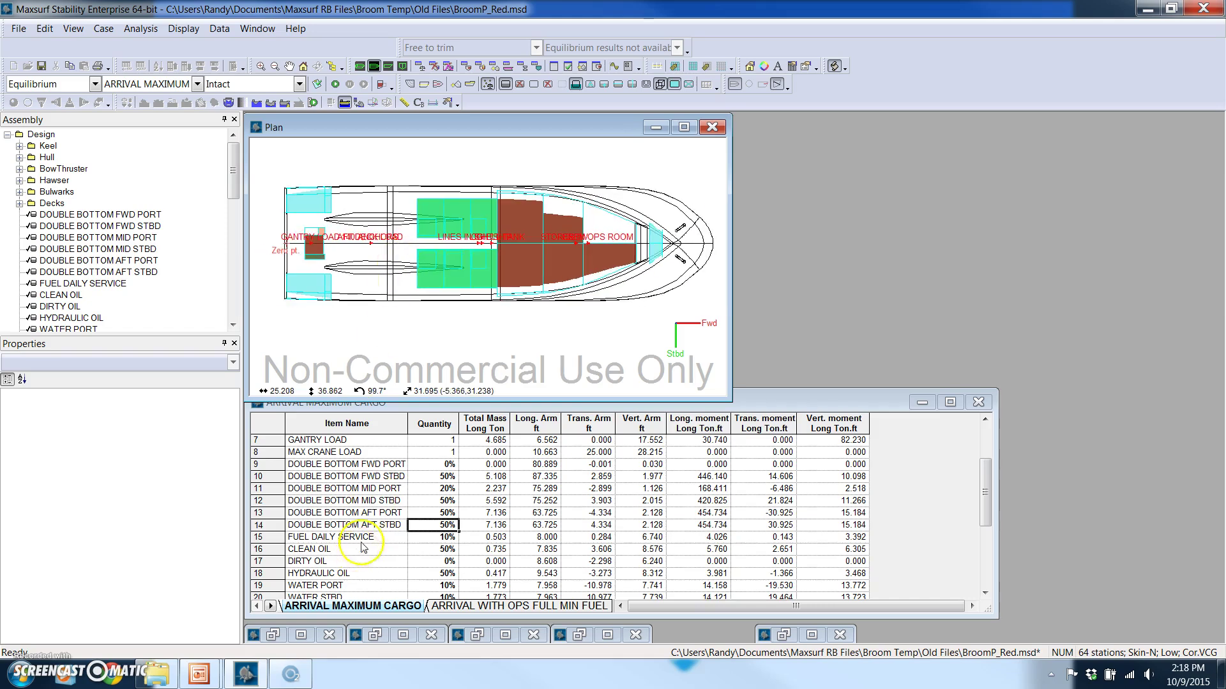
click(348, 489)
scroll(351, 489, up, 1)
click(330, 490)
click(598, 489)
click(527, 389)
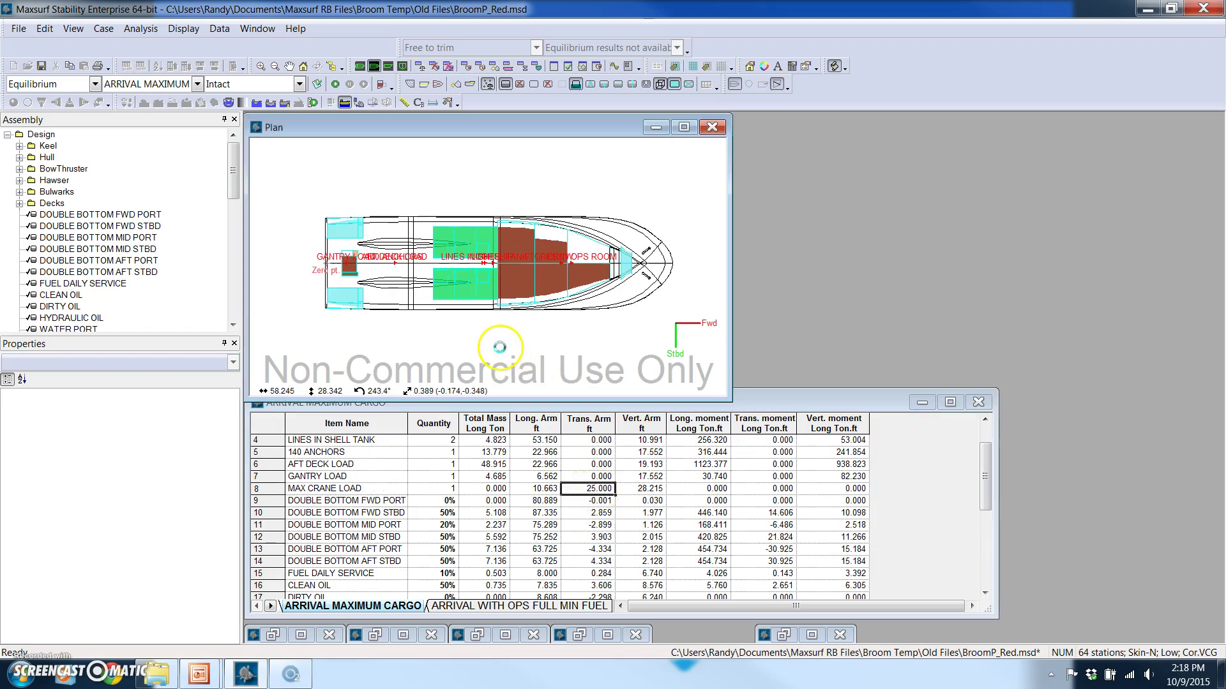
click(489, 490)
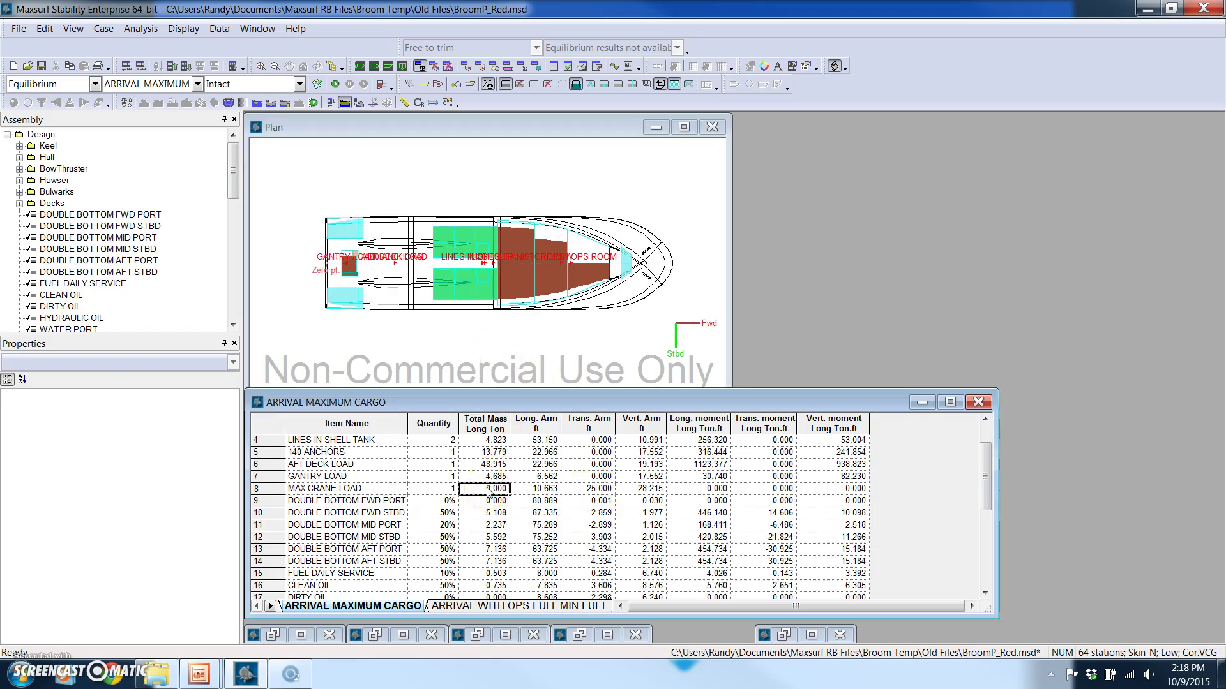
key(Return)
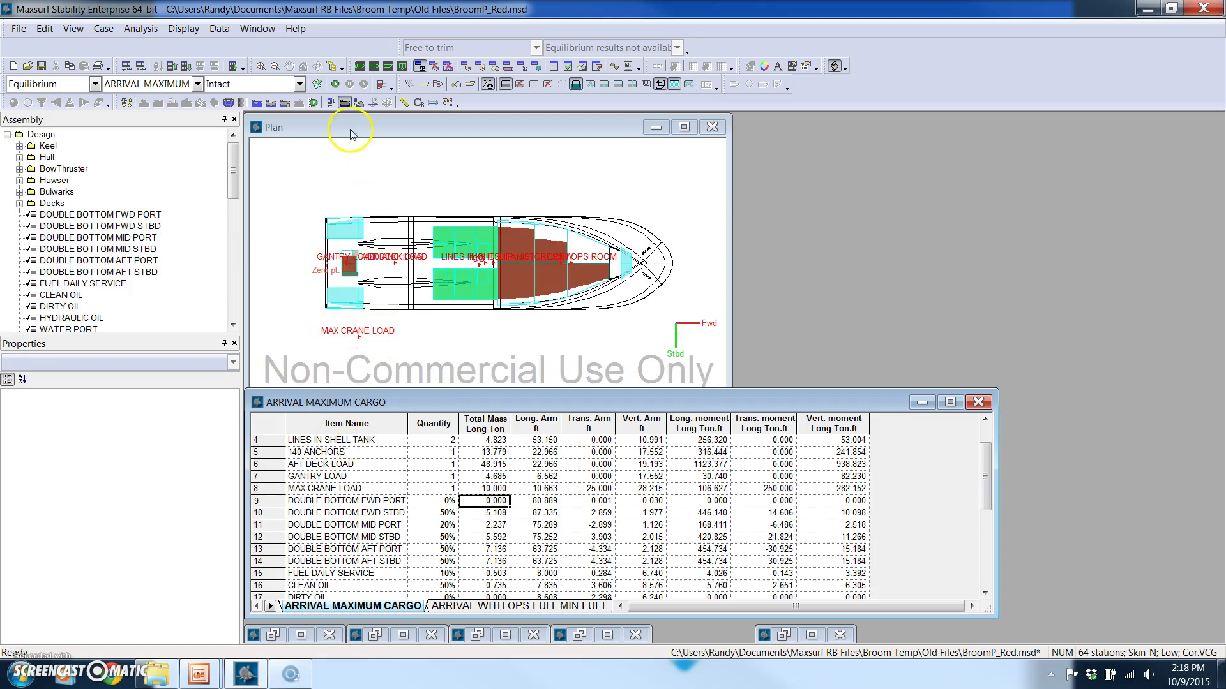
Show the opaque shaded hull in perspective with the water surface, and run the equilibrium analysis
click(360, 65)
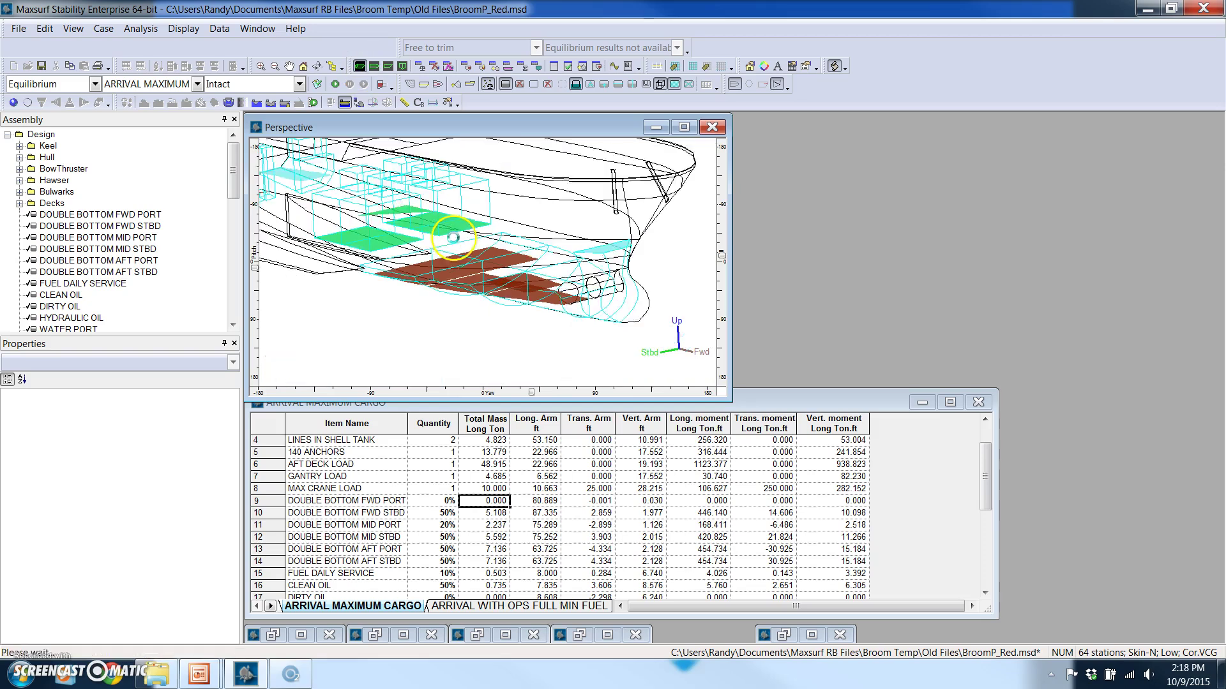
scroll(389, 195, down, 3)
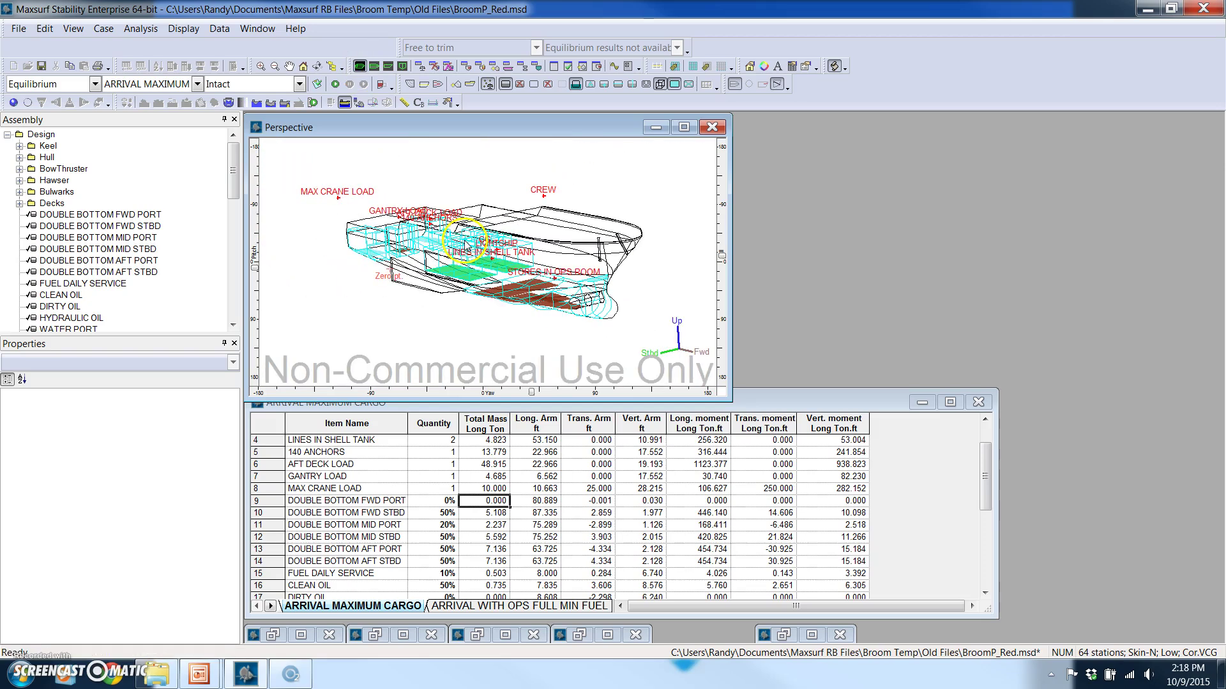
click(13, 103)
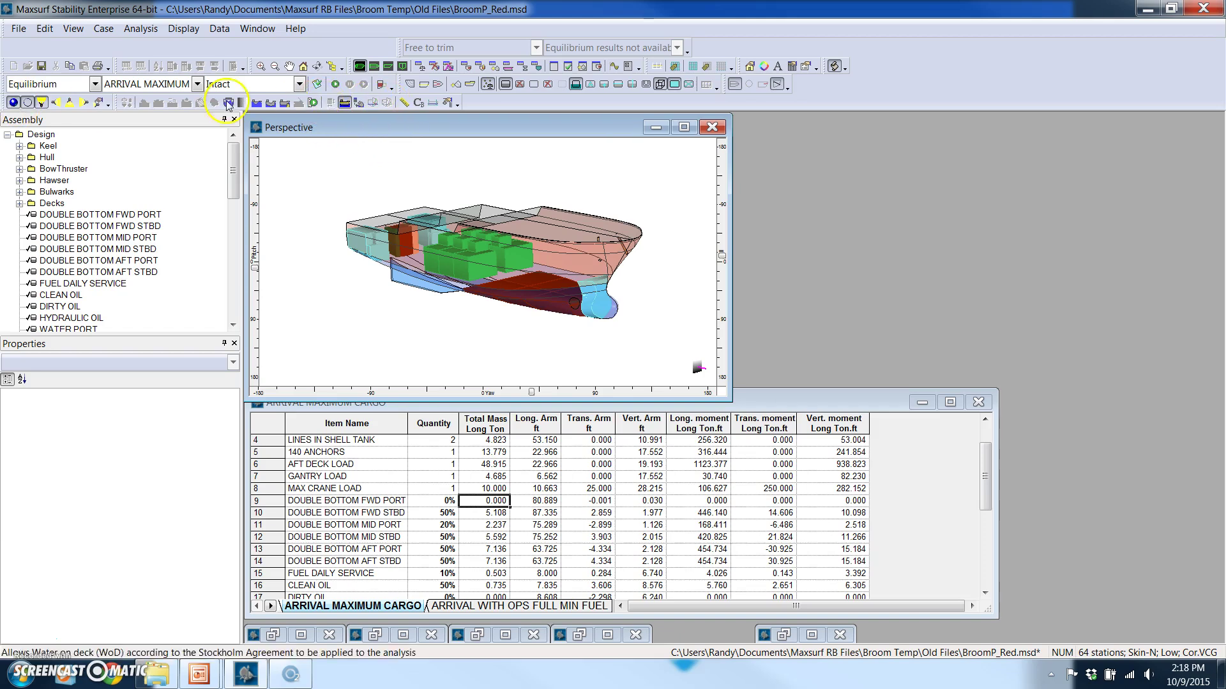
click(28, 103)
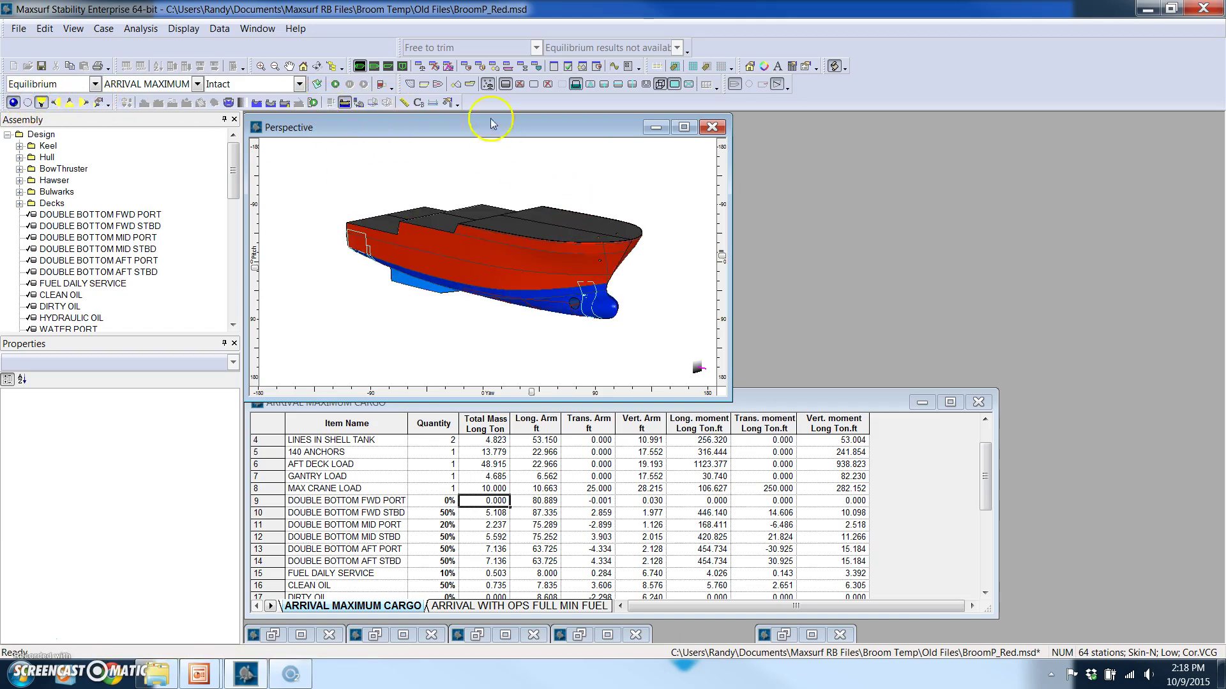
click(425, 85)
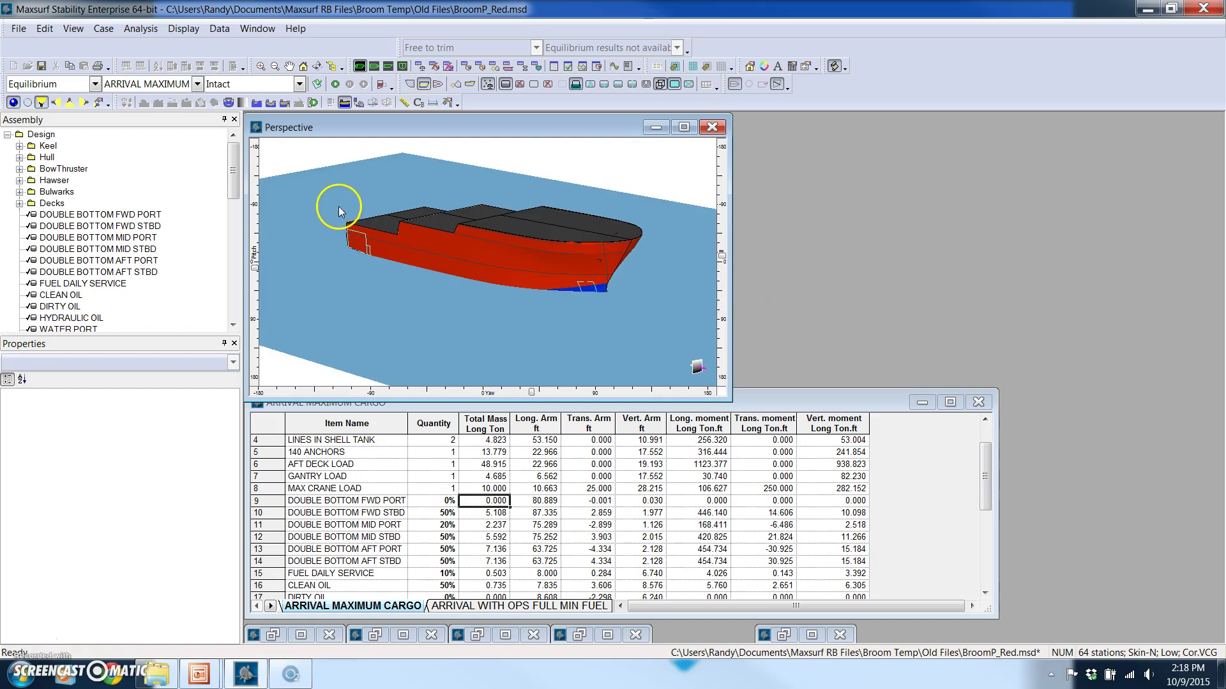
click(334, 85)
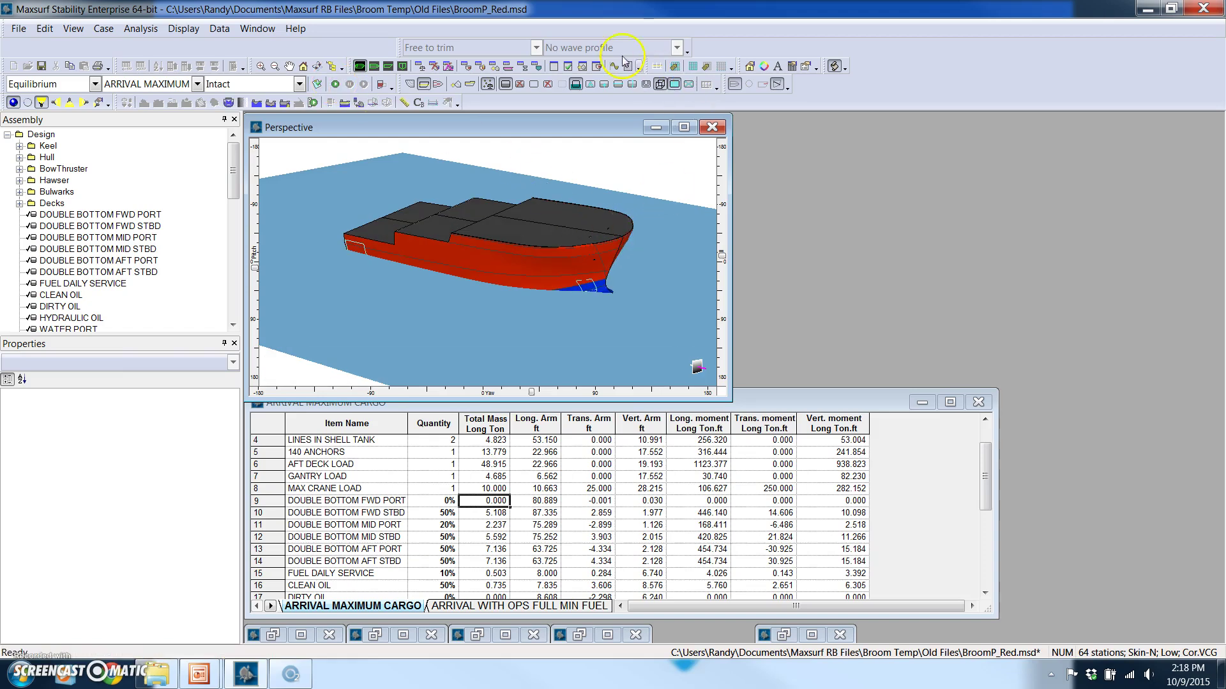
Open the equilibrium results (9.9° heel) in a widened panel and adjust the hull's yaw and pitch
click(552, 67)
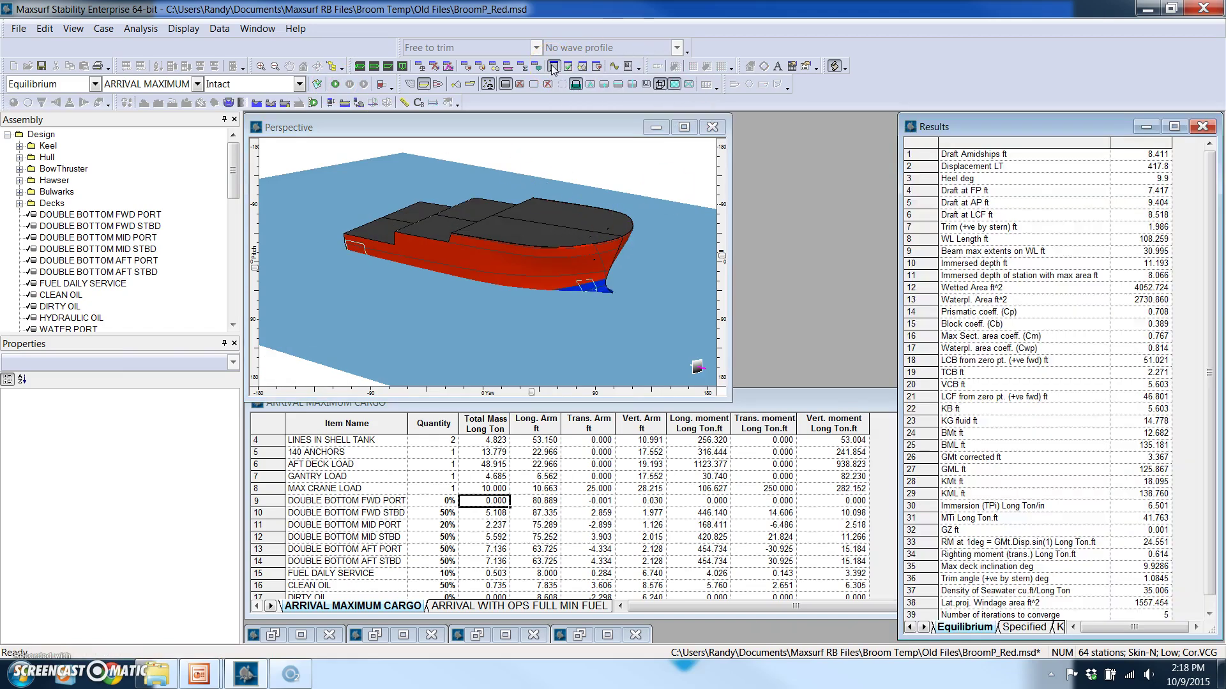
drag(898, 203, 756, 203)
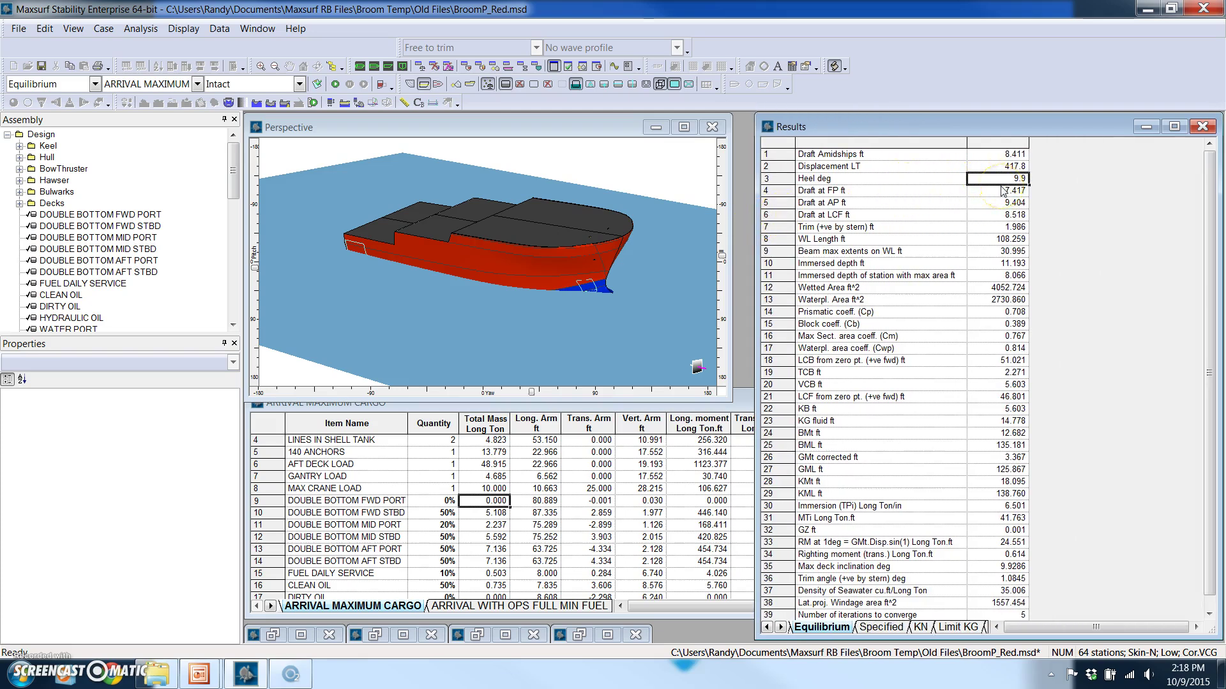
click(897, 287)
scroll(893, 284, down, 1)
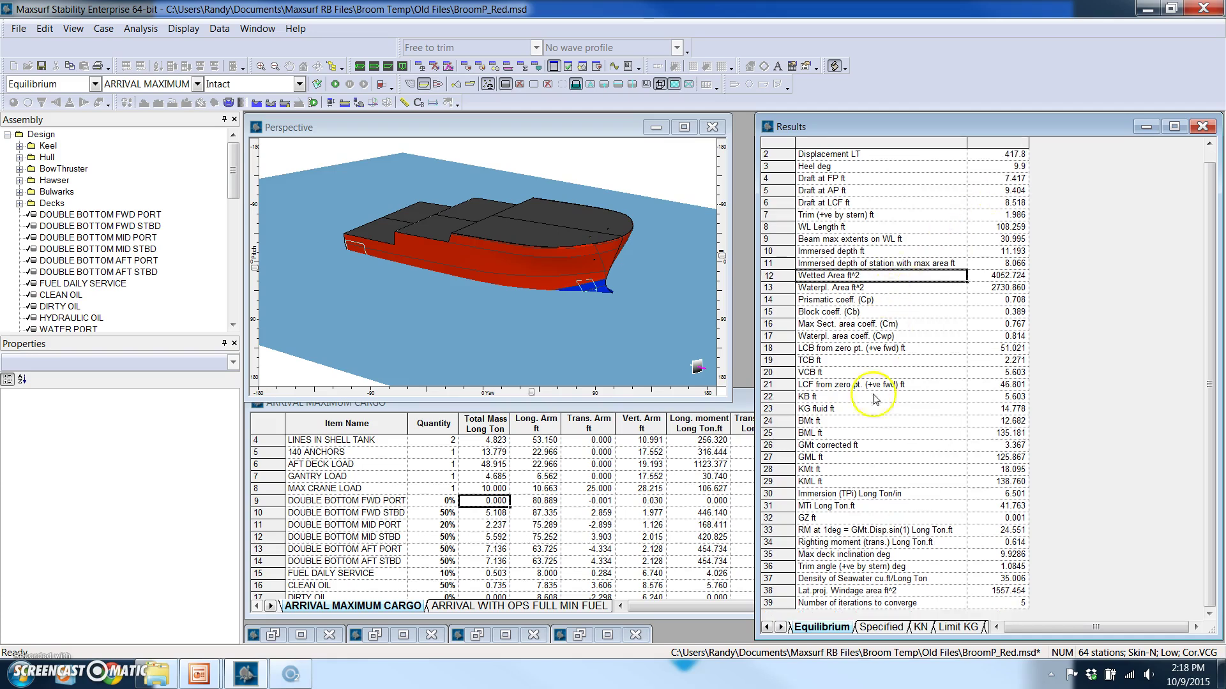
scroll(890, 452, up, 1)
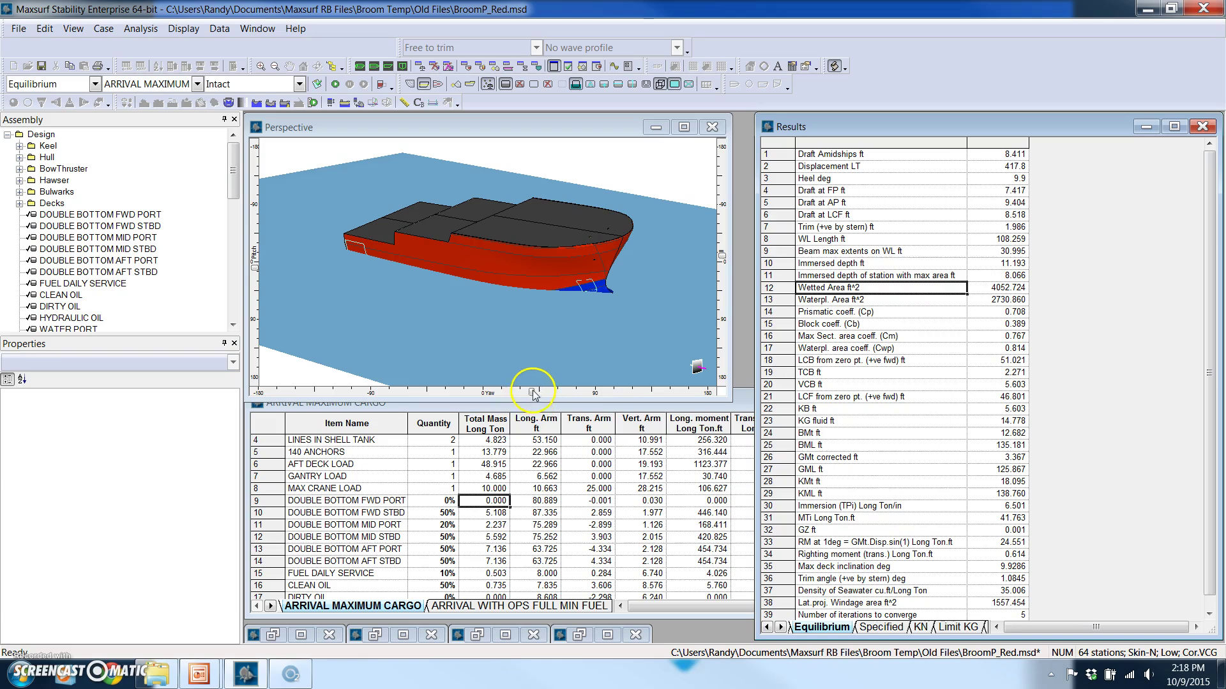
mouse_move(533, 394)
mouse_down()
mouse_move(487, 392)
mouse_move(547, 391)
mouse_move(501, 390)
mouse_move(525, 390)
mouse_up()
drag(723, 261, 720, 259)
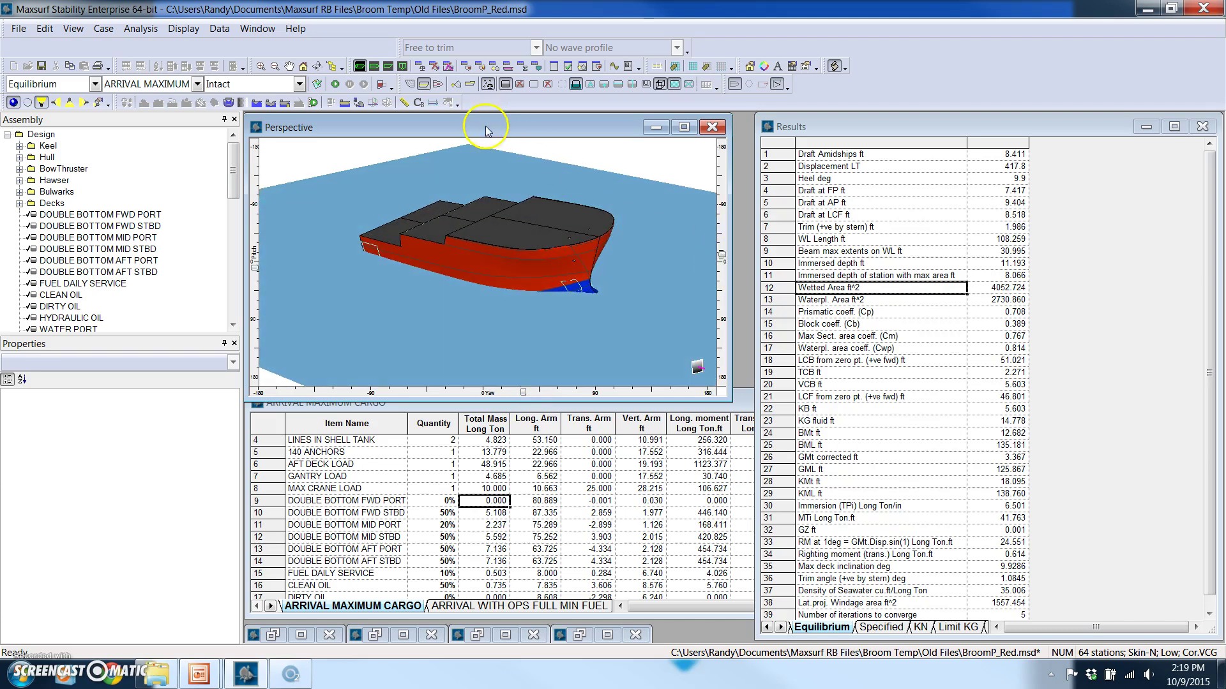
Reset MAX CRANE LOAD total mass to 0, rerun equilibrium, and confirm 0.0° heel
click(344, 104)
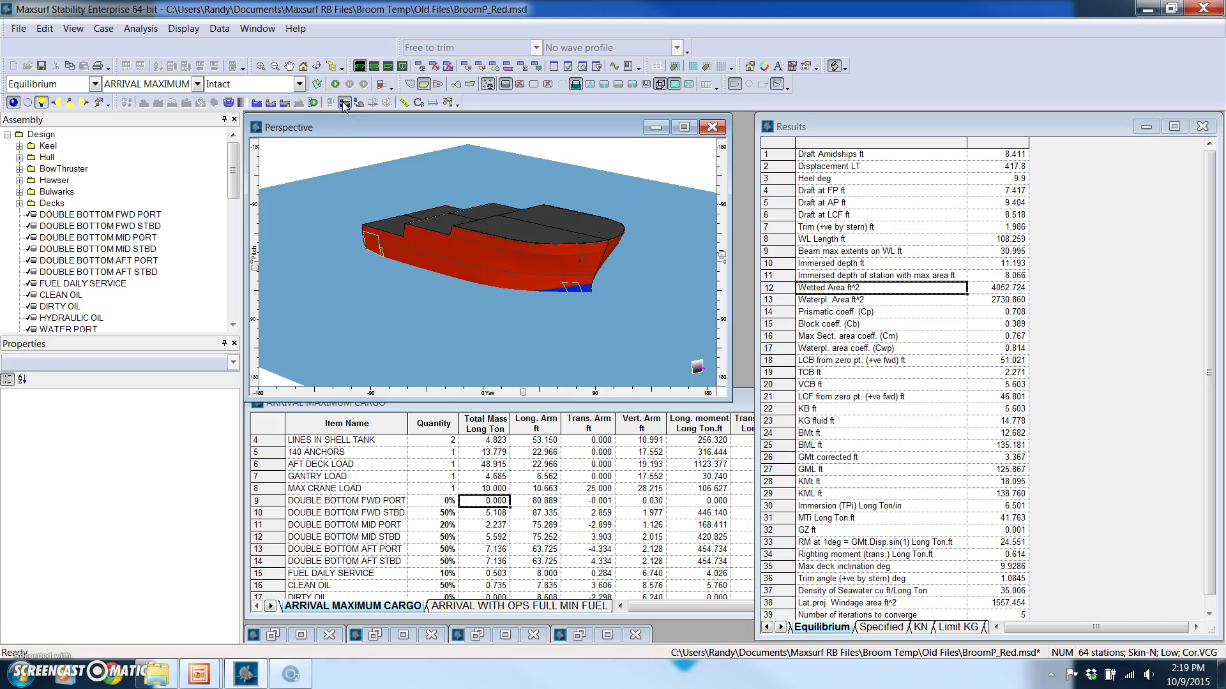
click(383, 501)
click(479, 489)
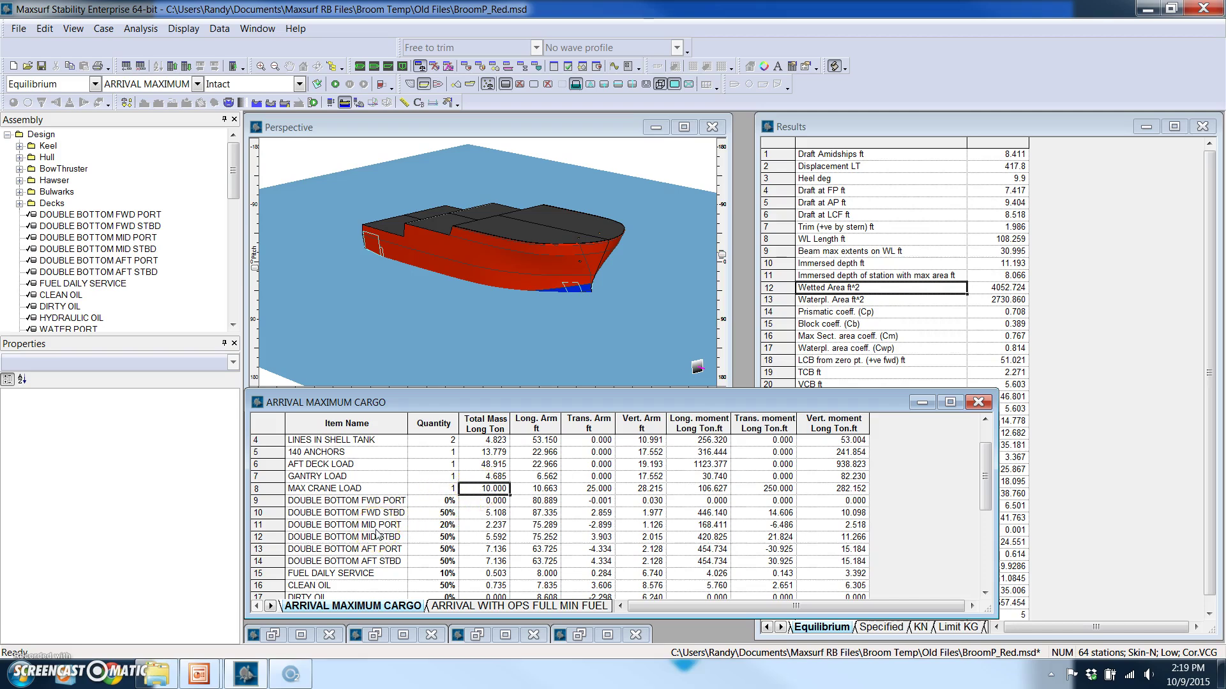
key(Return)
click(285, 149)
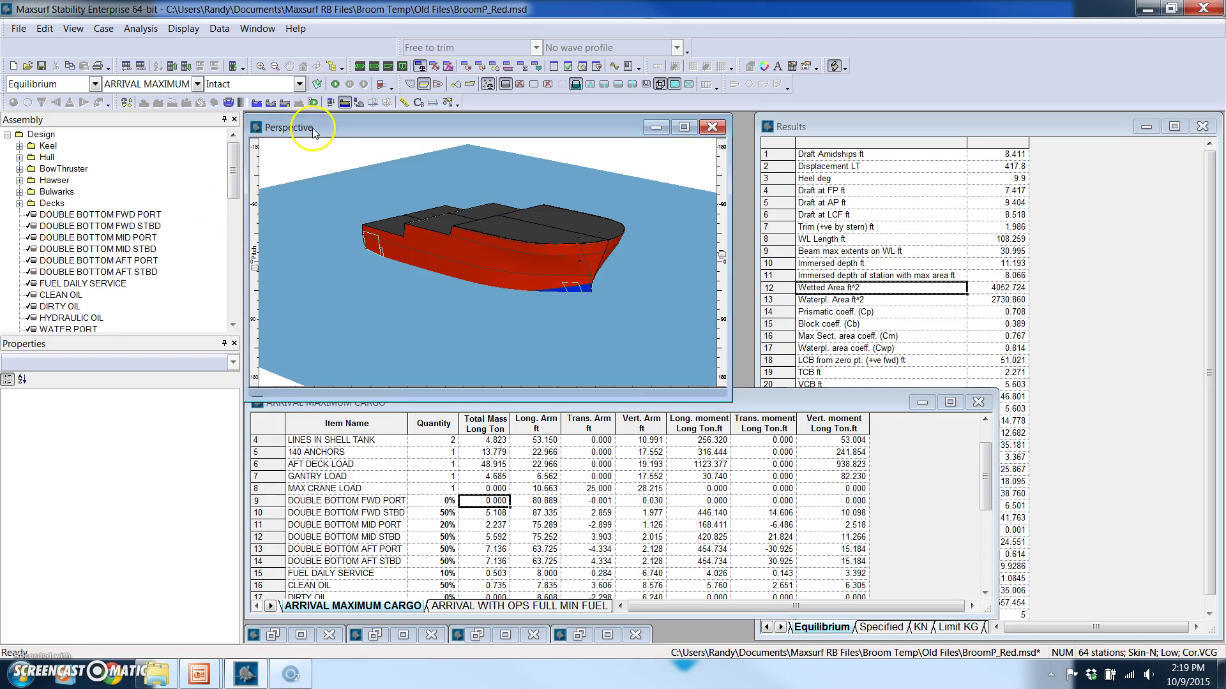
click(336, 85)
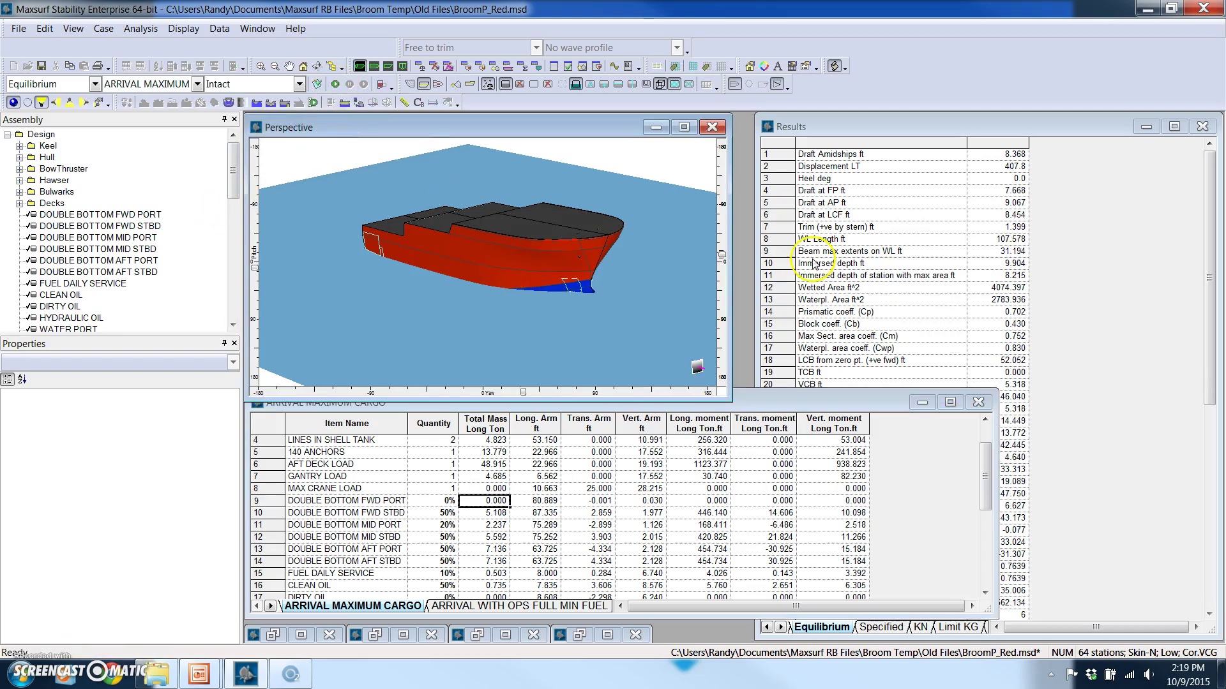
click(998, 183)
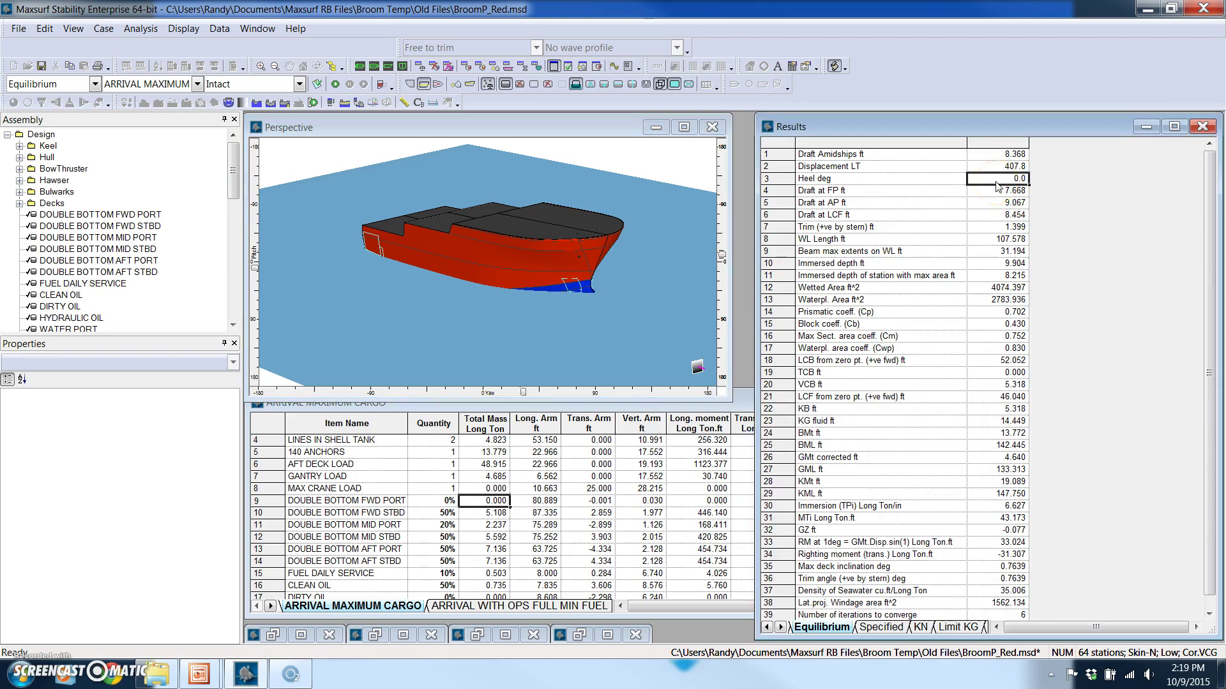
click(480, 131)
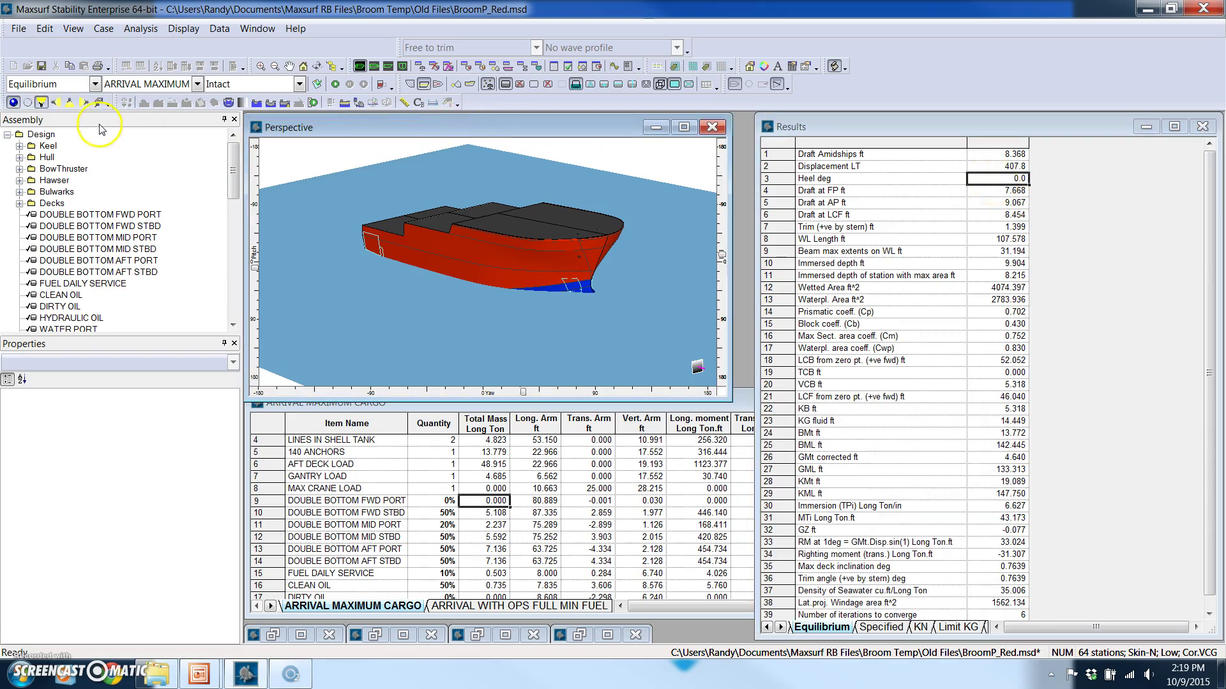
Switch to Upright Hydrostatics, set drafts 3 to 9 ft in 1 ft steps, and start the run
click(95, 84)
click(63, 101)
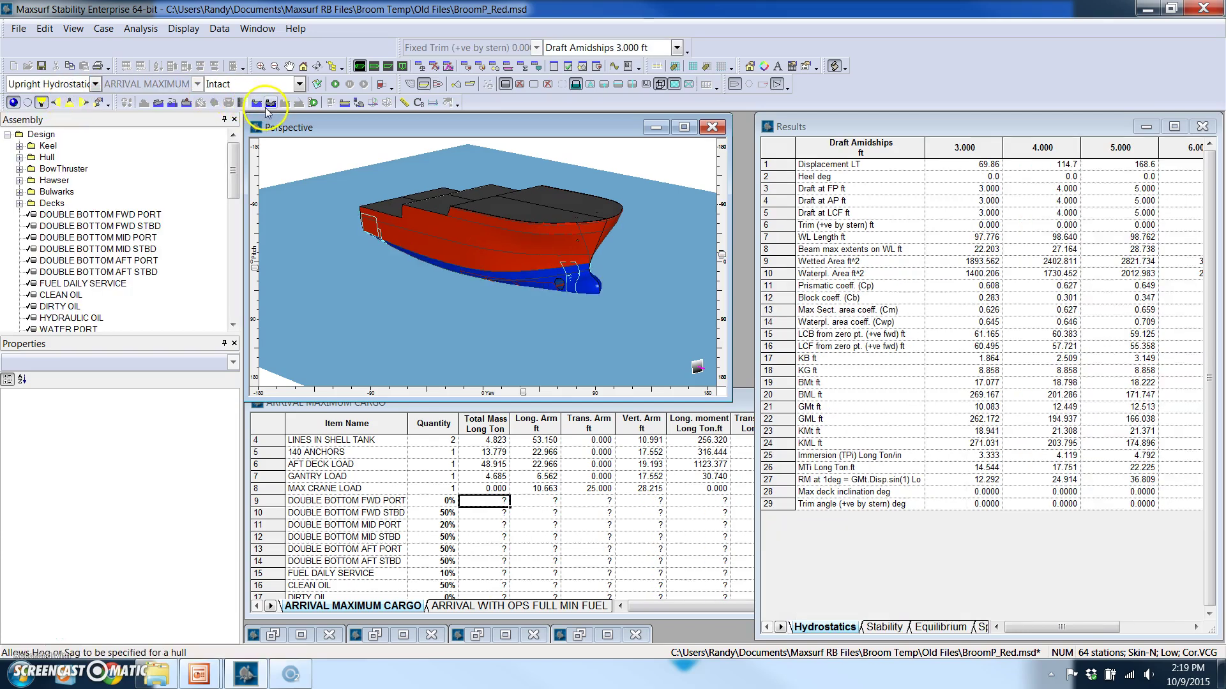
click(139, 29)
click(156, 80)
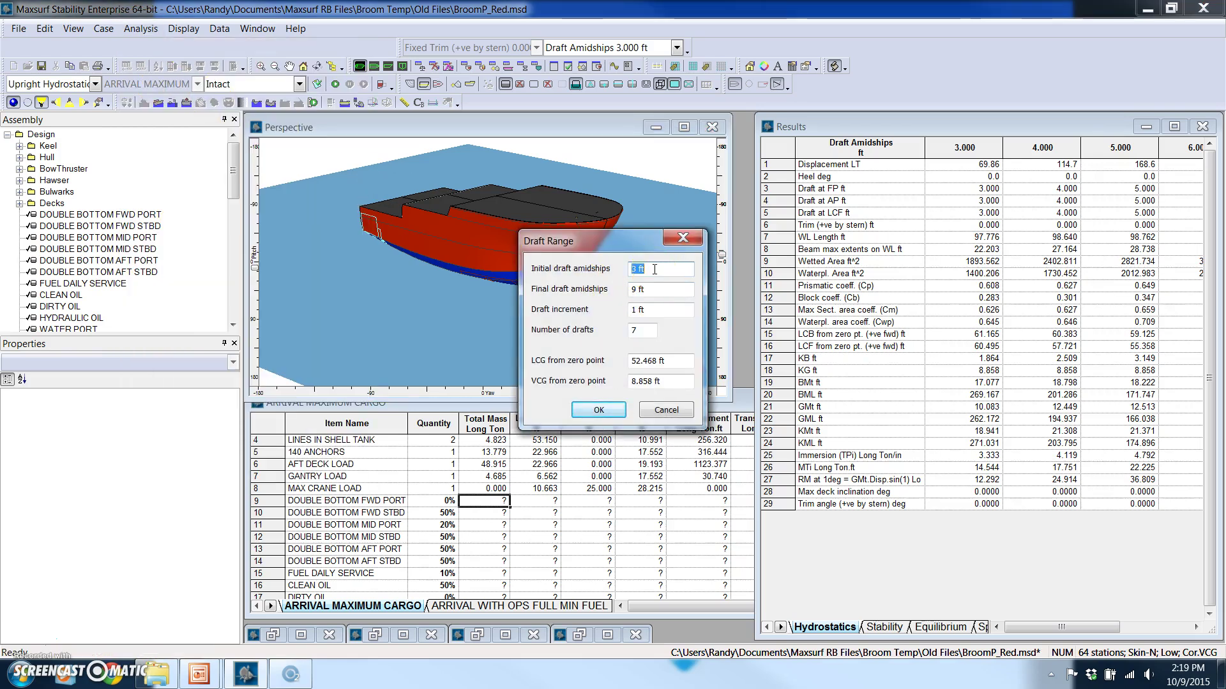
click(657, 312)
click(598, 409)
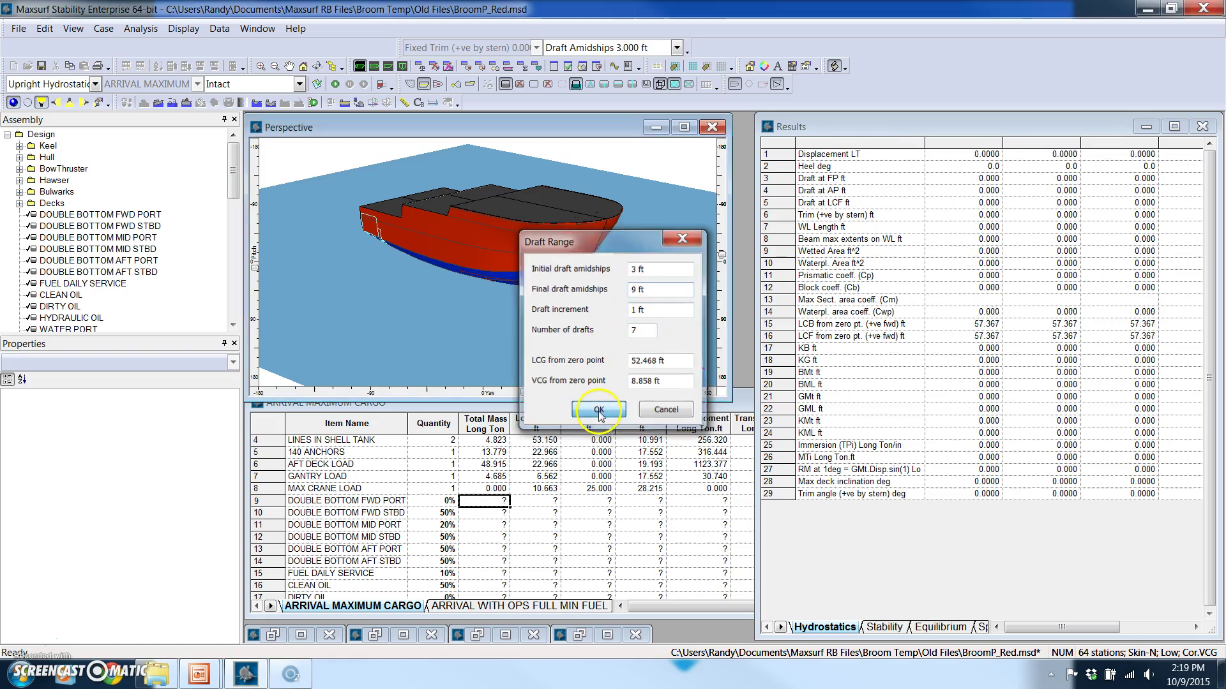
click(1202, 127)
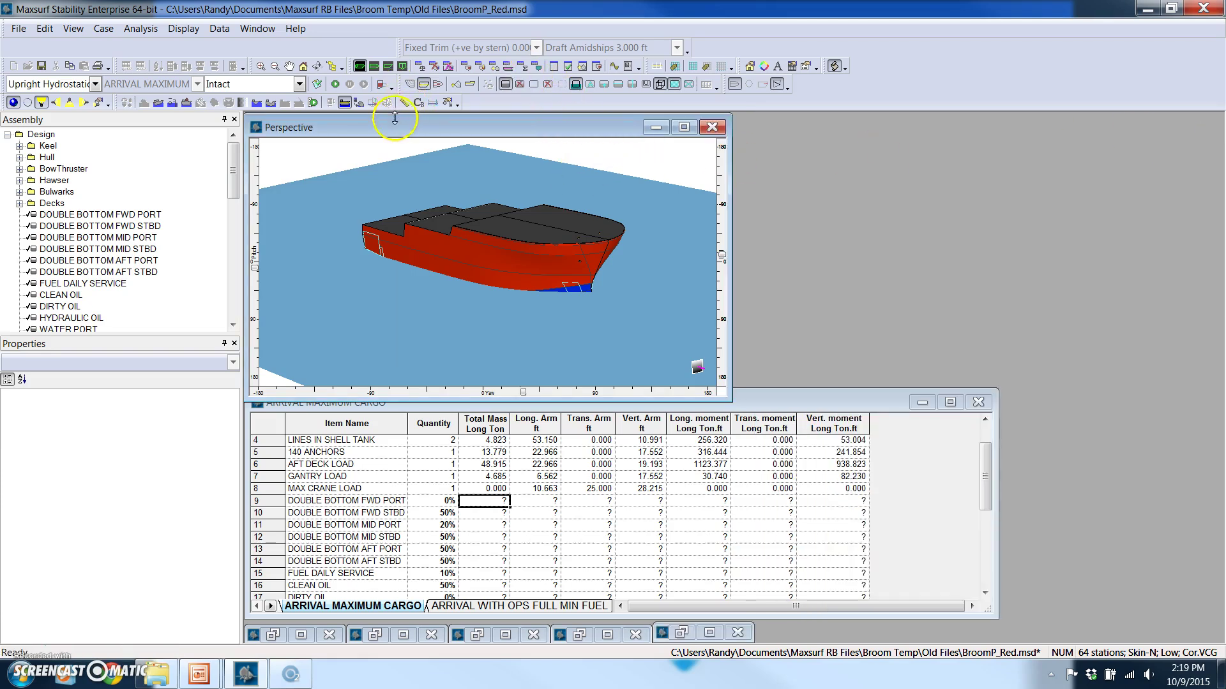
click(334, 84)
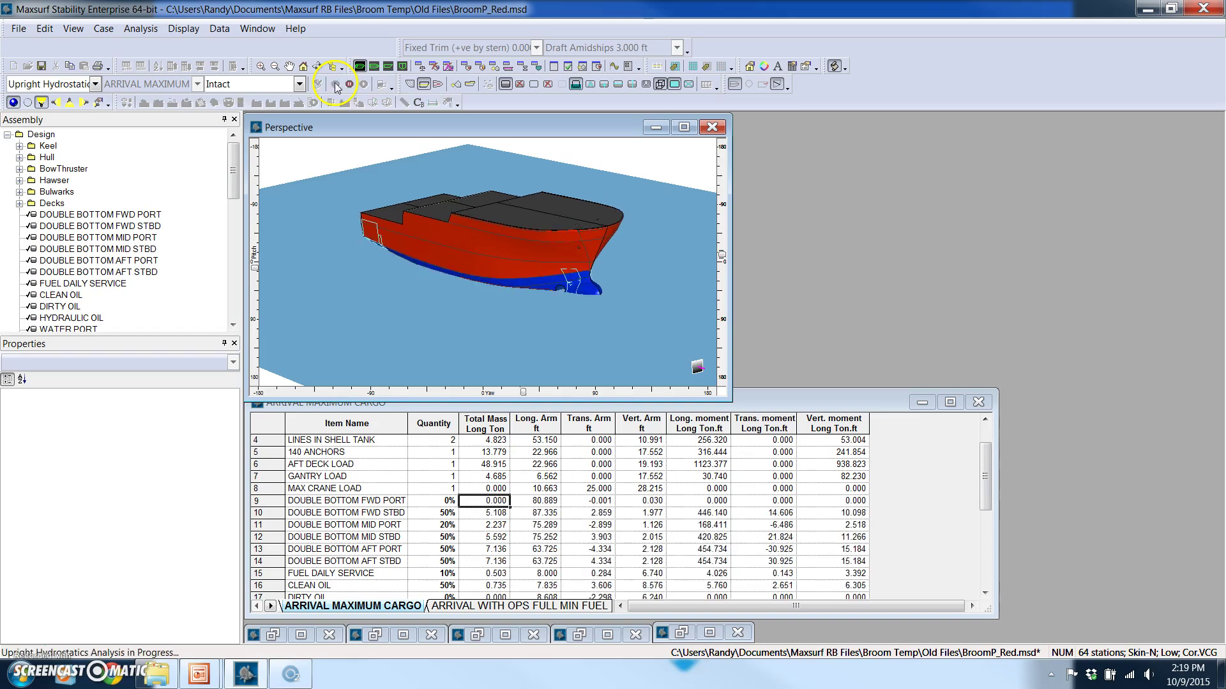
Show the hydrostatics graph full-size and read values at drafts near 6.7 ft and 5.9 ft
click(614, 67)
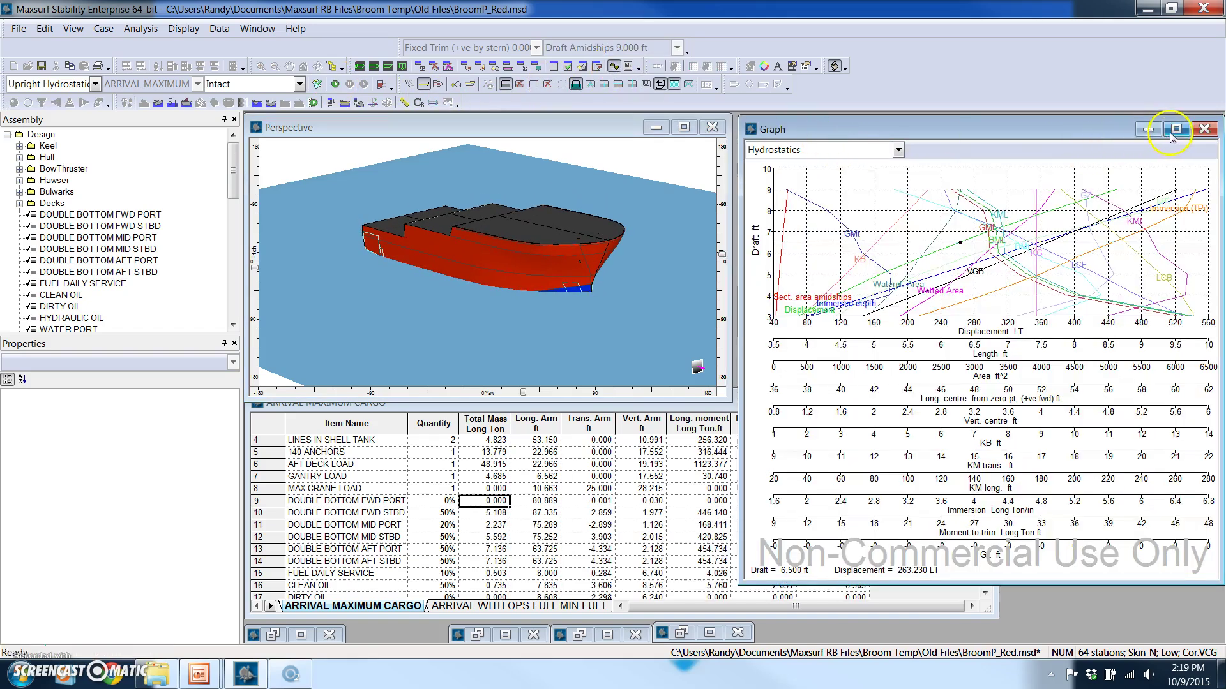
click(1176, 130)
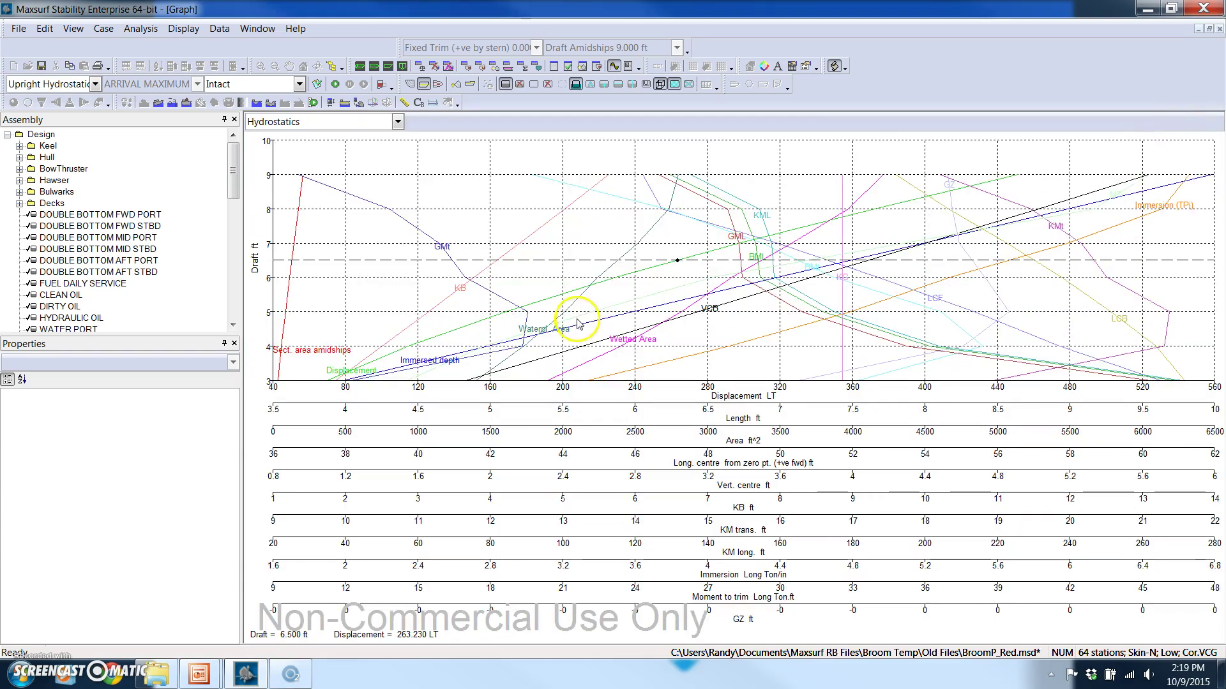
click(398, 123)
click(410, 121)
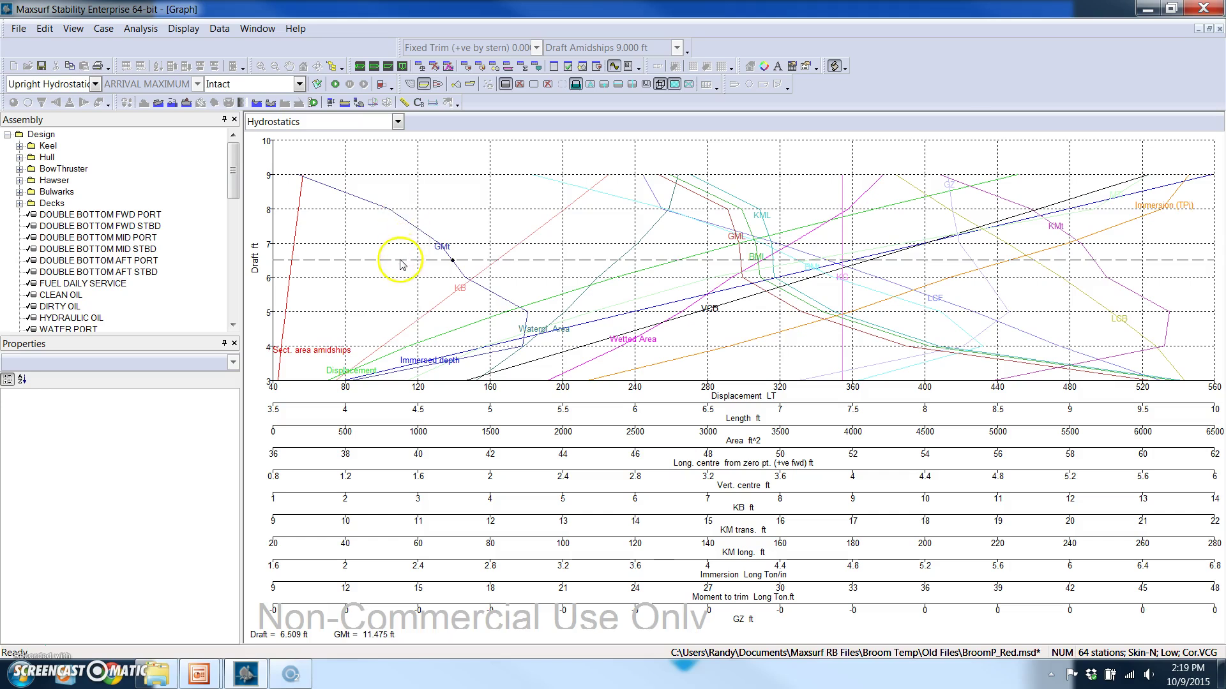
drag(400, 260, 326, 232)
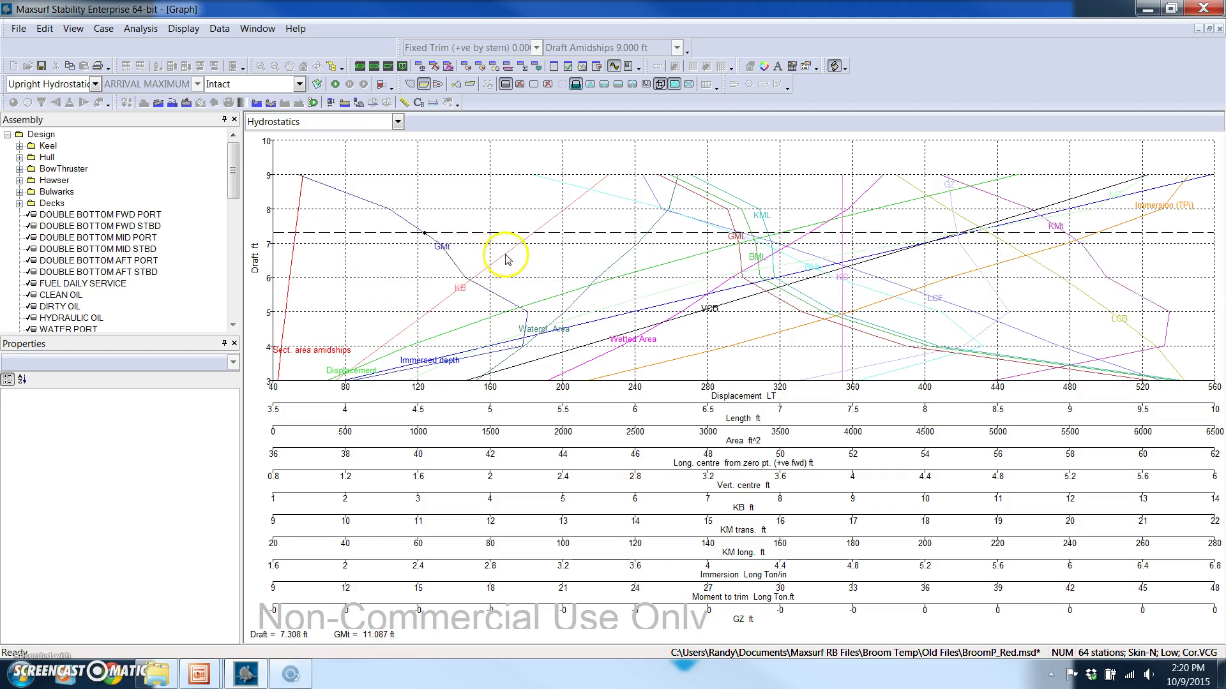
drag(567, 233, 598, 229)
Cycle through Curves of Form, Curve of Areas and Bonjean Curves, then restore the tiled Hydrostatics graph
click(398, 122)
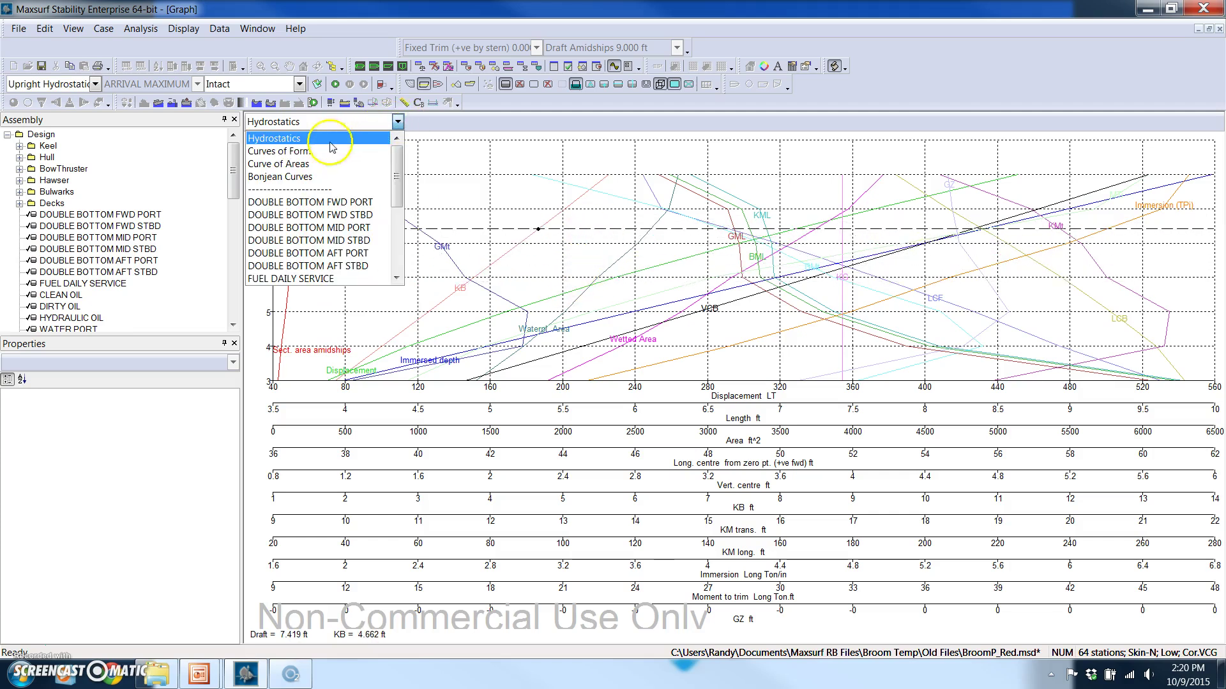
click(326, 150)
click(398, 122)
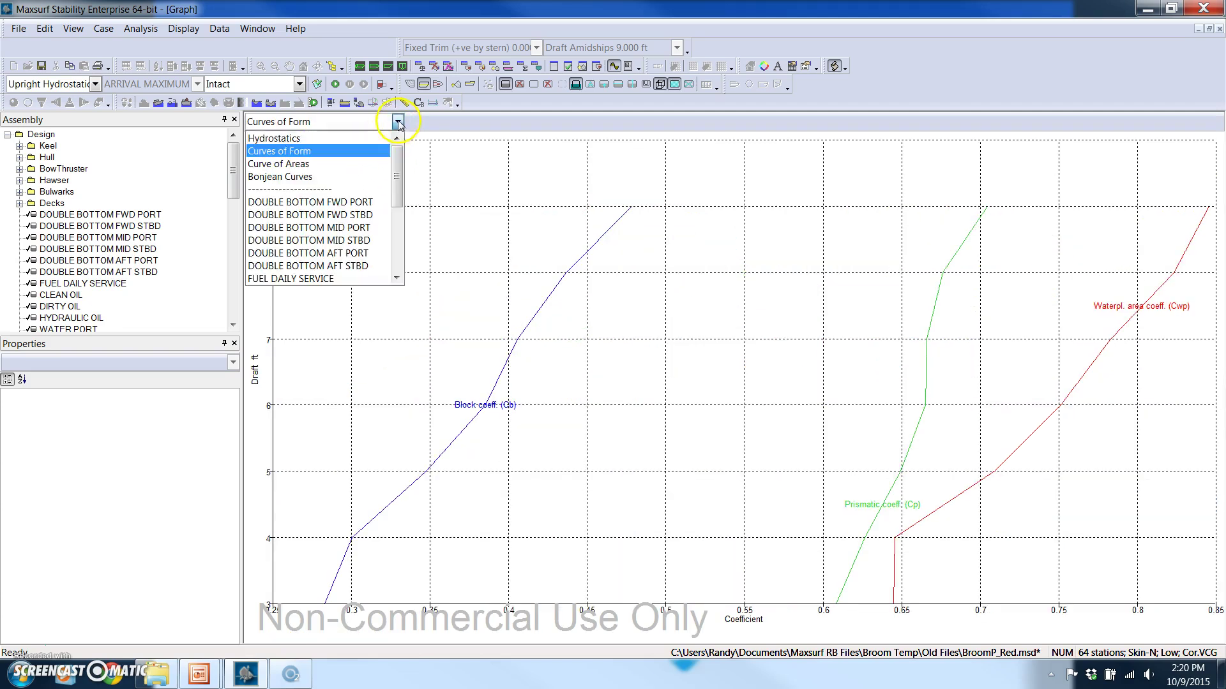
click(294, 163)
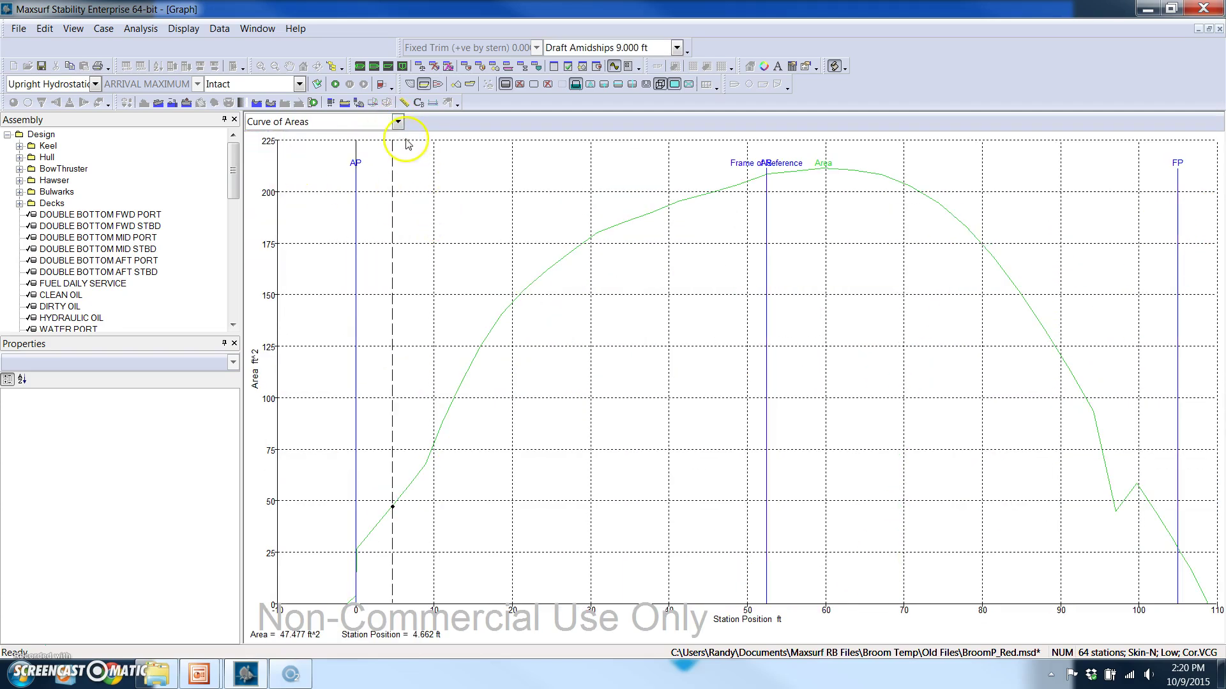
click(398, 122)
click(313, 183)
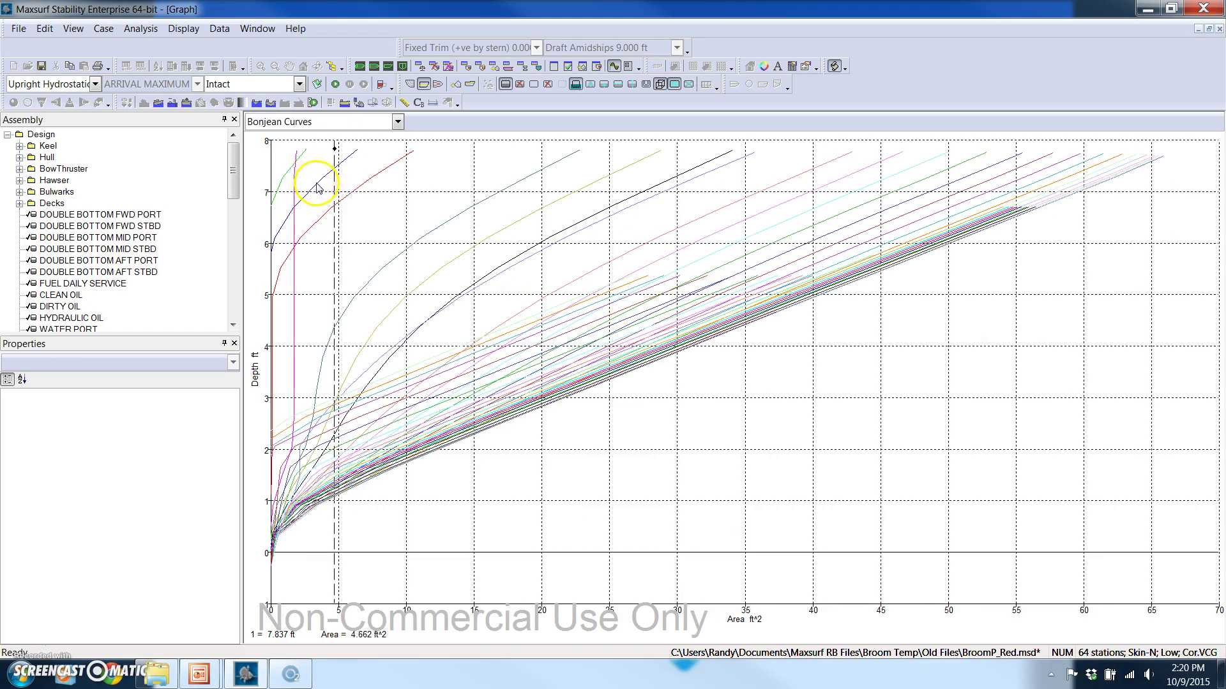
click(398, 122)
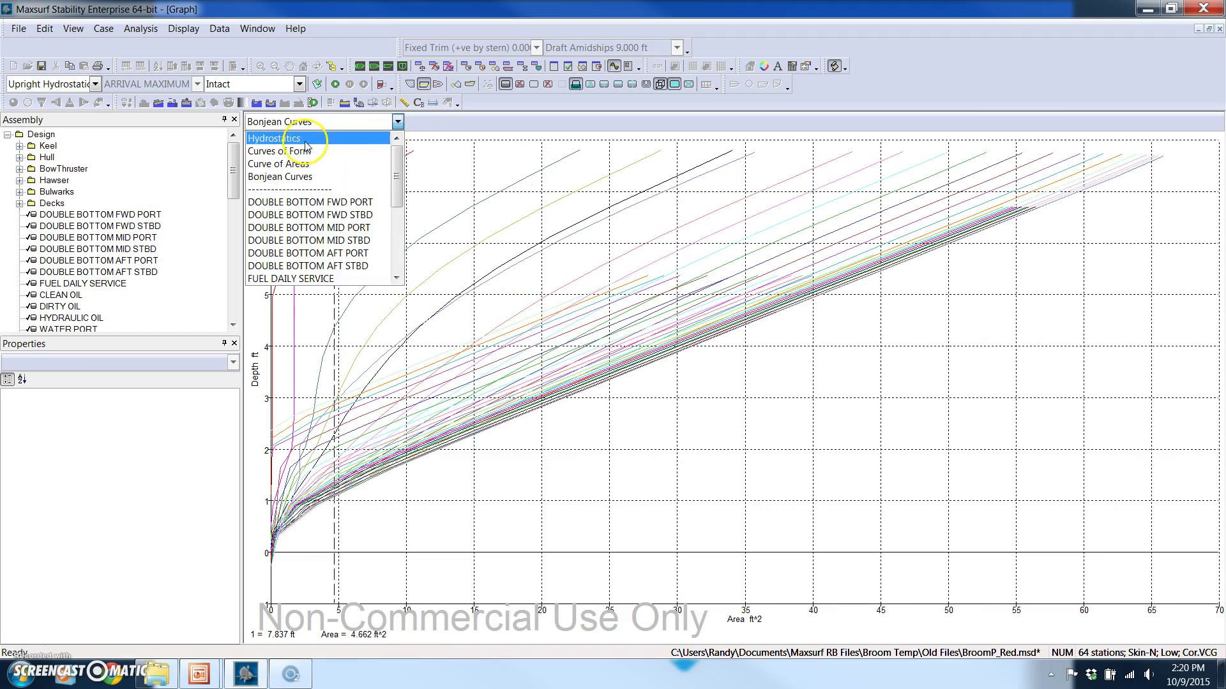
click(305, 143)
click(1209, 30)
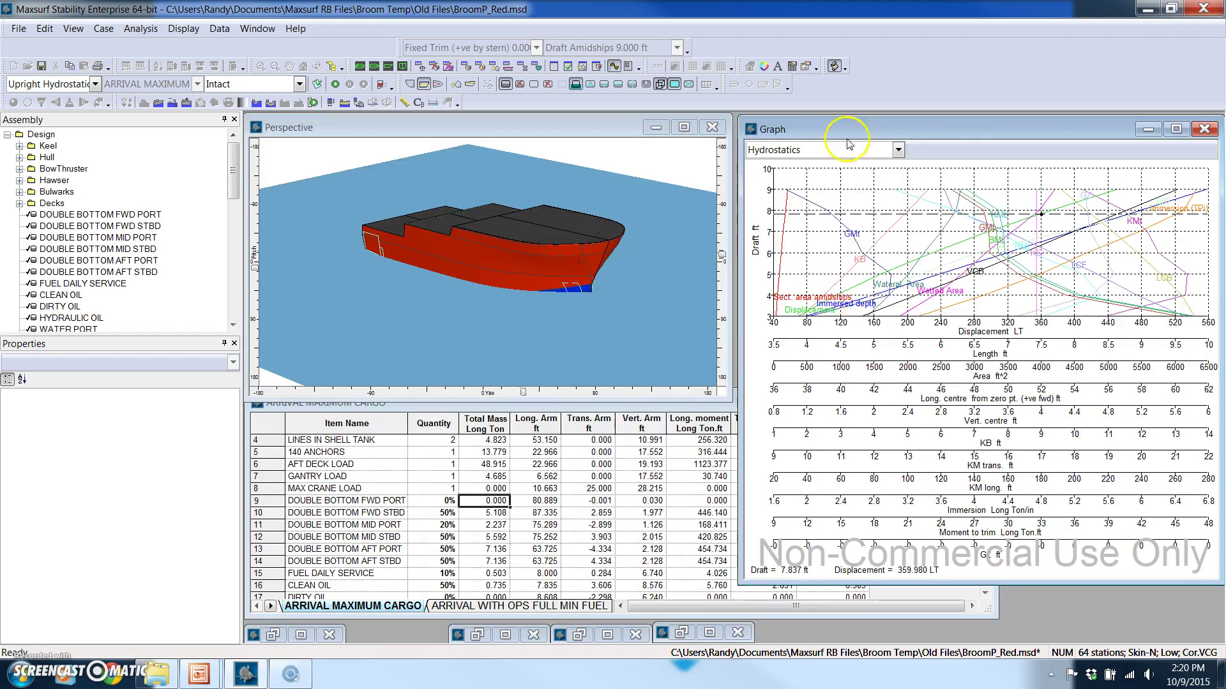
click(95, 85)
Switch to Large Angle Stability, reset heel to upright, set -30° to 180° by 10°, and start
click(81, 115)
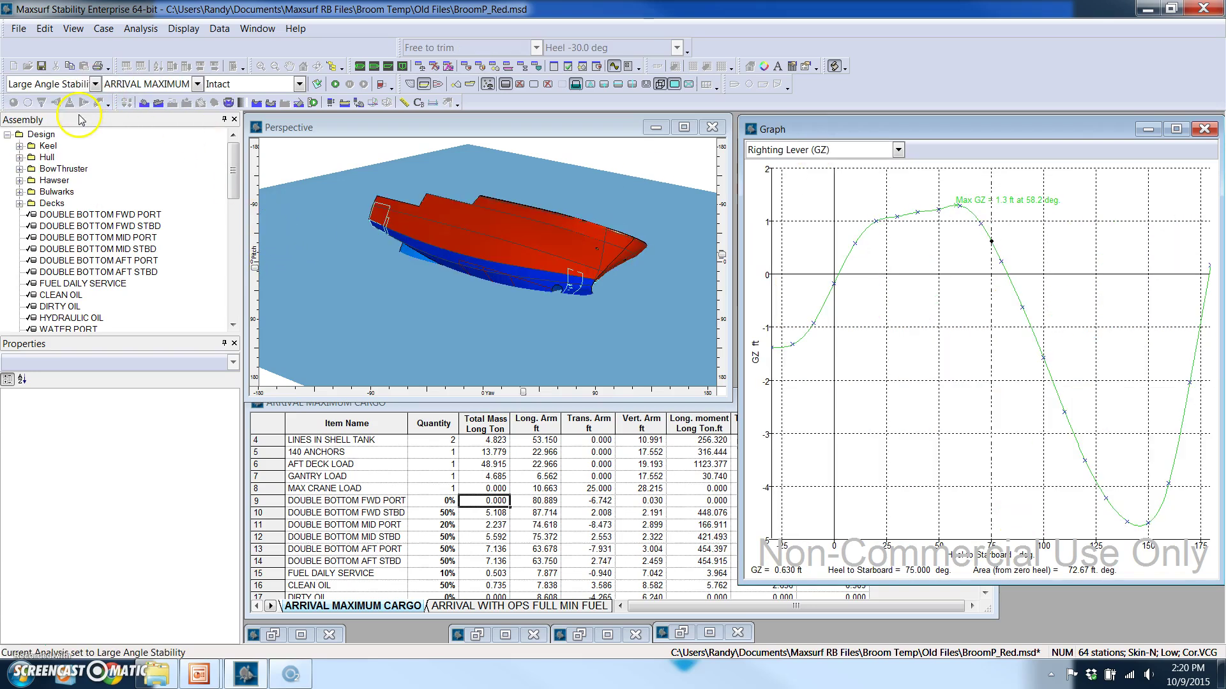
click(1204, 129)
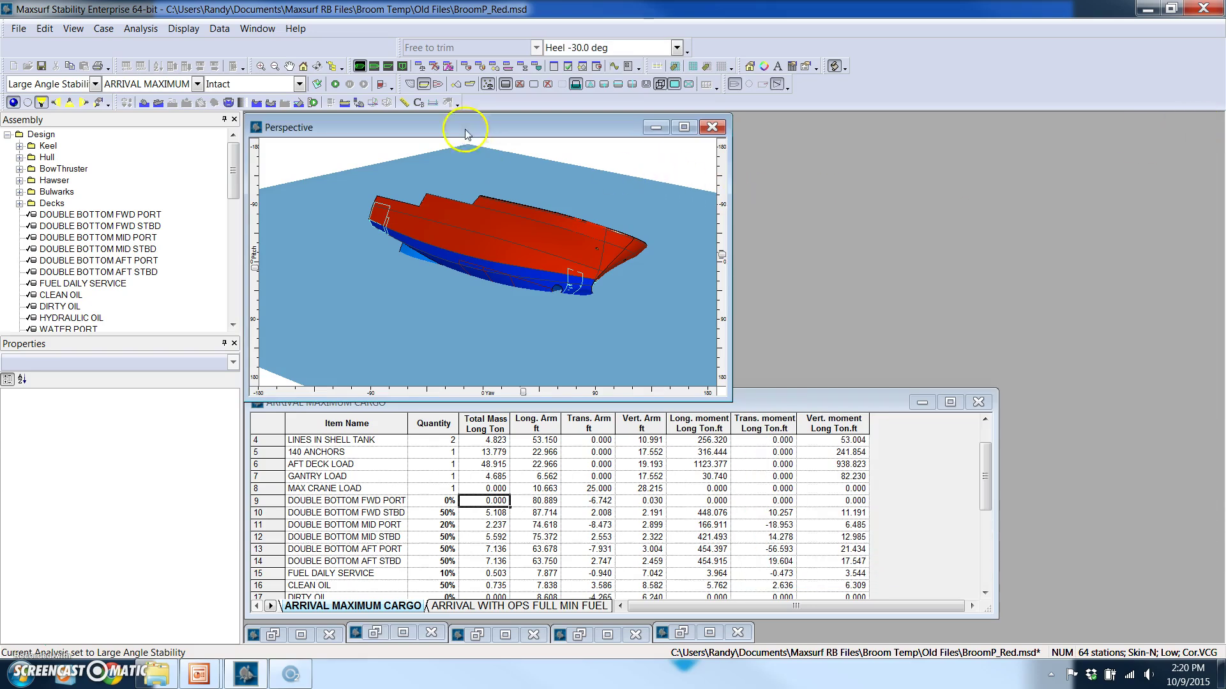
click(344, 103)
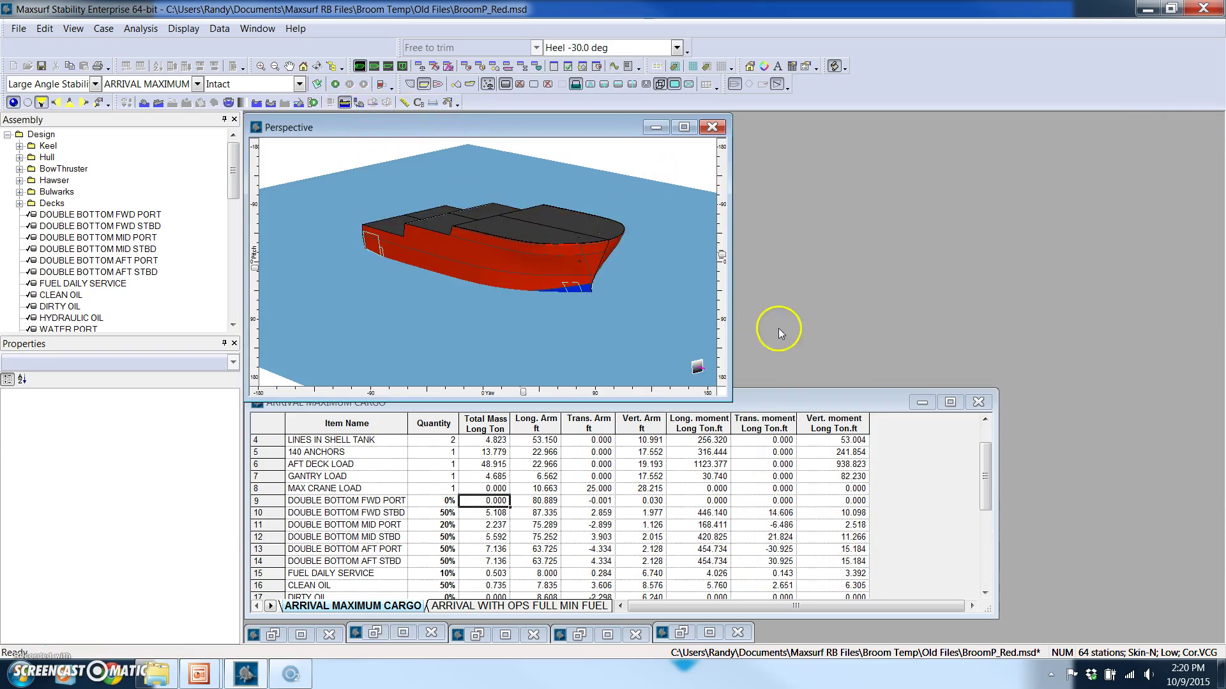
click(141, 28)
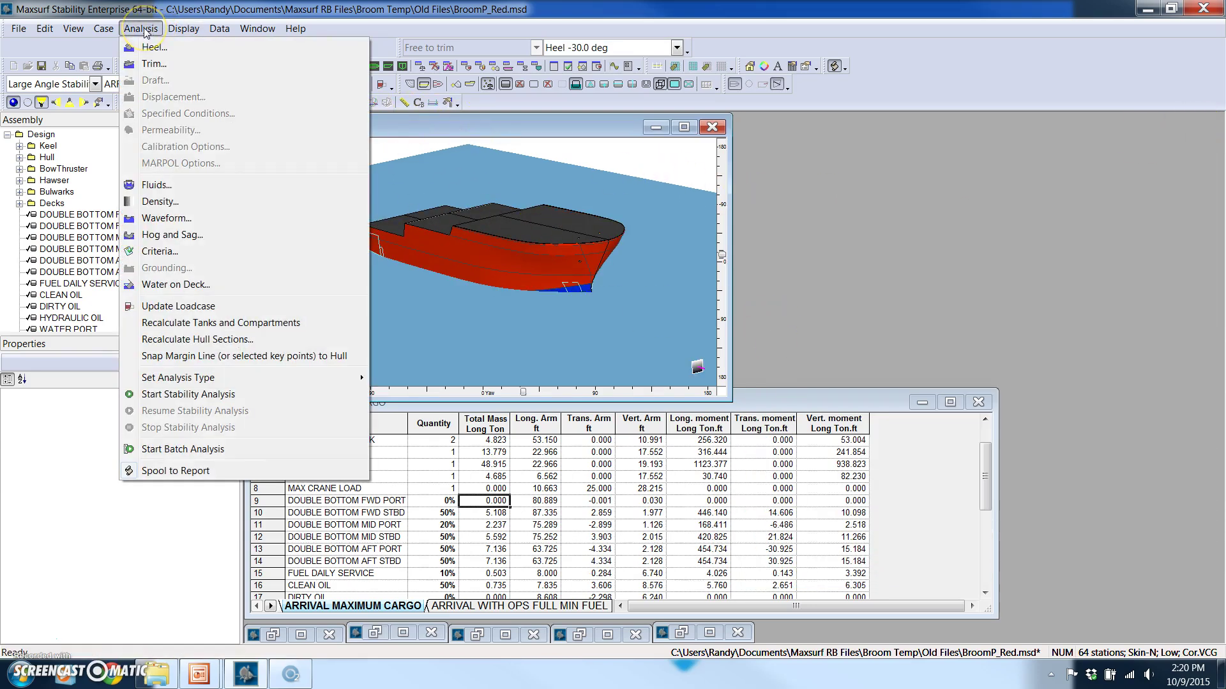
click(153, 47)
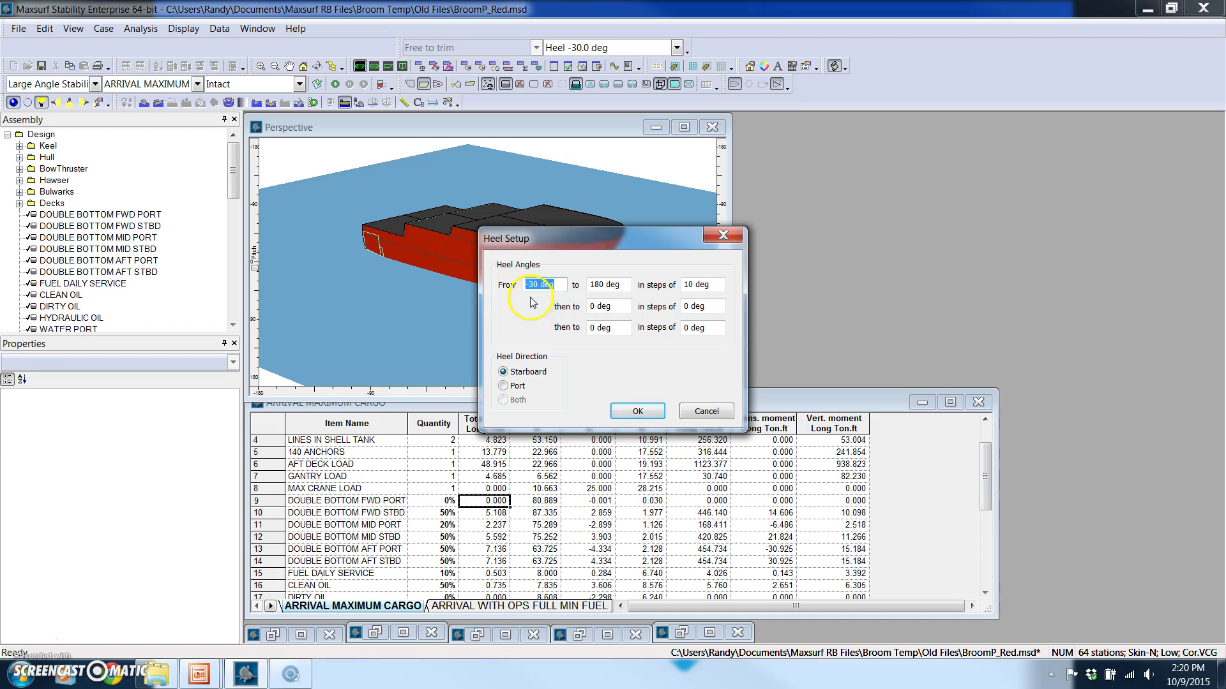
click(639, 411)
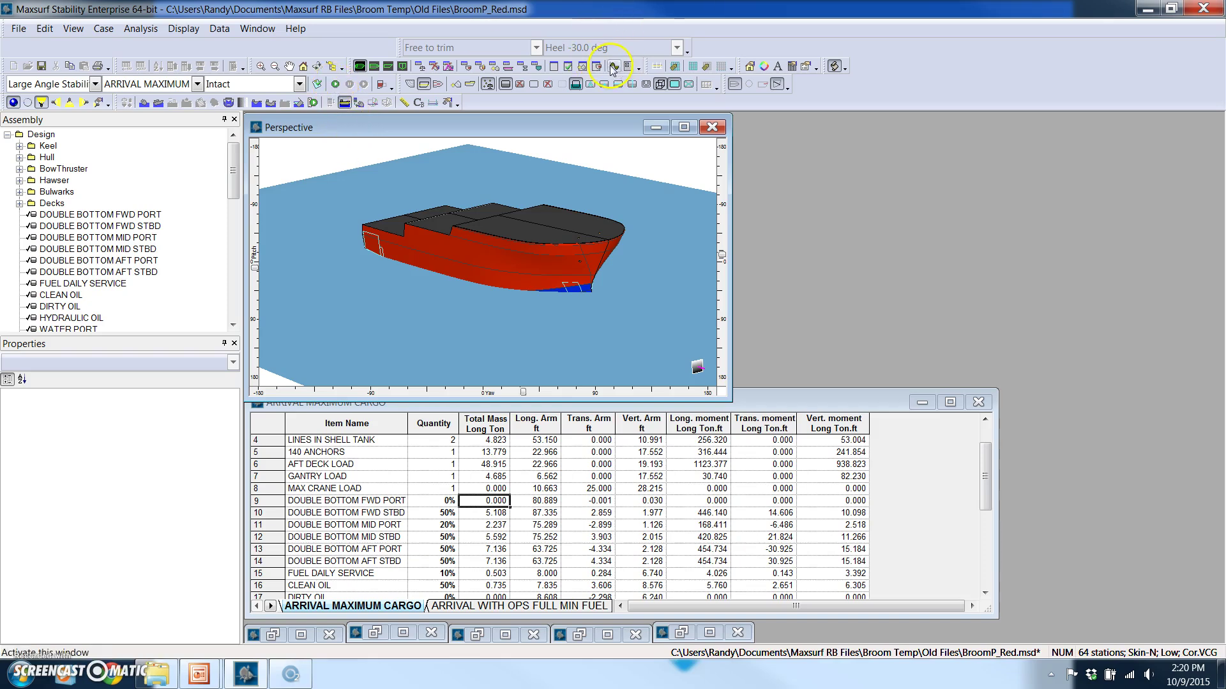
click(334, 84)
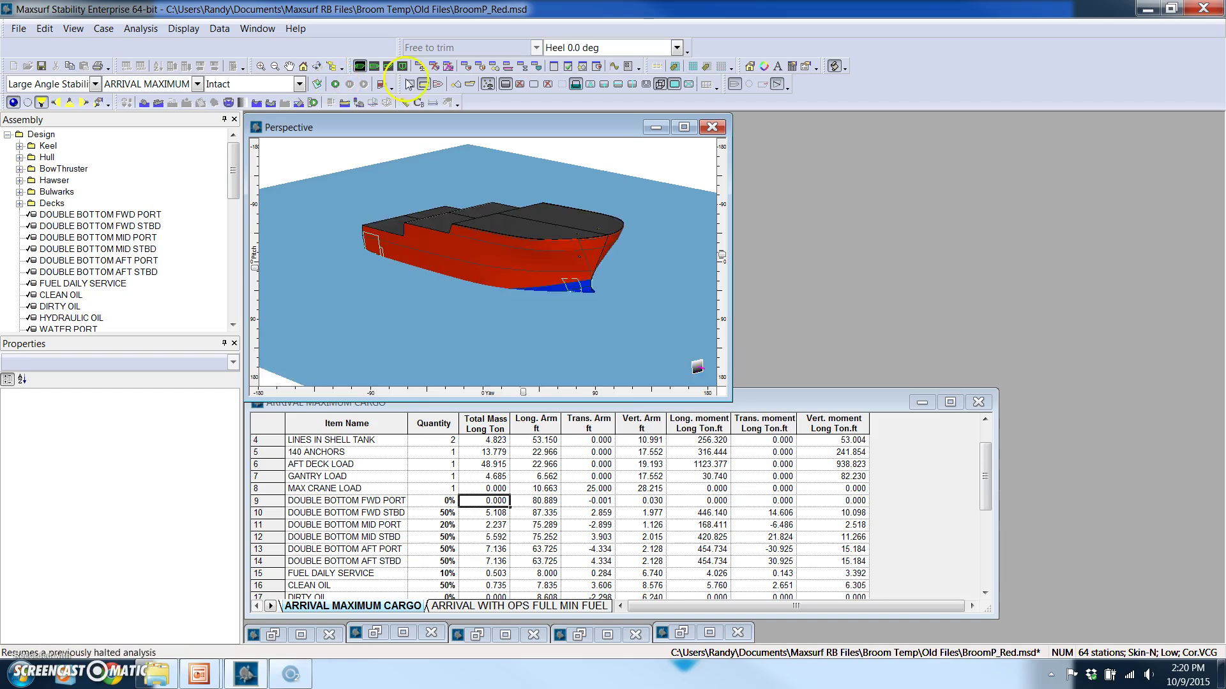
Widen the large-angle results table to inspect GZ at every heel angle, then shrink it back
click(554, 67)
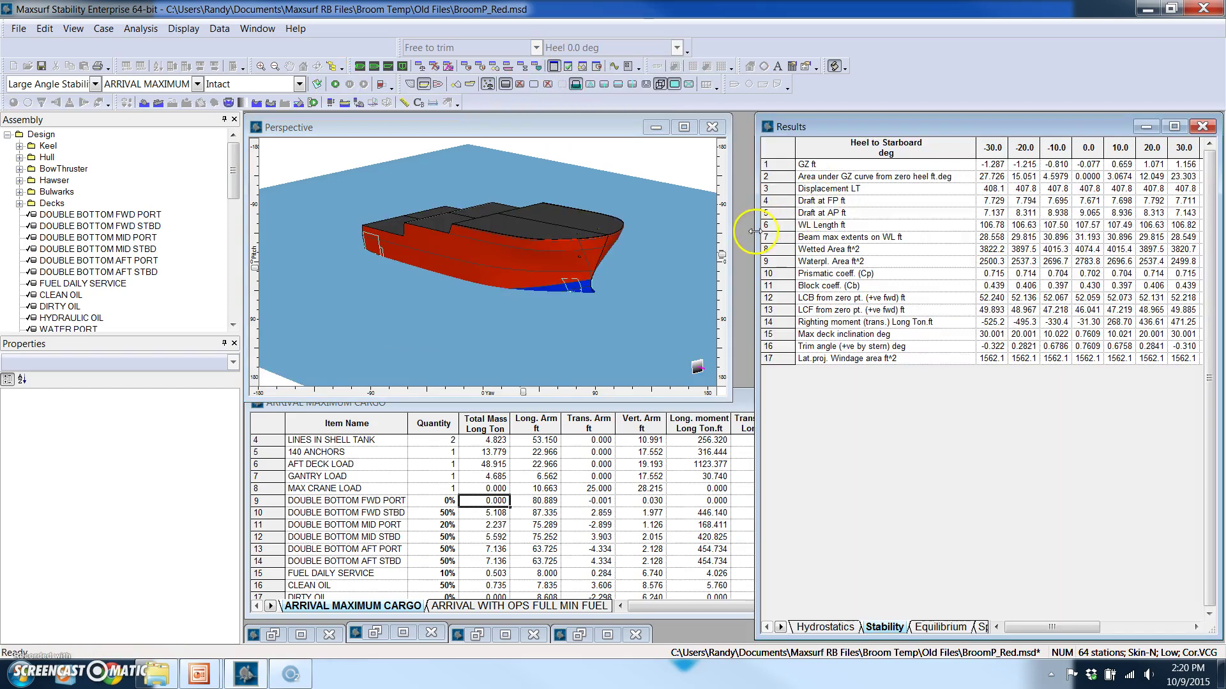
drag(754, 231, 279, 239)
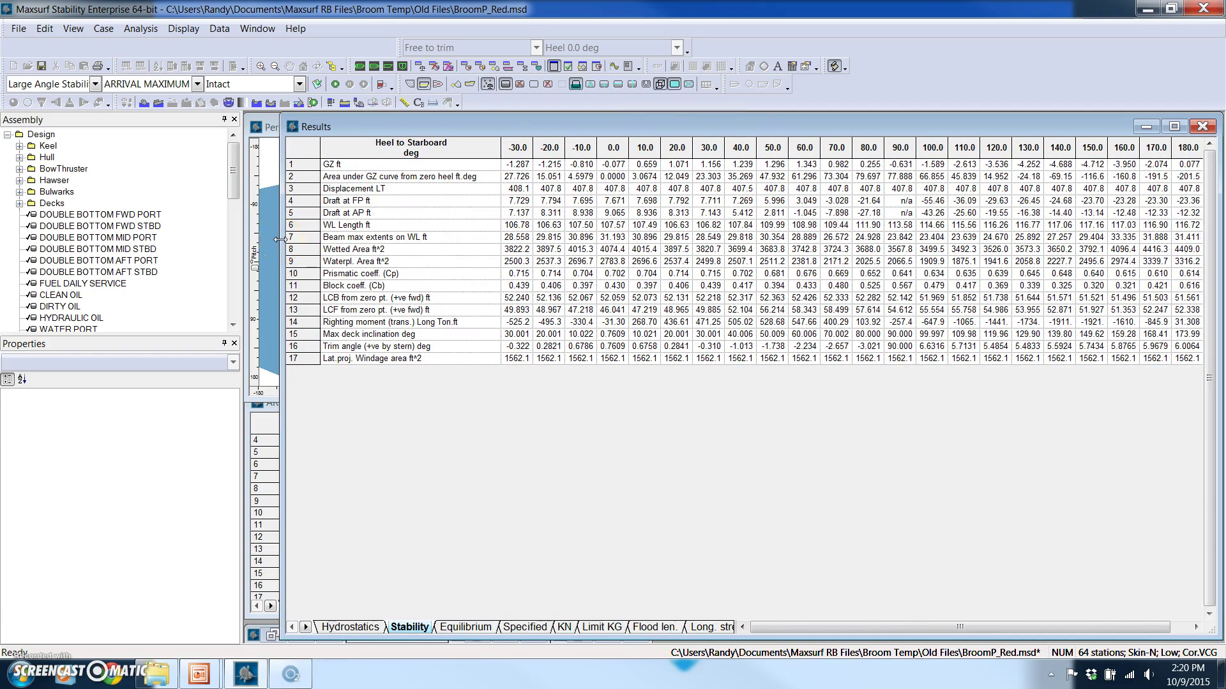
drag(387, 165, 761, 297)
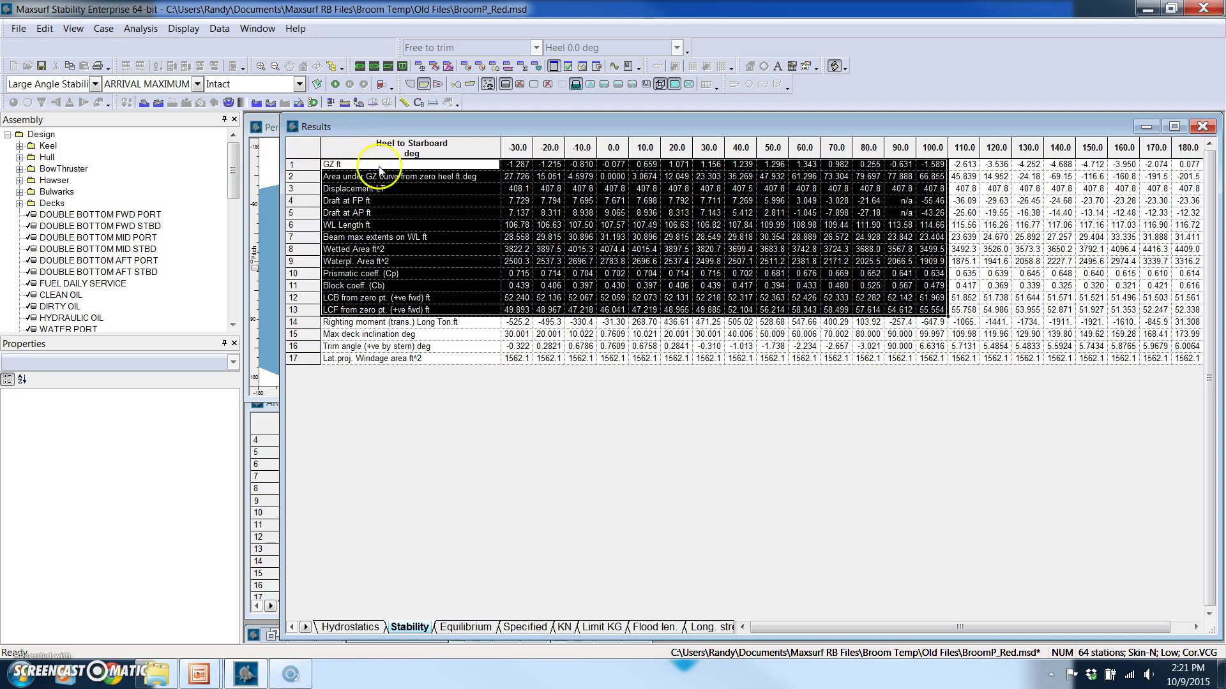
click(386, 213)
drag(283, 207, 806, 189)
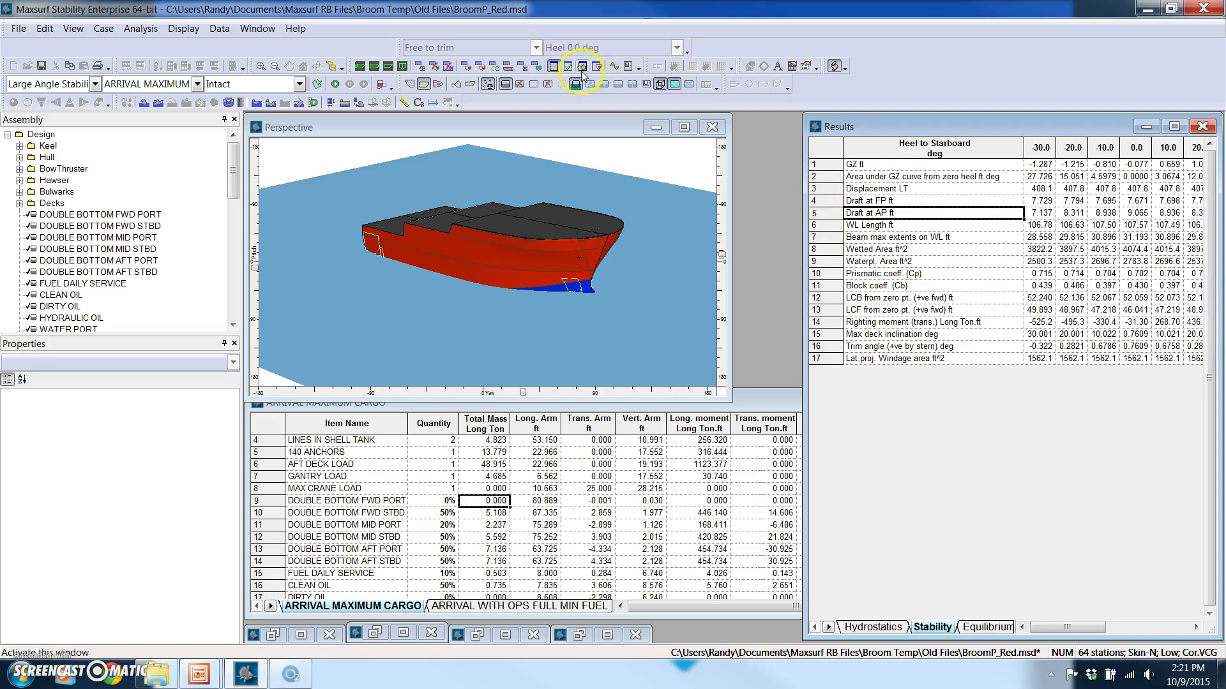
Display the Righting Lever (GZ) curve and narrow the graph to reveal the hull and loading table
click(613, 66)
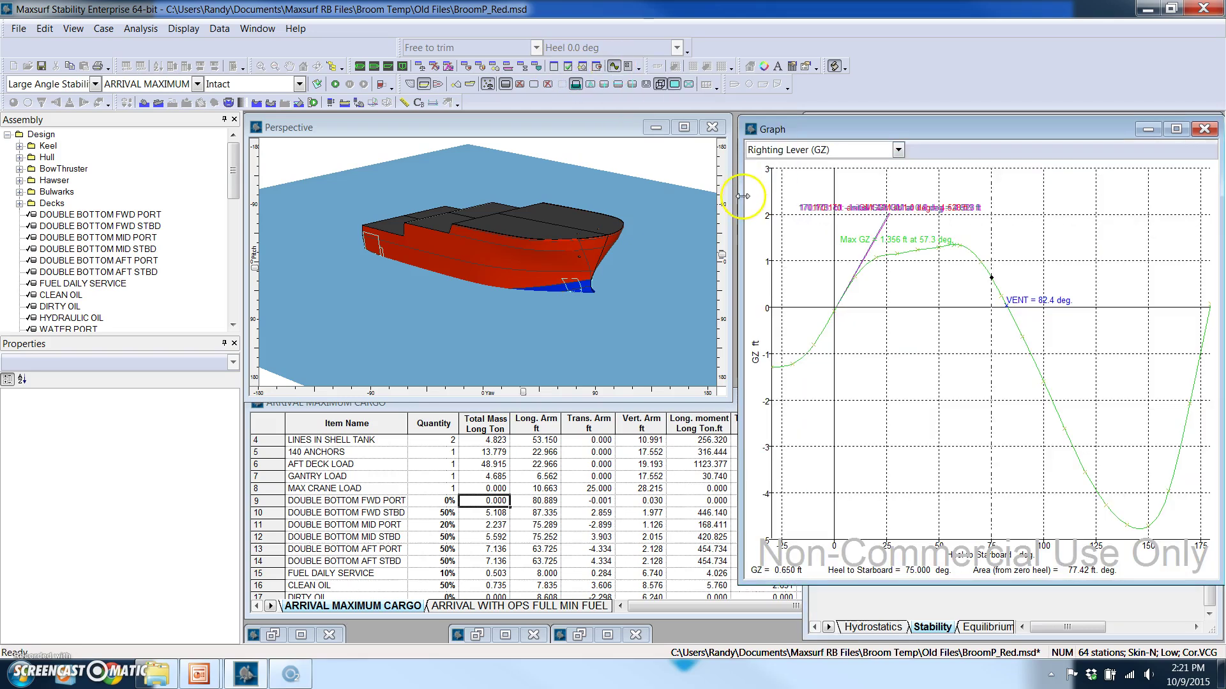
drag(743, 196, 297, 194)
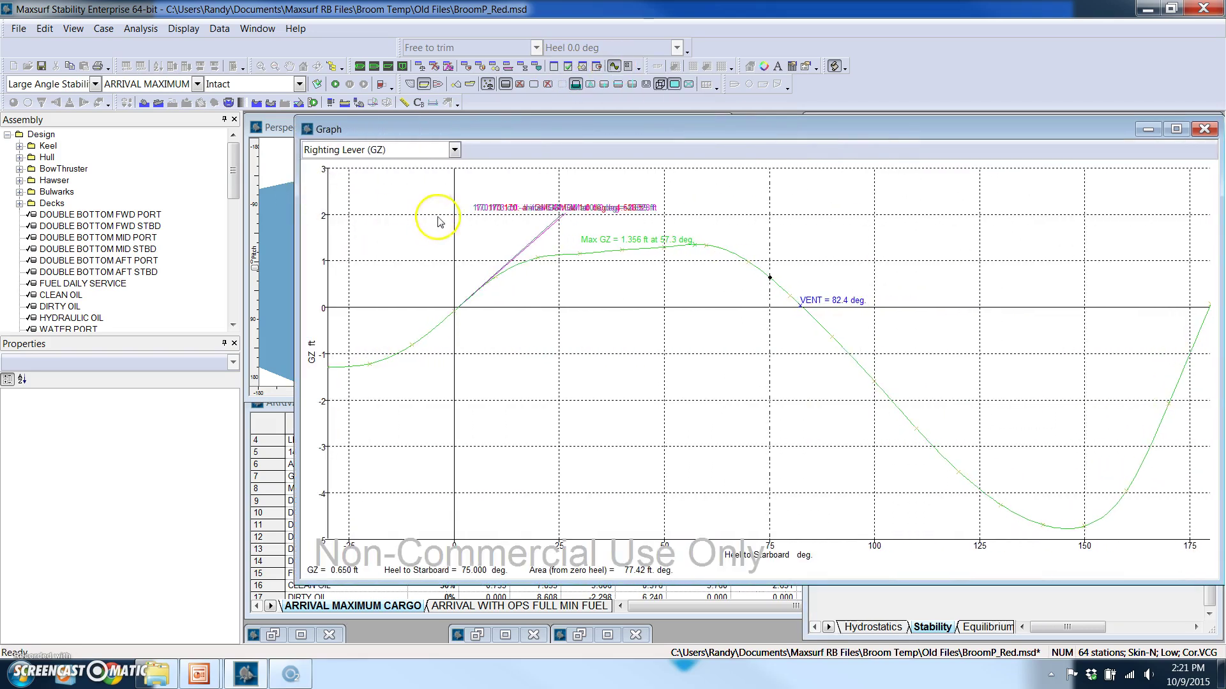
click(454, 151)
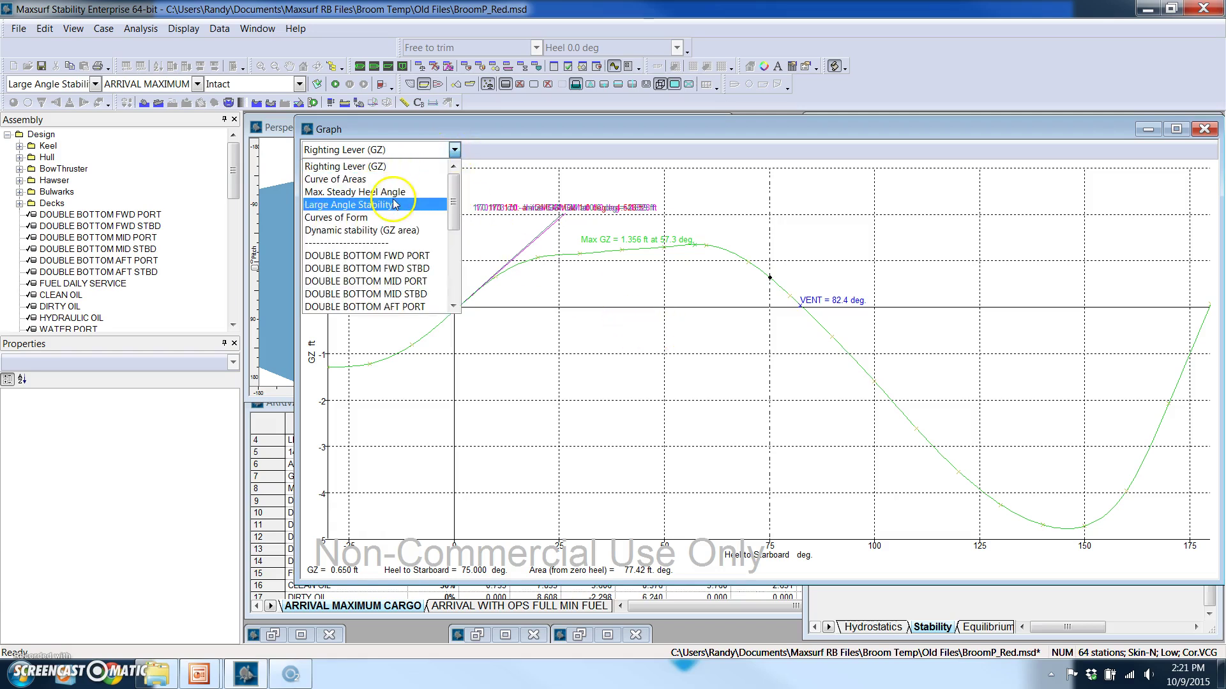
click(392, 206)
click(455, 151)
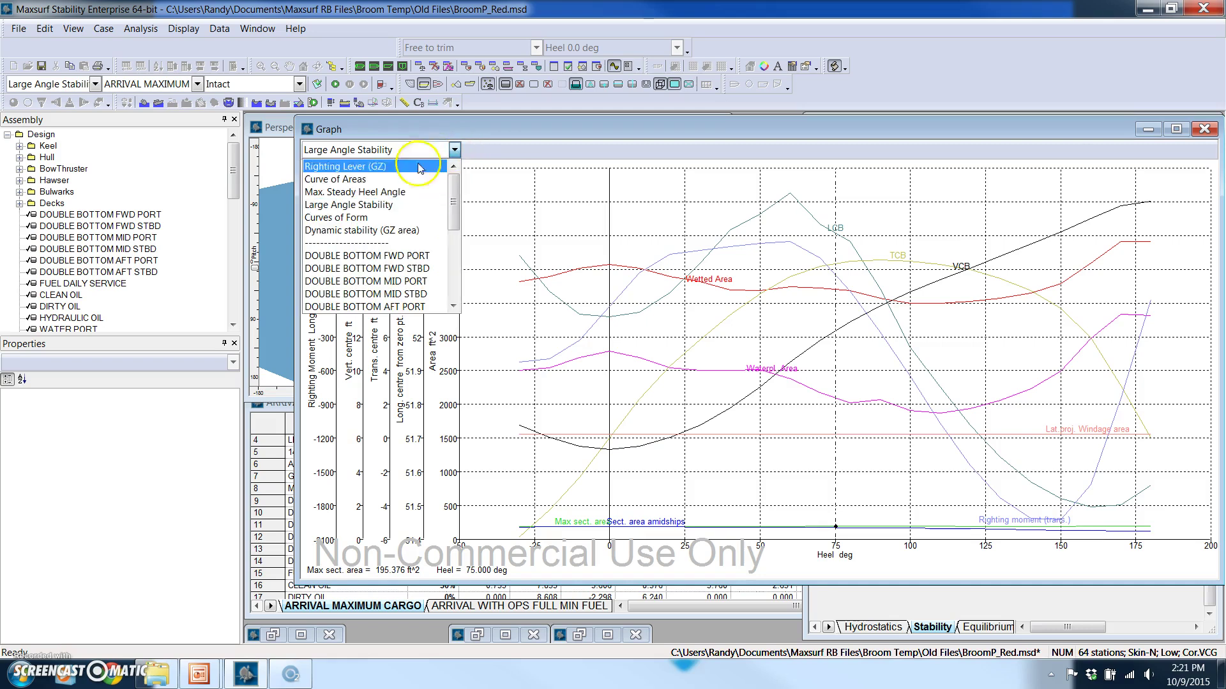
click(421, 189)
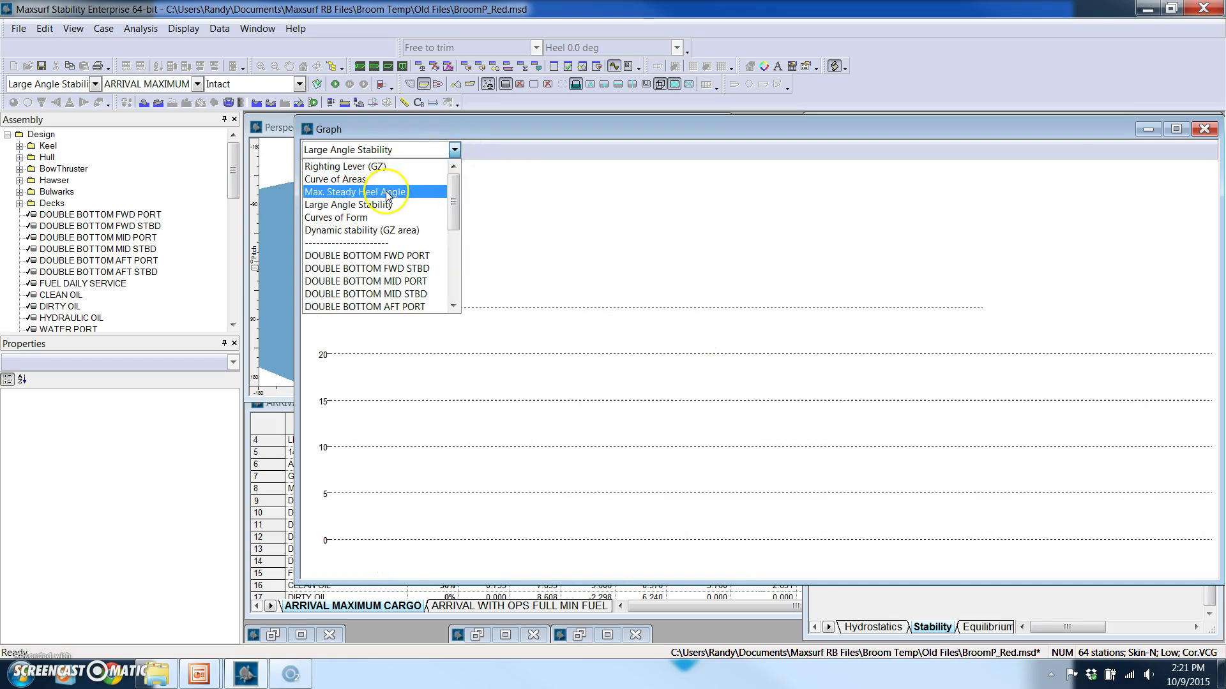
click(455, 149)
click(358, 161)
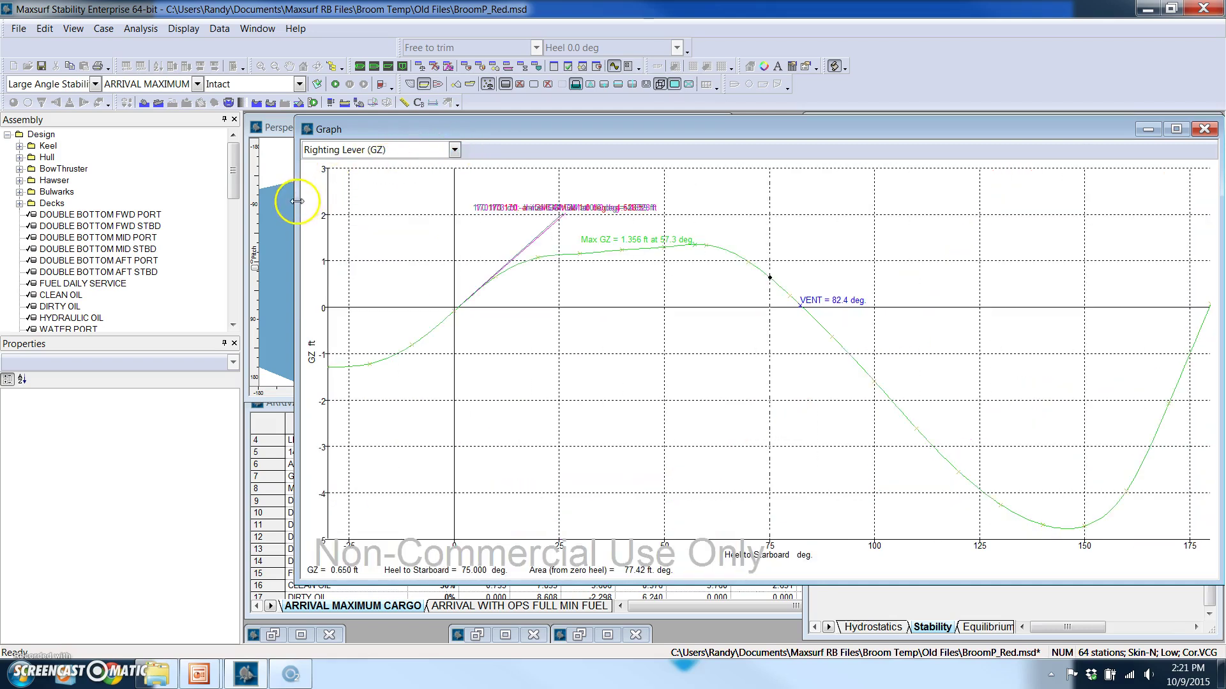
drag(297, 202, 765, 189)
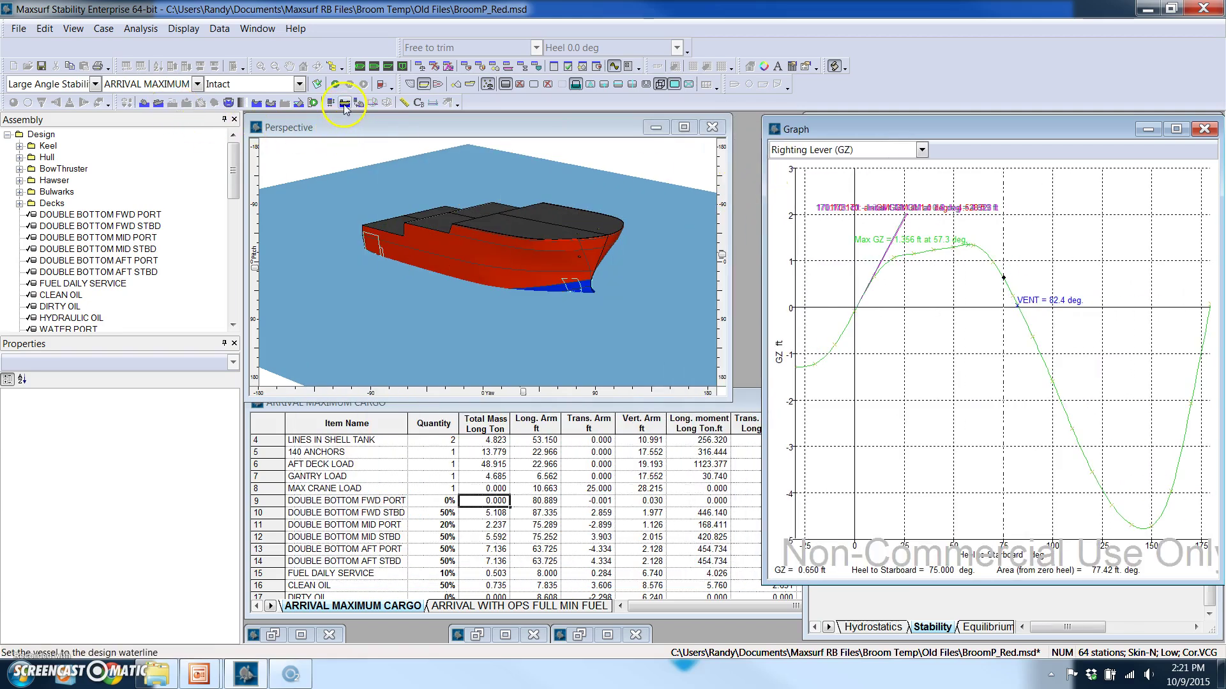
click(143, 31)
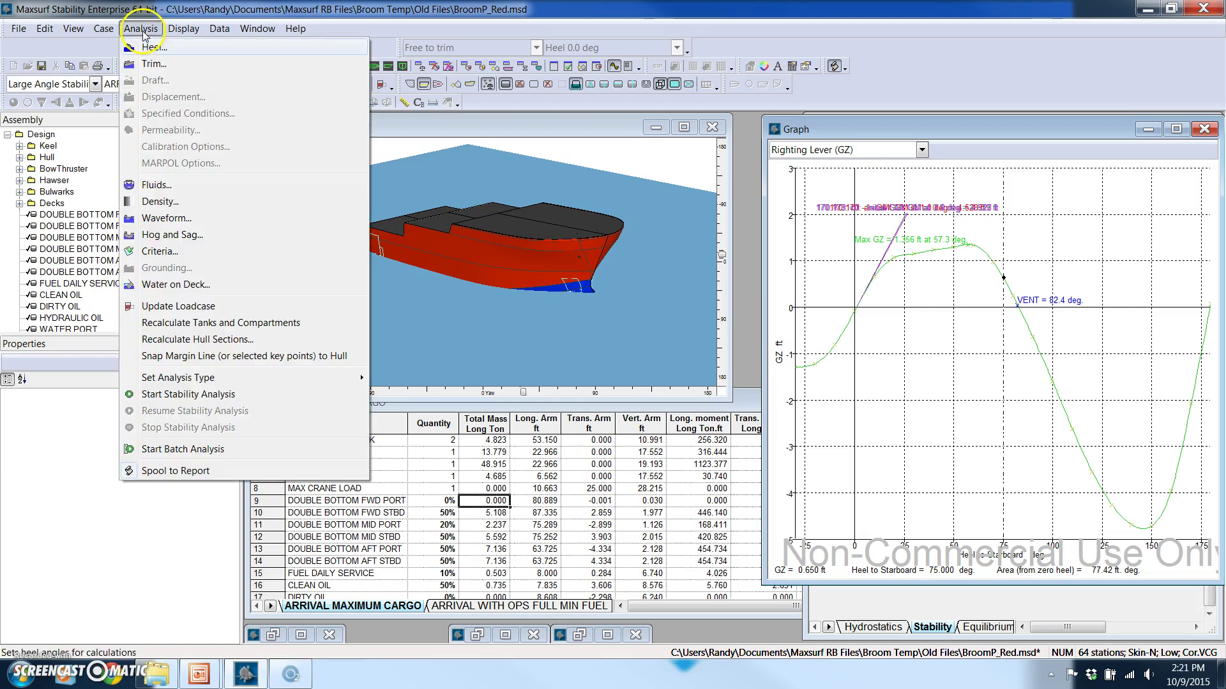
click(189, 255)
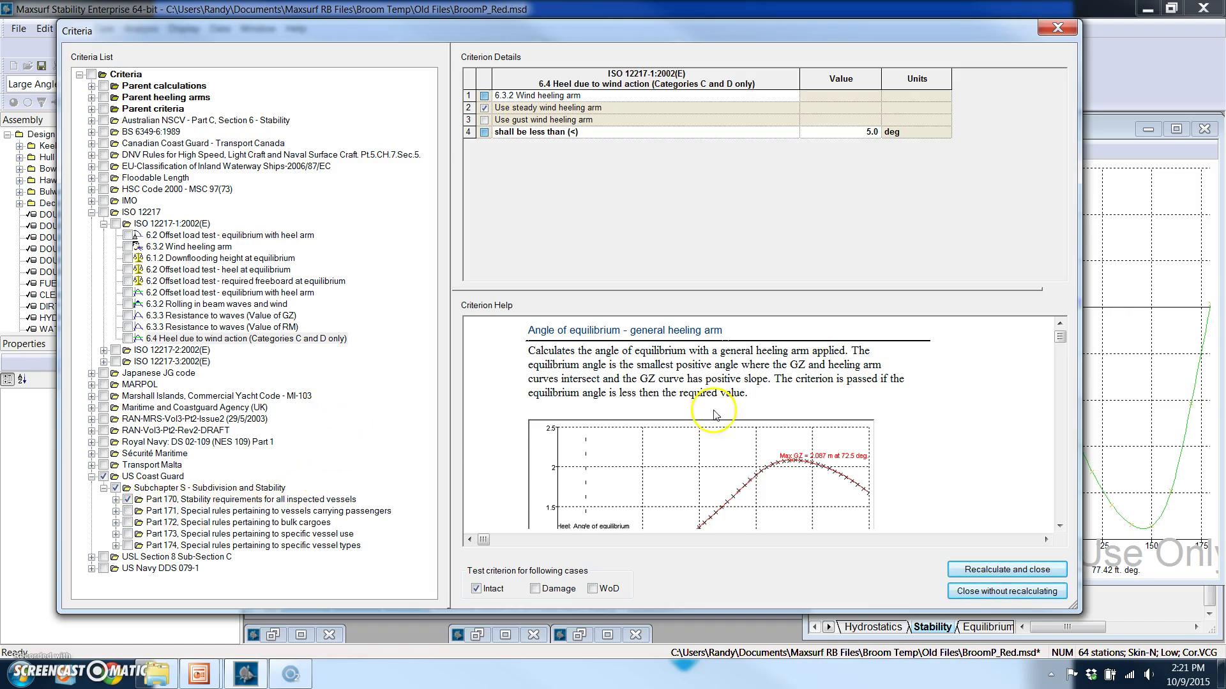
click(1003, 592)
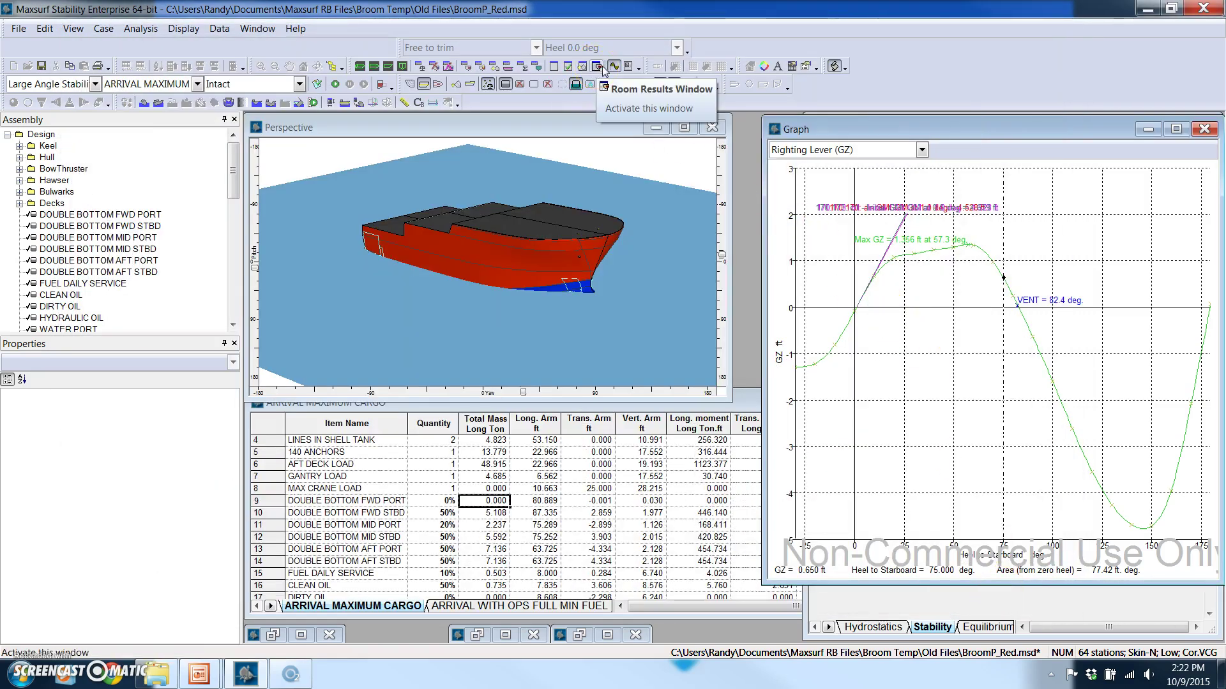
click(568, 67)
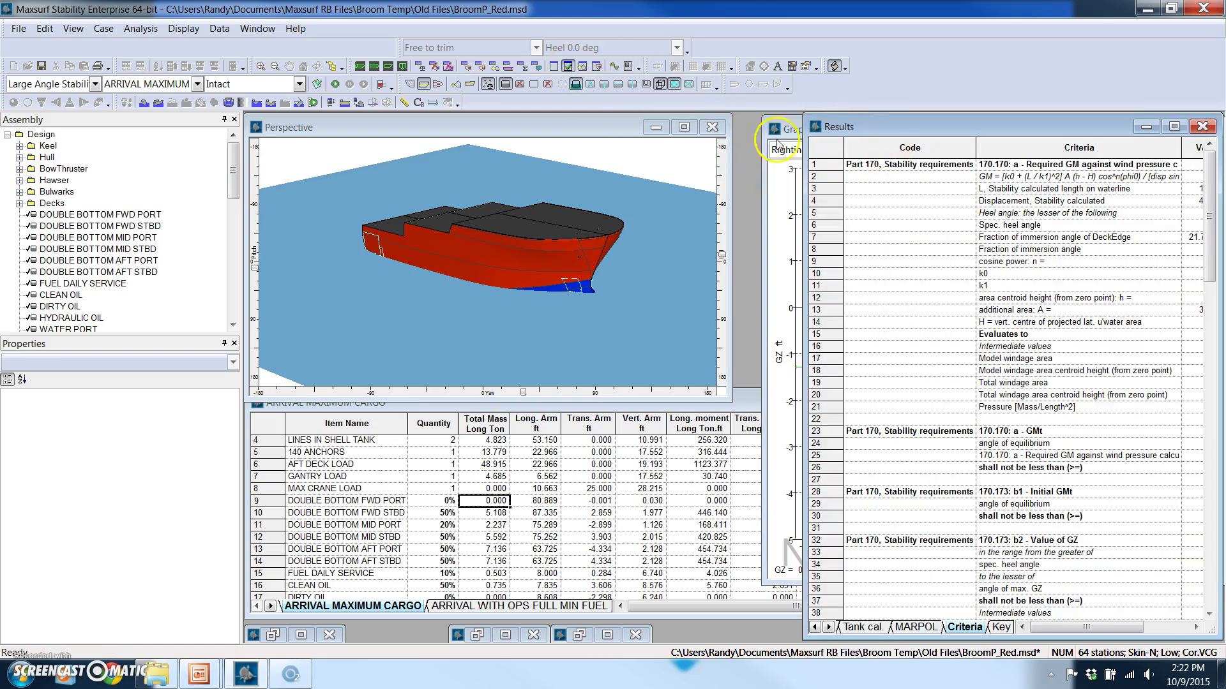
drag(801, 159, 396, 166)
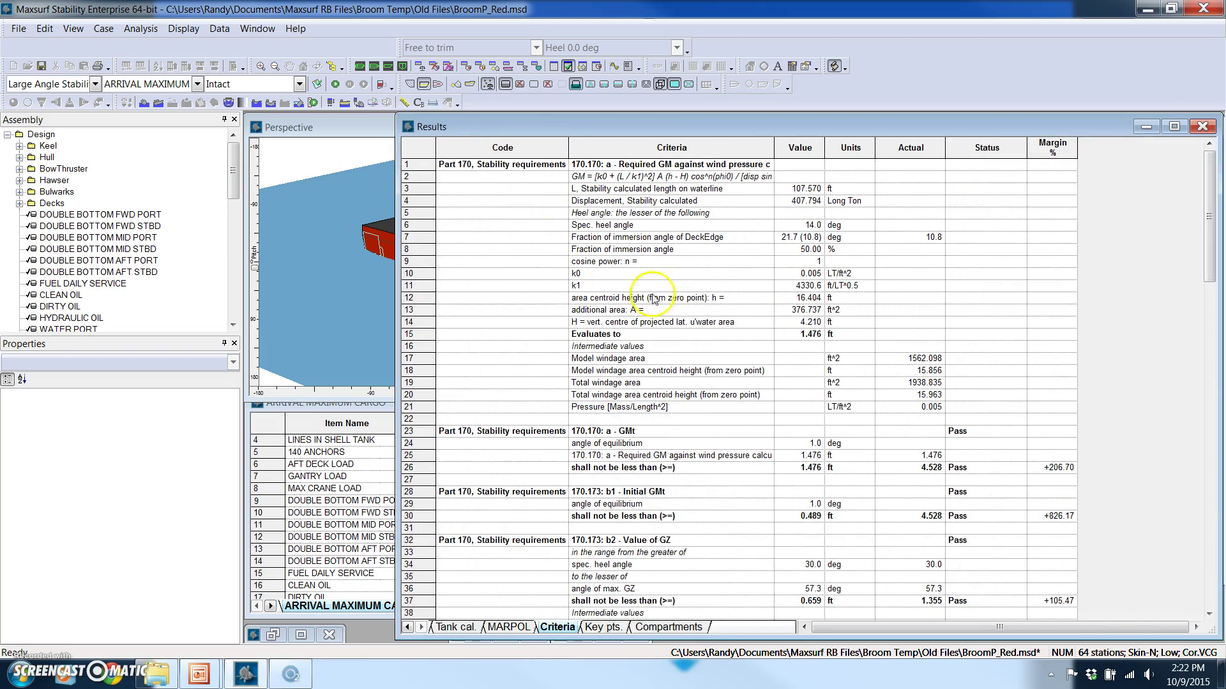
click(524, 309)
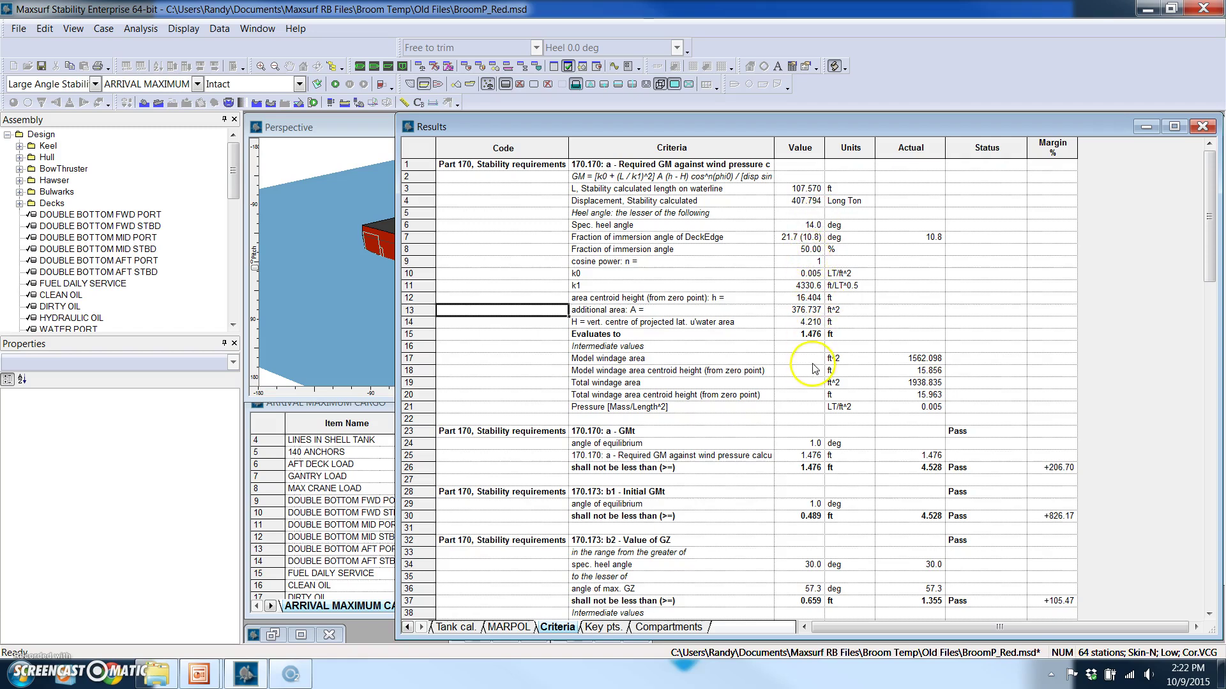
click(913, 370)
scroll(913, 383, down, 3)
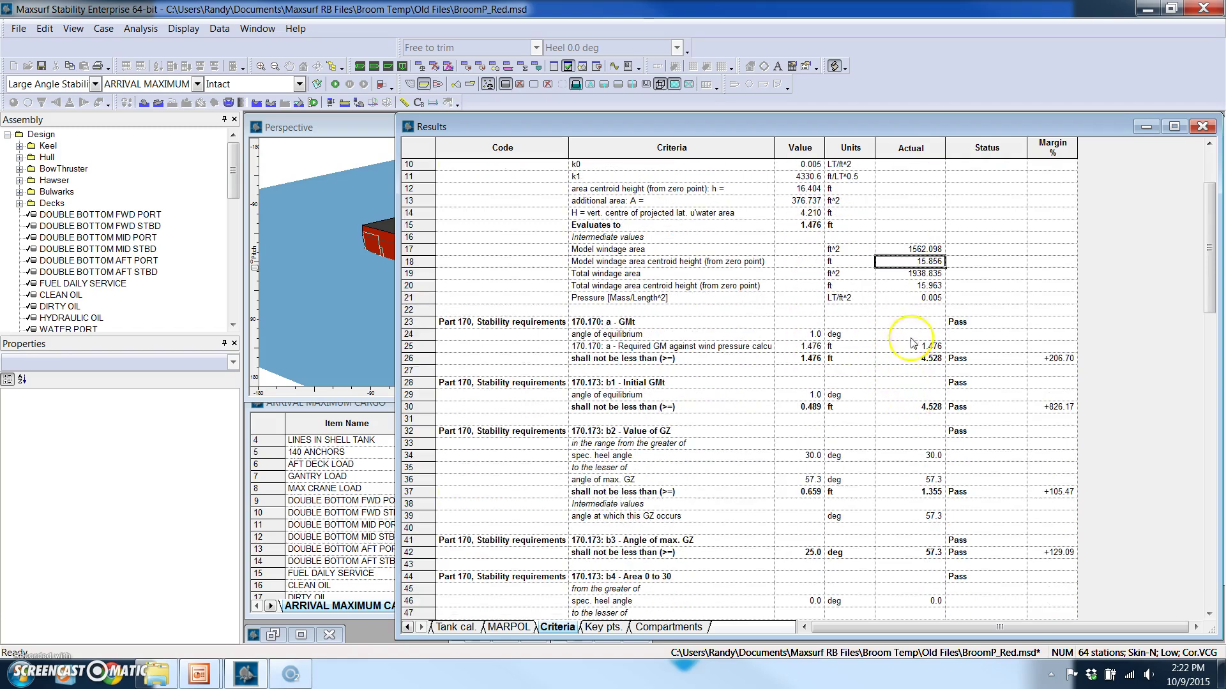
scroll(916, 317, down, 3)
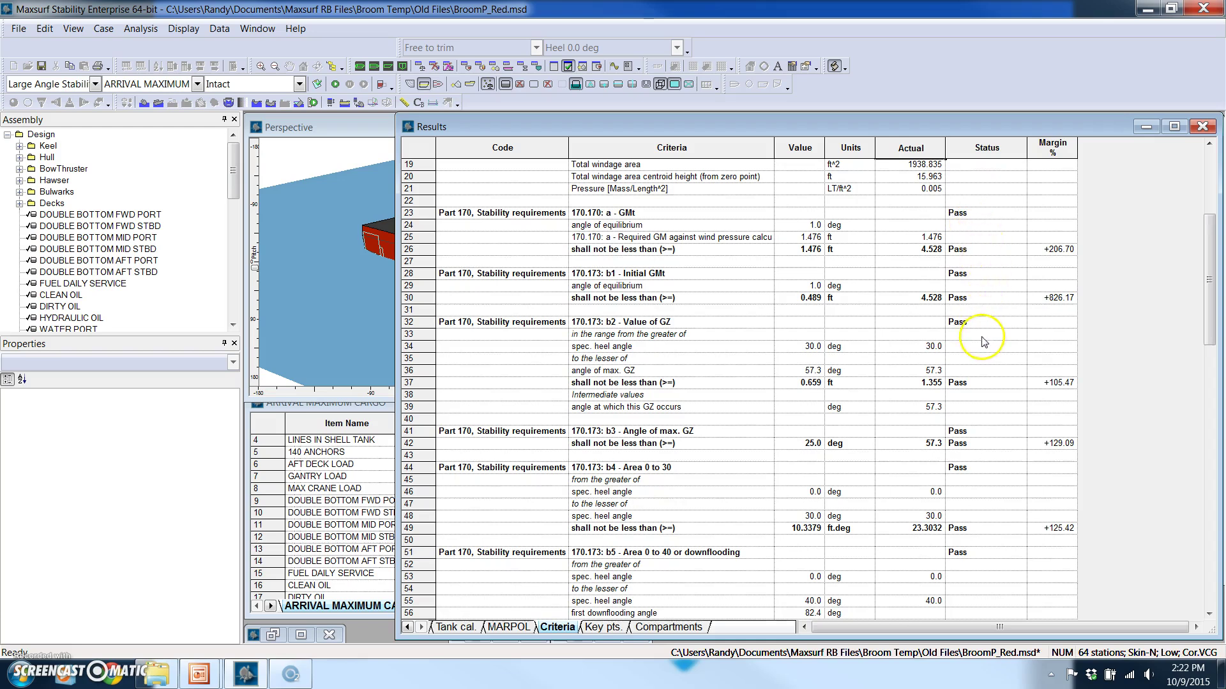
scroll(984, 341, down, 13)
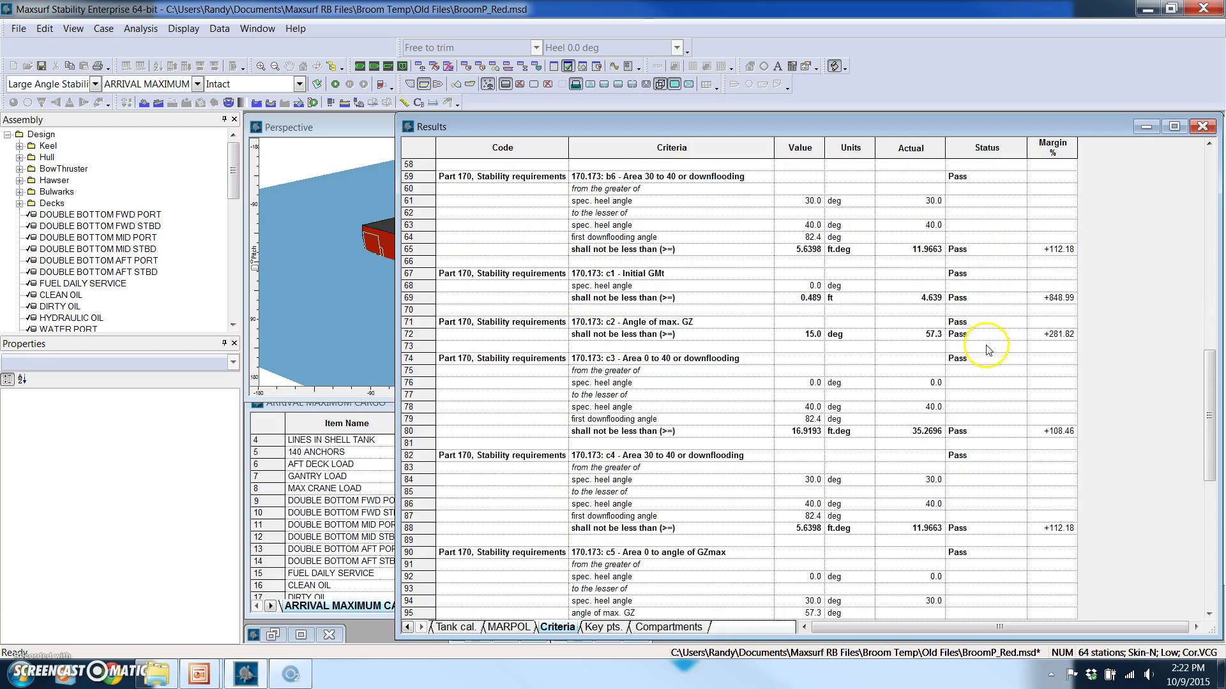
scroll(989, 345, up, 15)
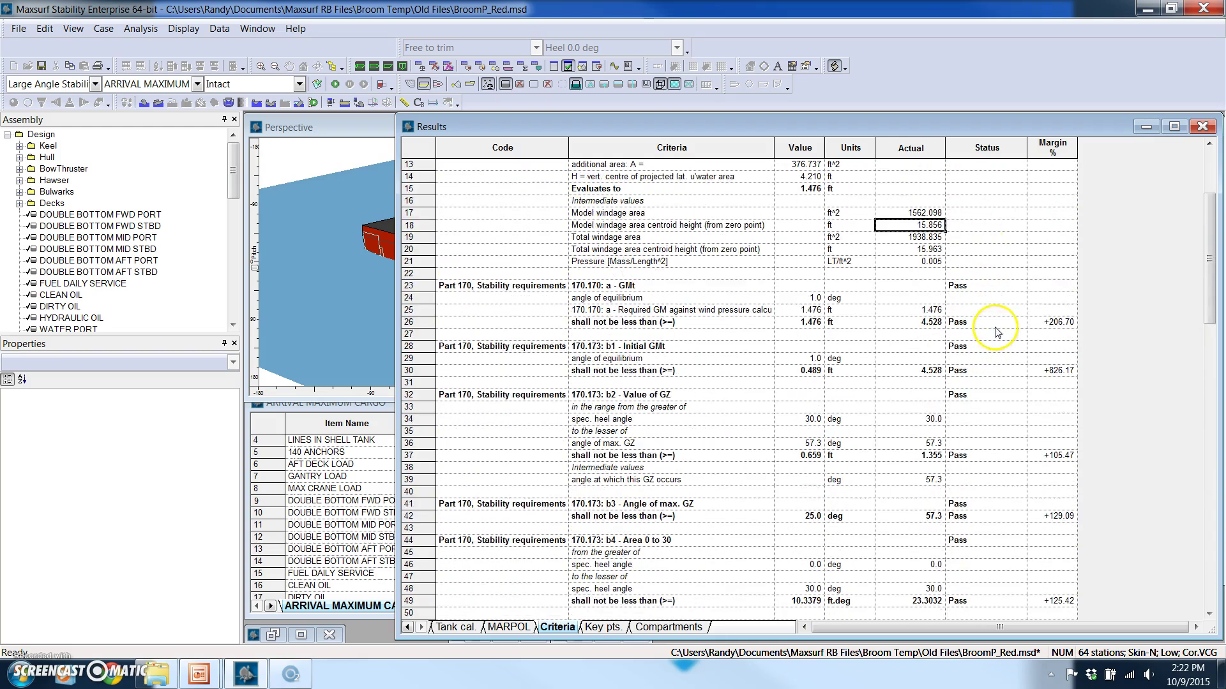
scroll(997, 332, up, 4)
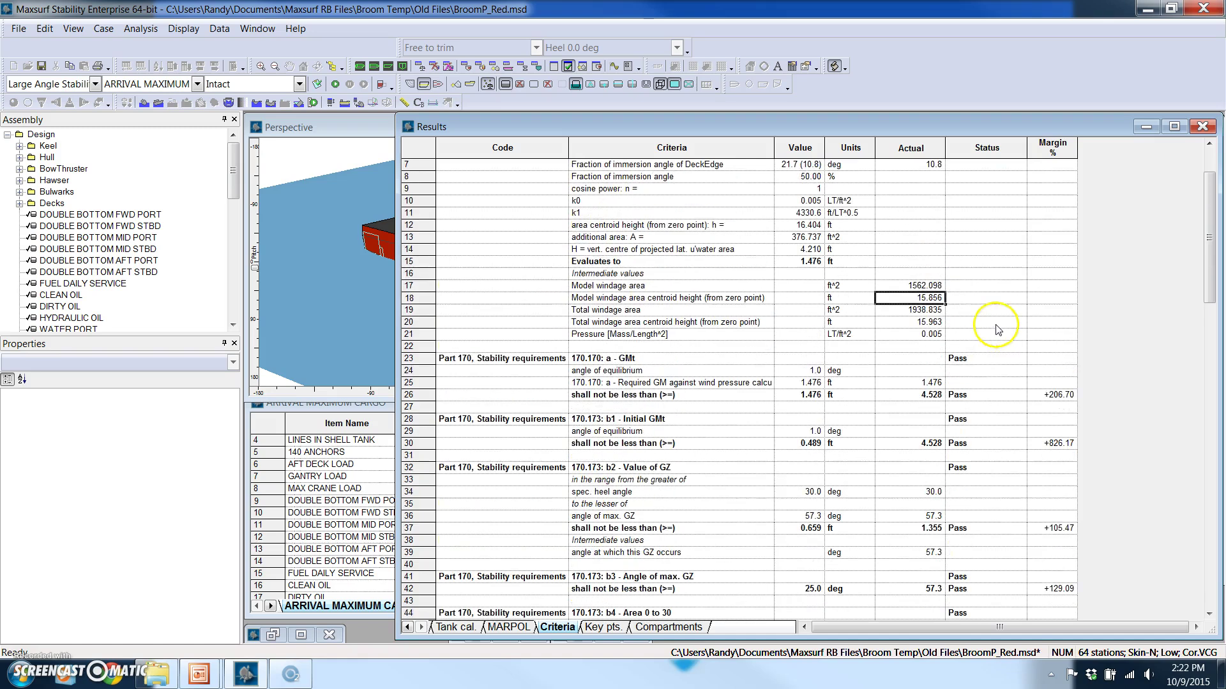
click(1203, 127)
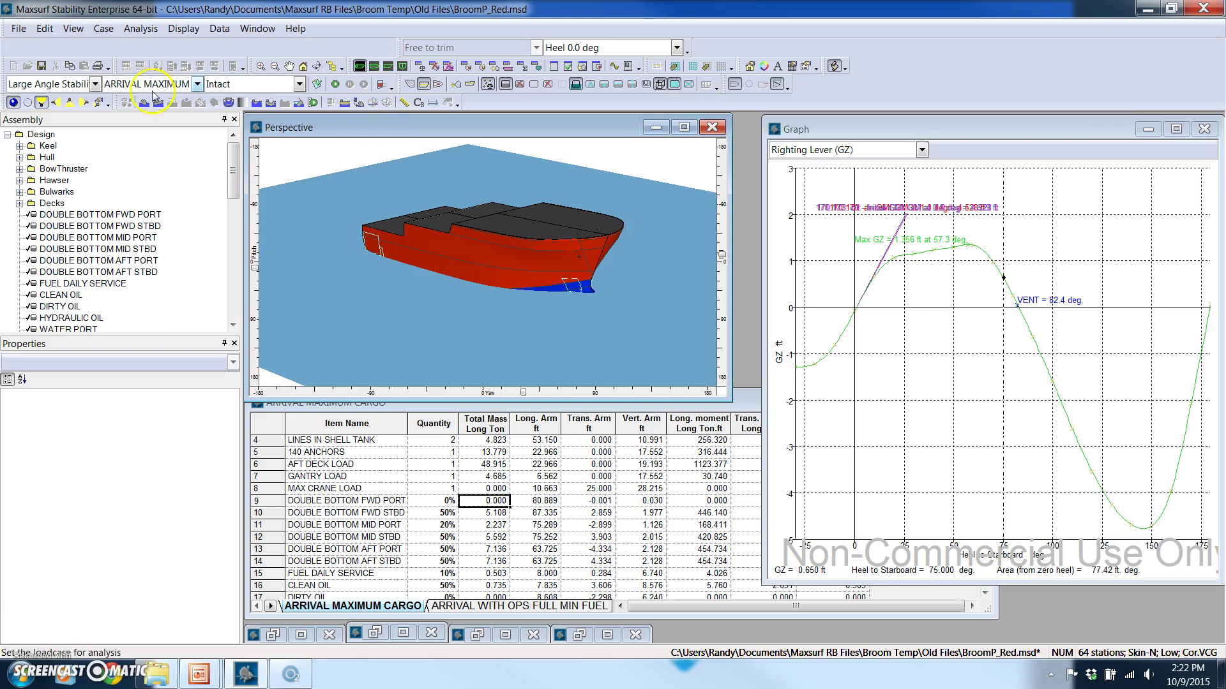
Switch the analysis mode to Floodable Length and close the graph window
click(74, 29)
click(74, 28)
click(95, 84)
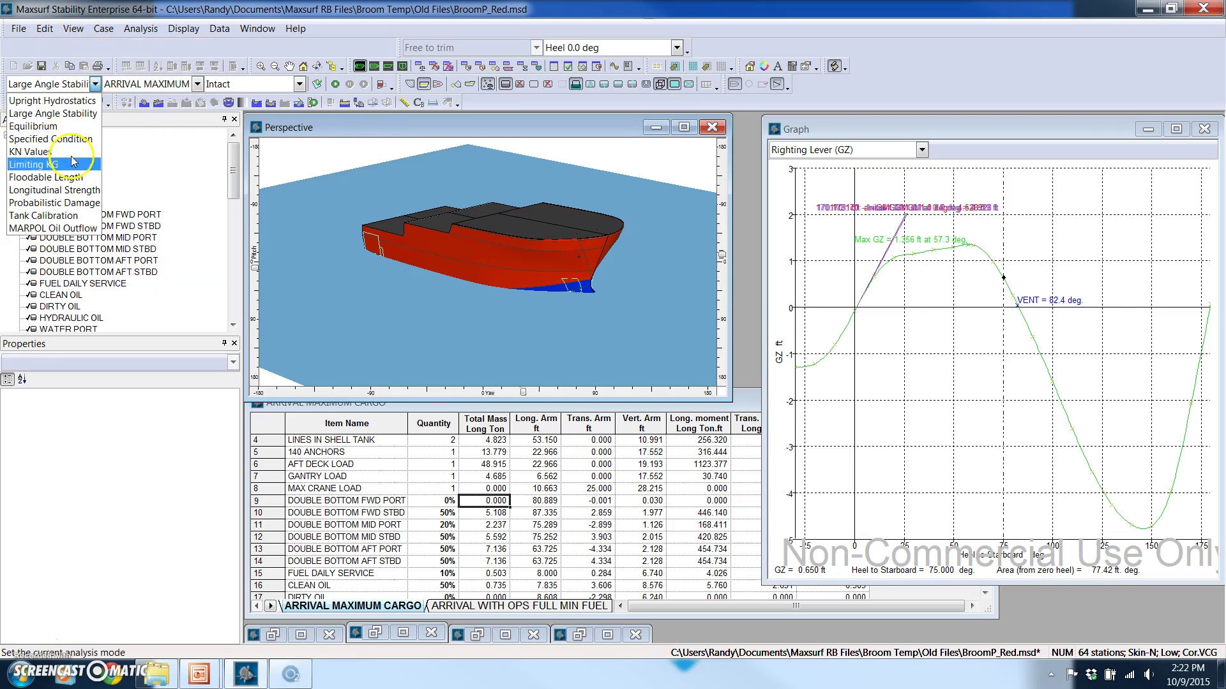
click(74, 180)
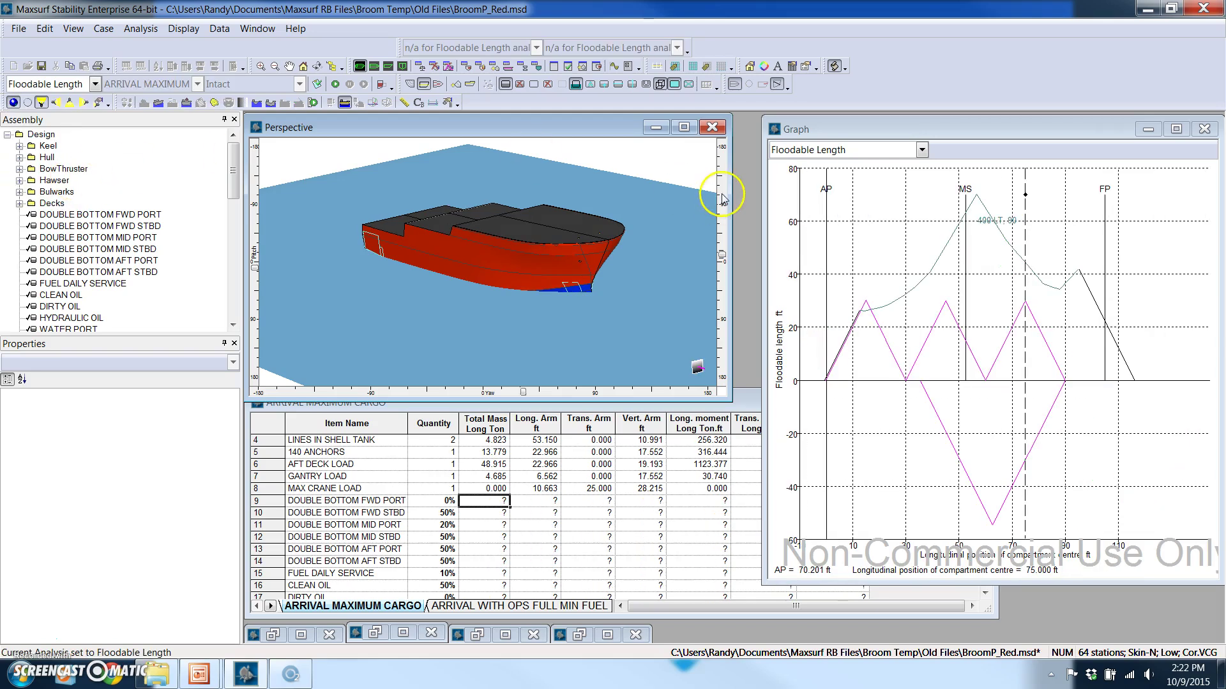
click(1204, 129)
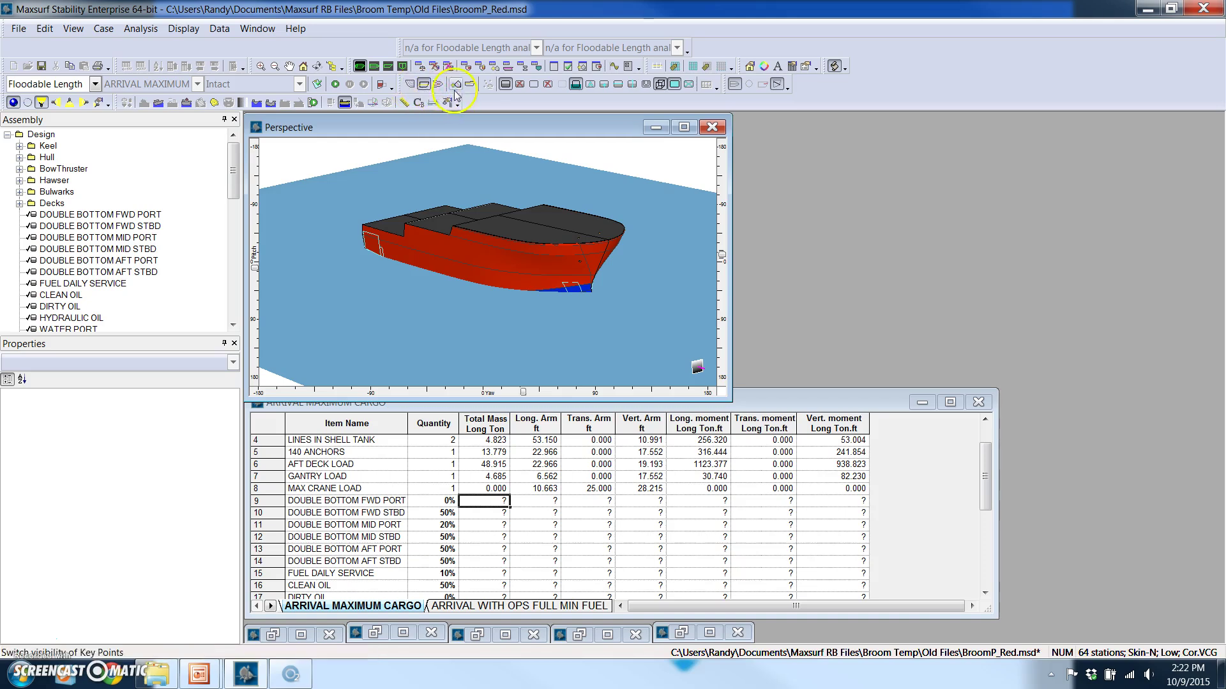
Show the hull in side profile with section lines instead of compartment outlines
click(388, 66)
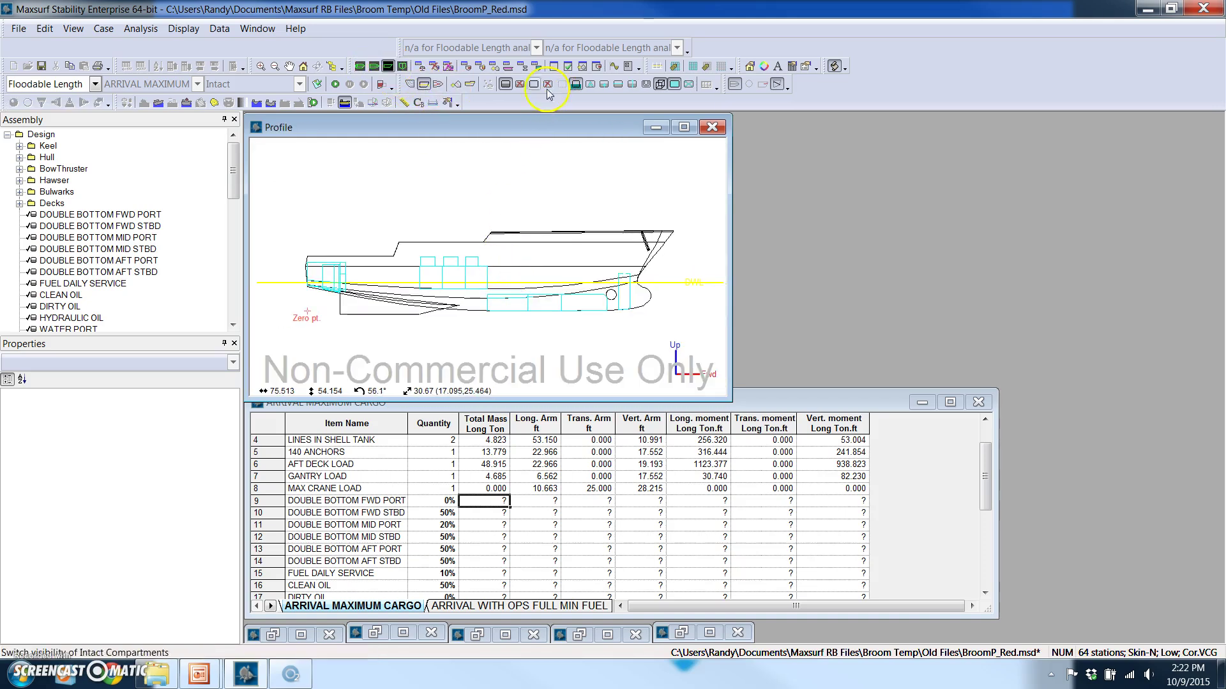
click(505, 83)
click(409, 85)
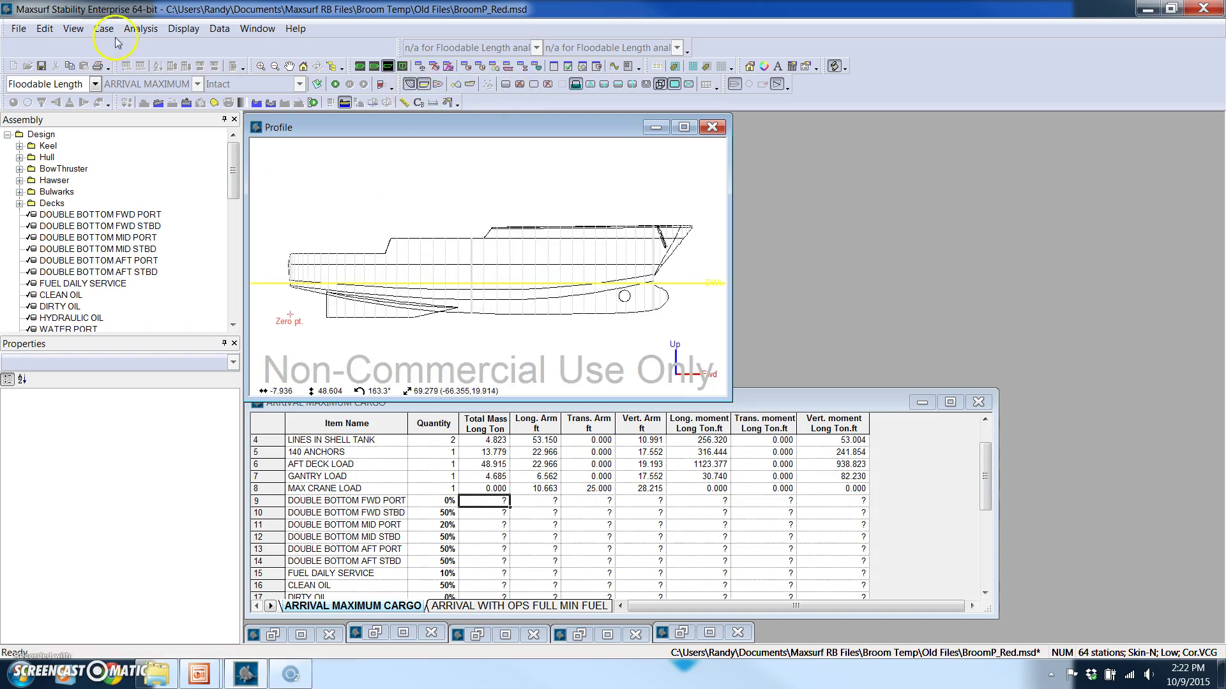
Accept free trim to the specified centre of gravity and bring up the 400 LT displacement range
click(137, 28)
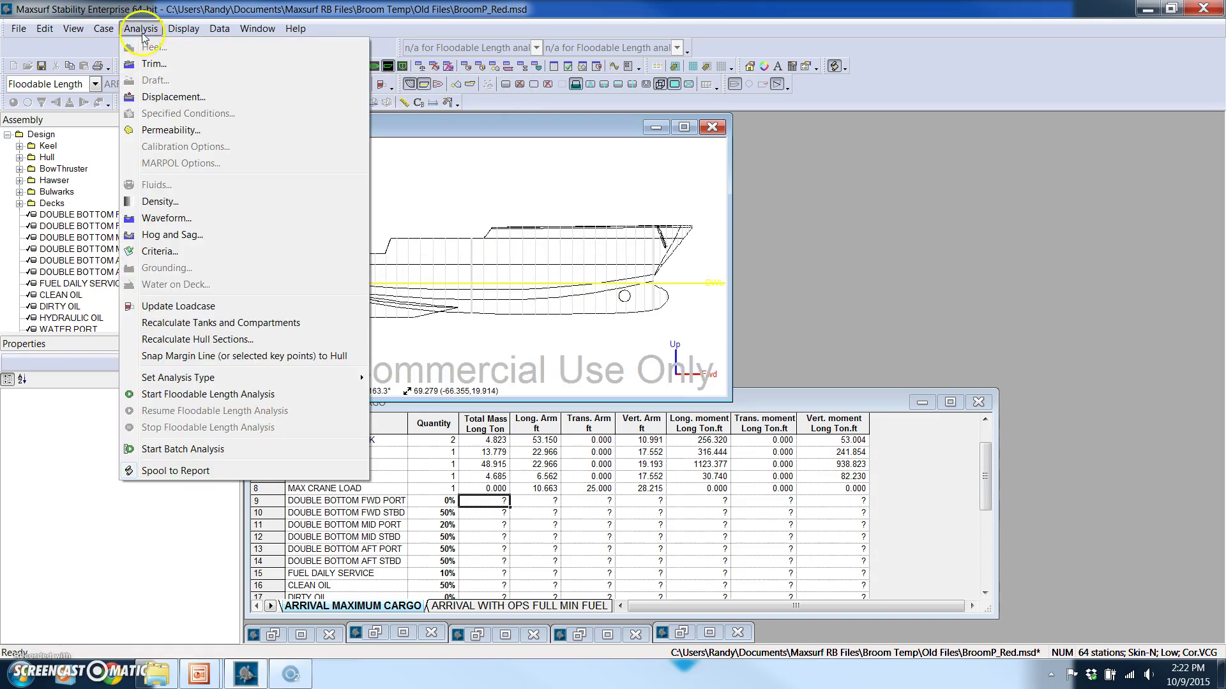
click(159, 63)
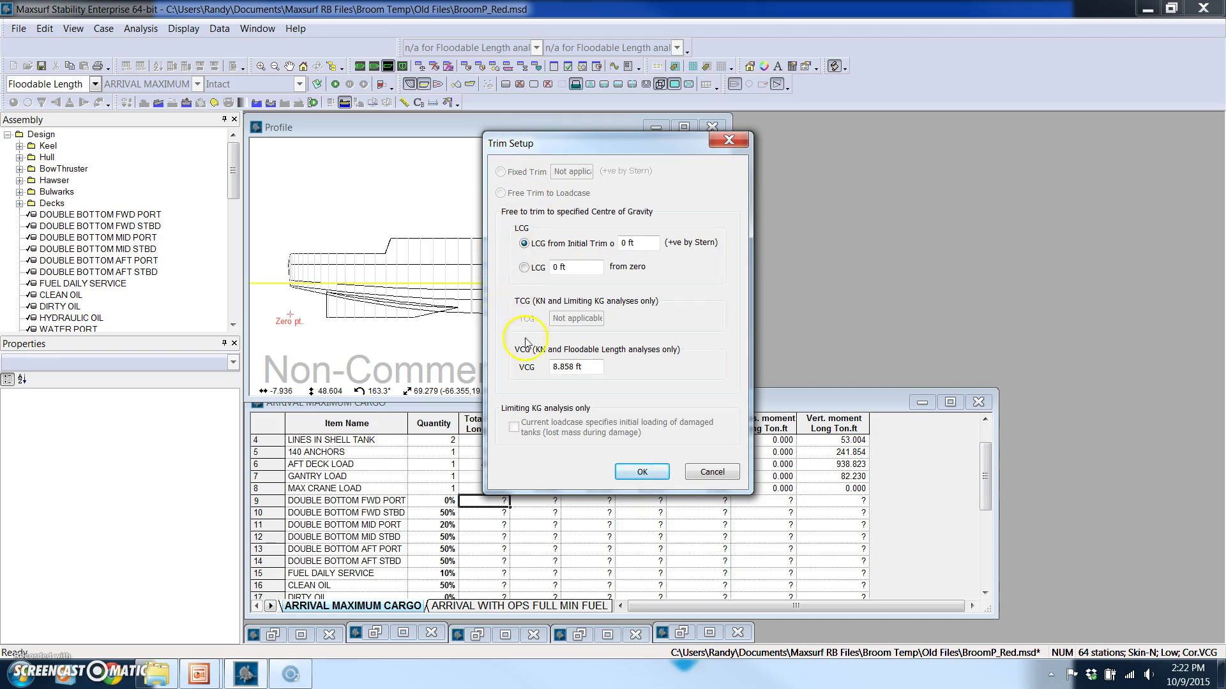
click(639, 473)
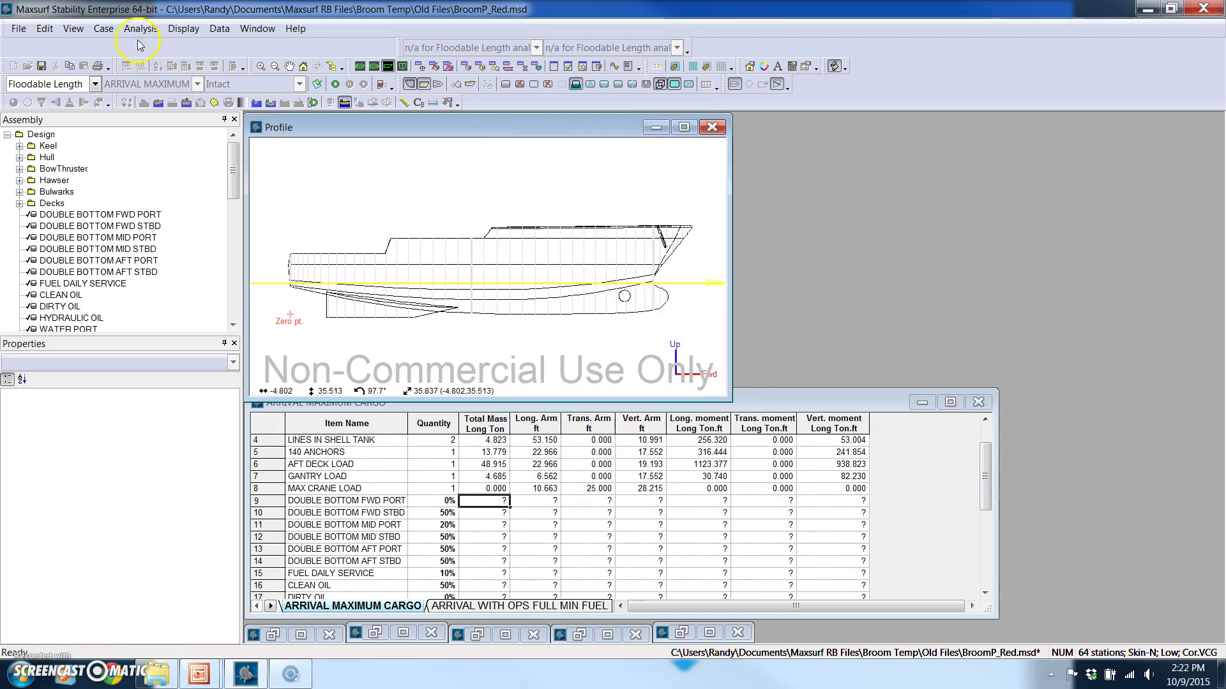
click(140, 29)
click(169, 95)
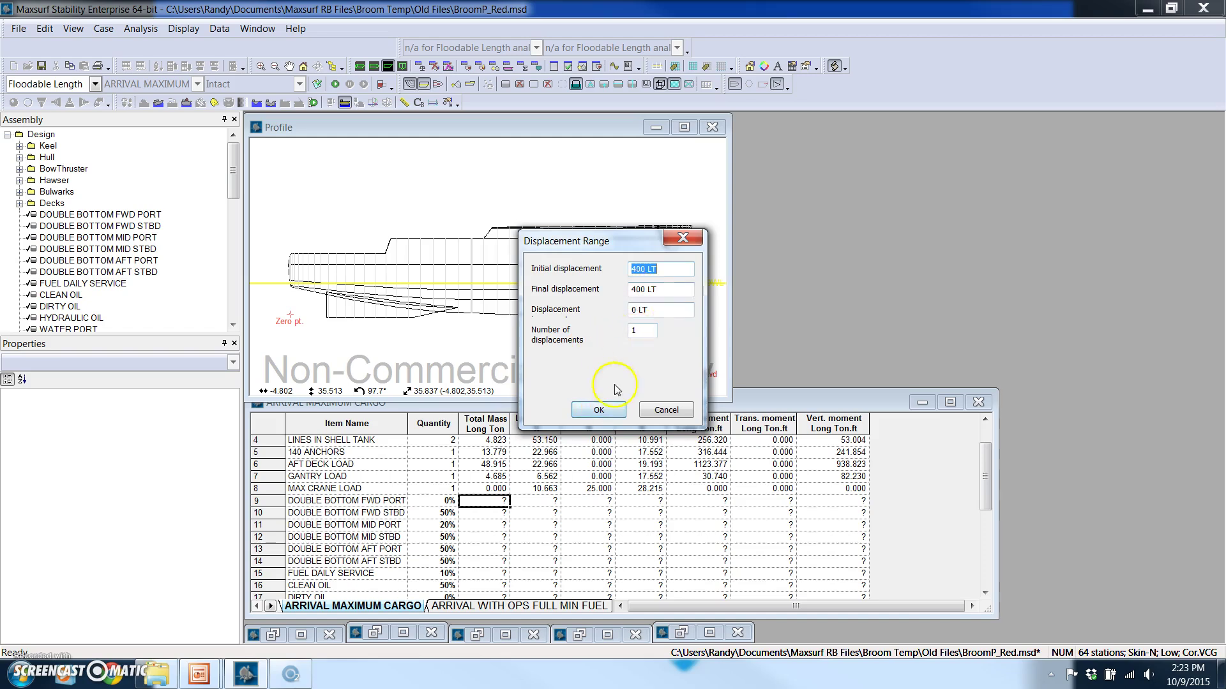
Confirm the 400 LT displacement and the 90% compartment permeability
click(612, 410)
click(140, 28)
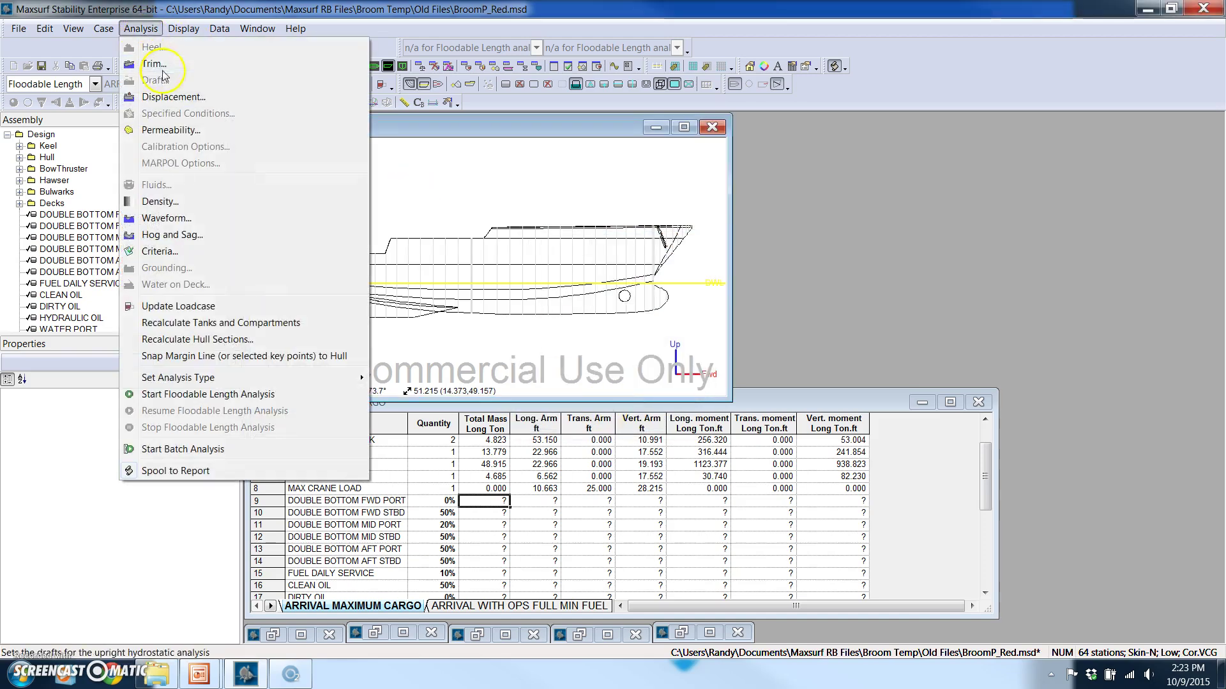
click(171, 130)
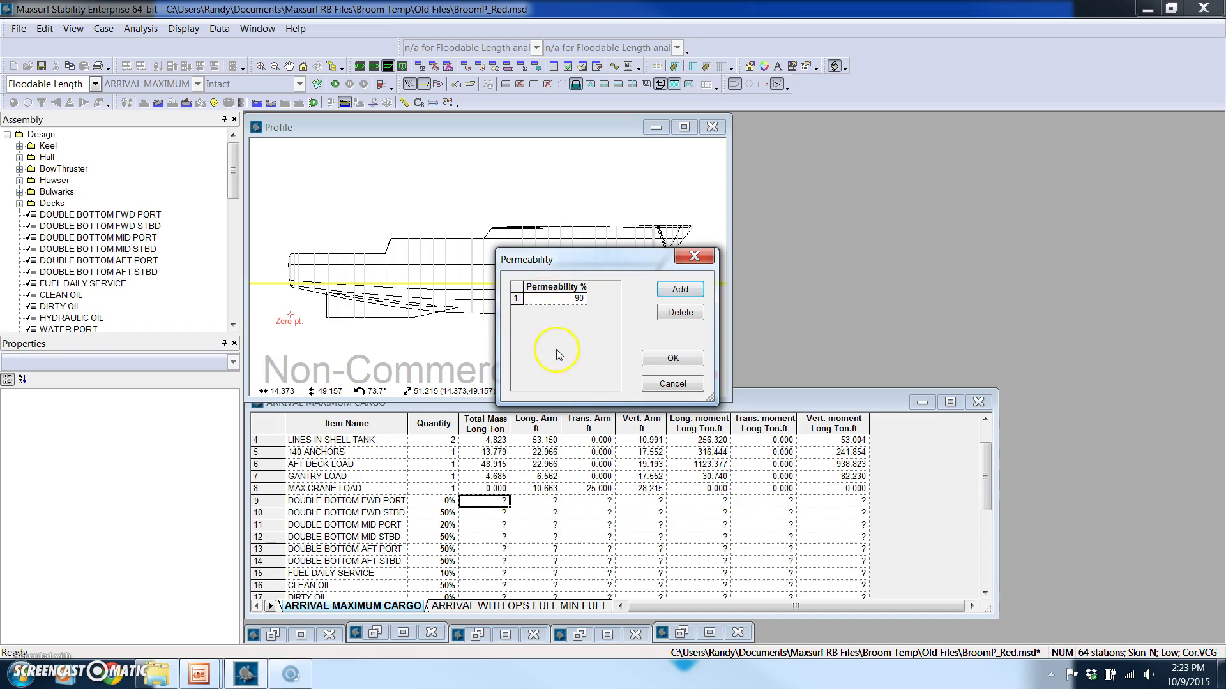
click(672, 358)
Accept the margin-line immersion floodable length criteria with 10° maximum trim
click(140, 28)
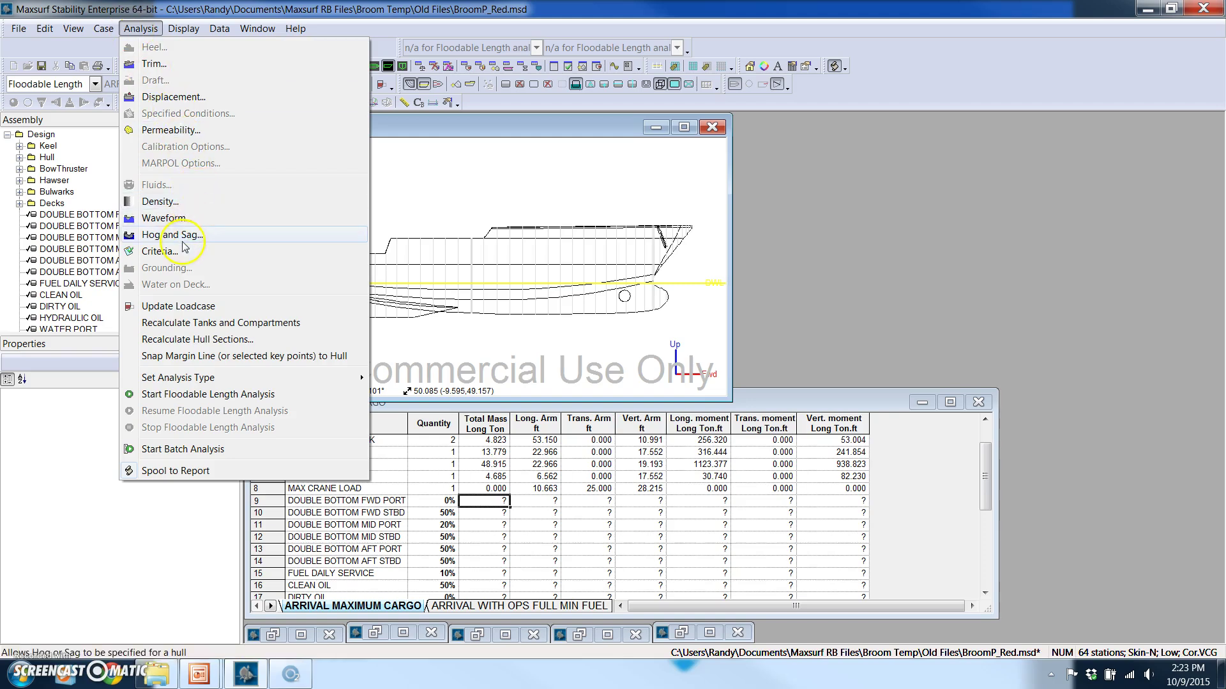
click(159, 252)
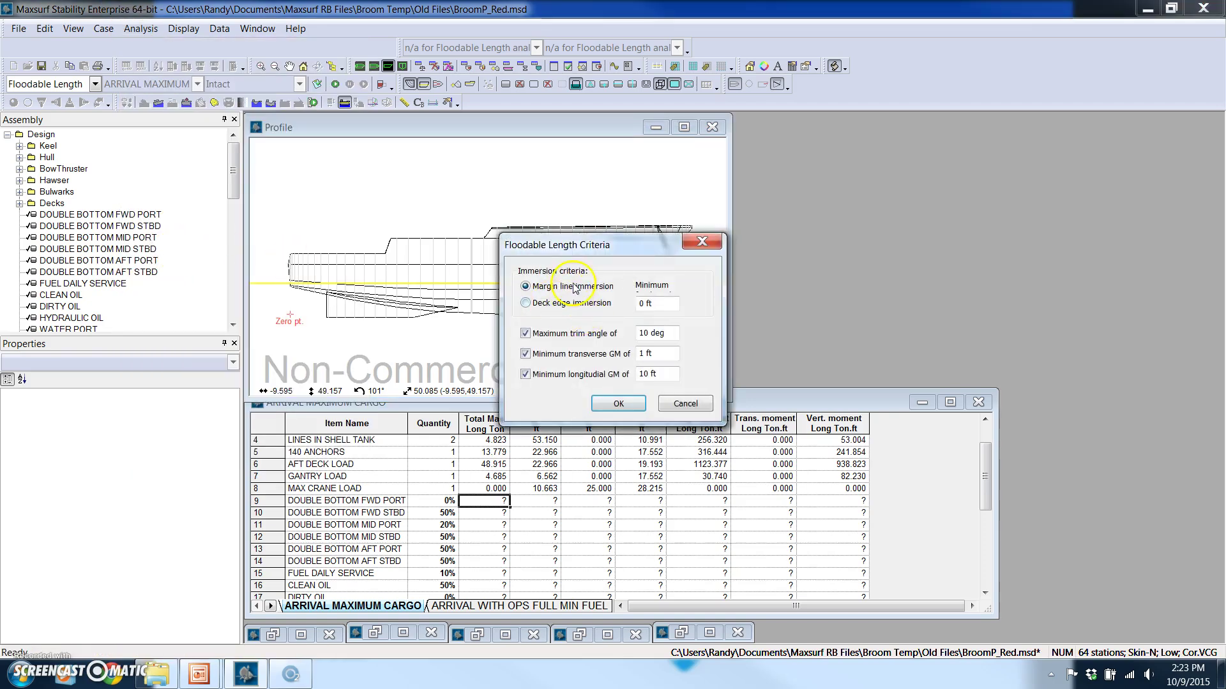
drag(561, 252, 555, 212)
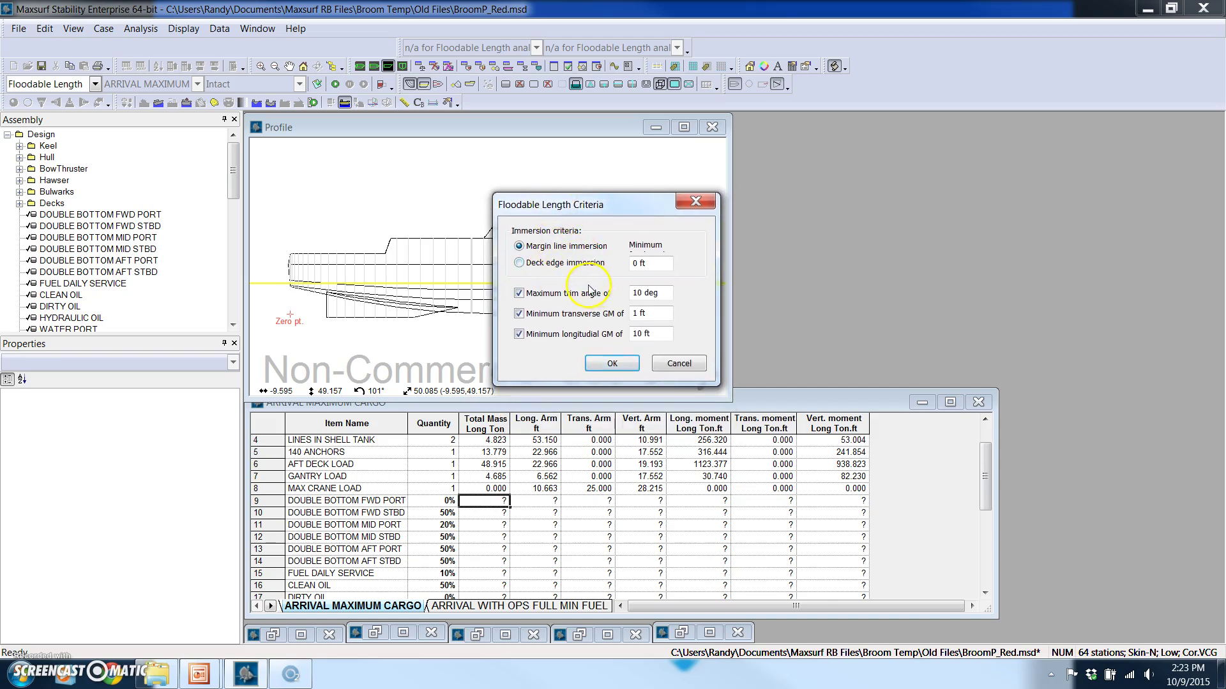
click(613, 364)
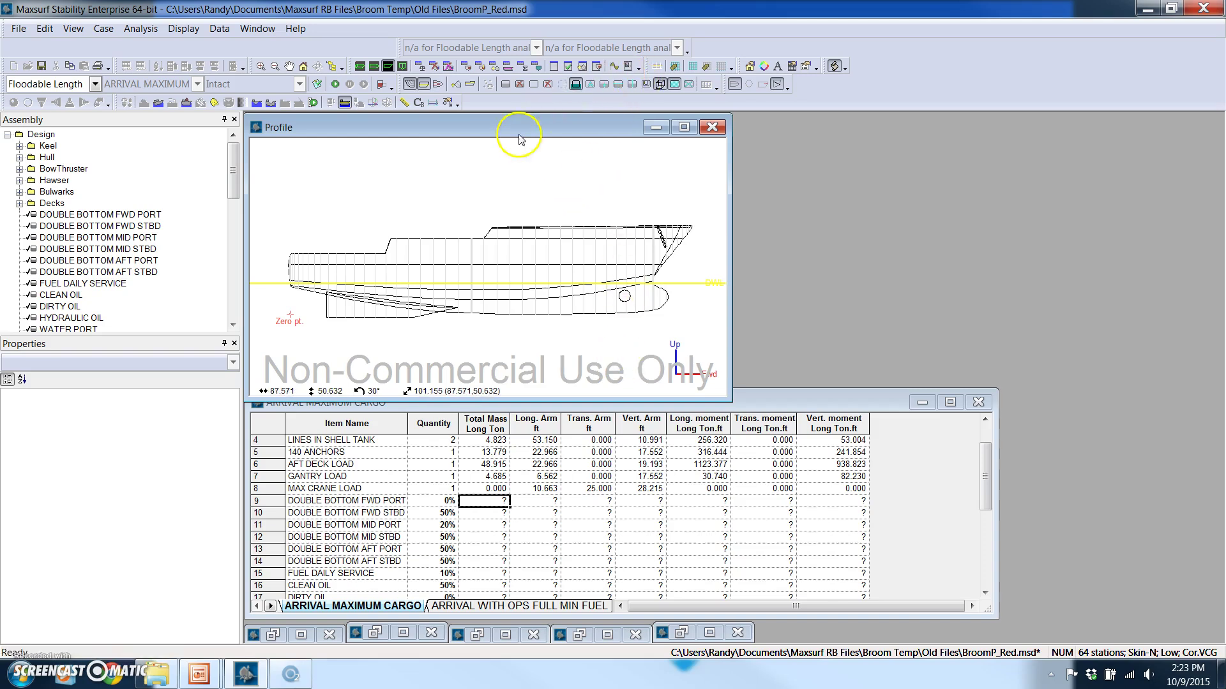
Run the floodable length analysis, review its widened 400 LT curve graph, then close it
click(334, 84)
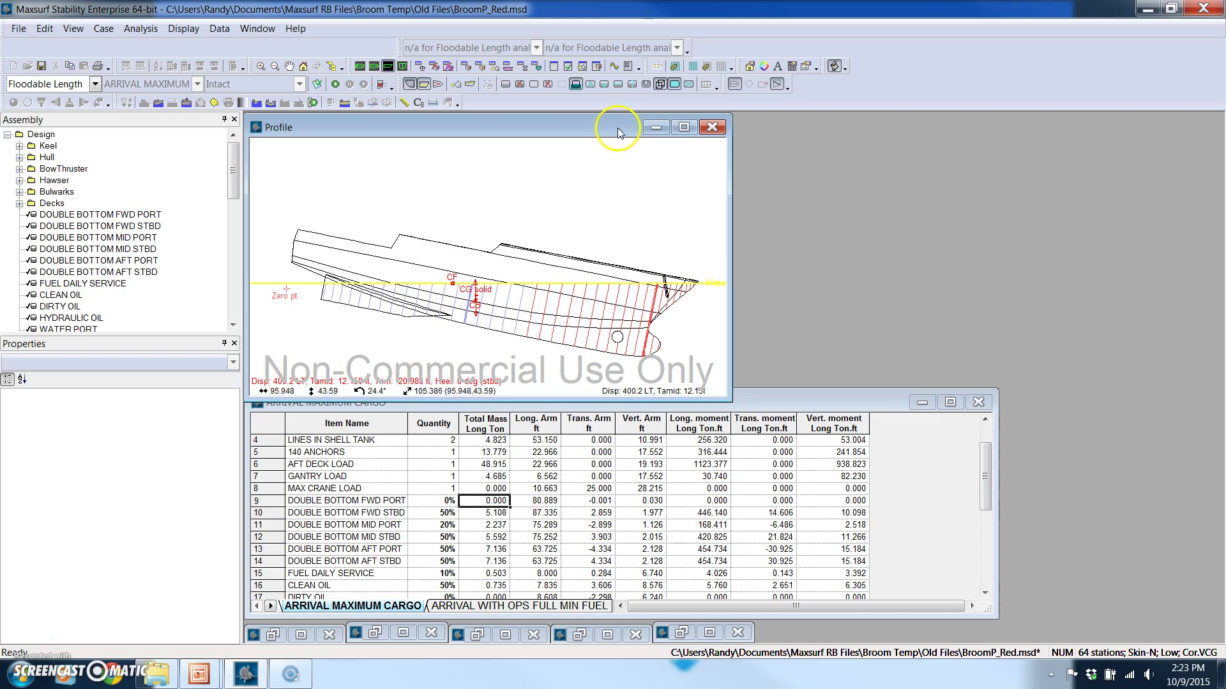
click(614, 67)
drag(764, 220, 310, 236)
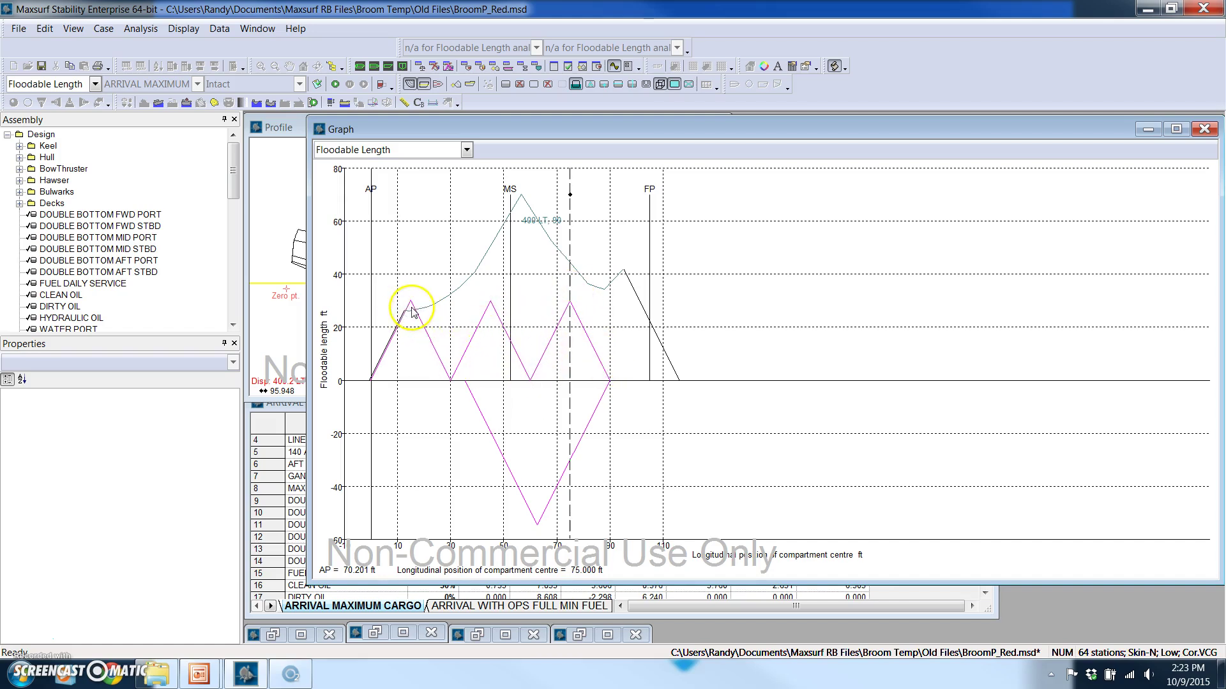
click(1203, 130)
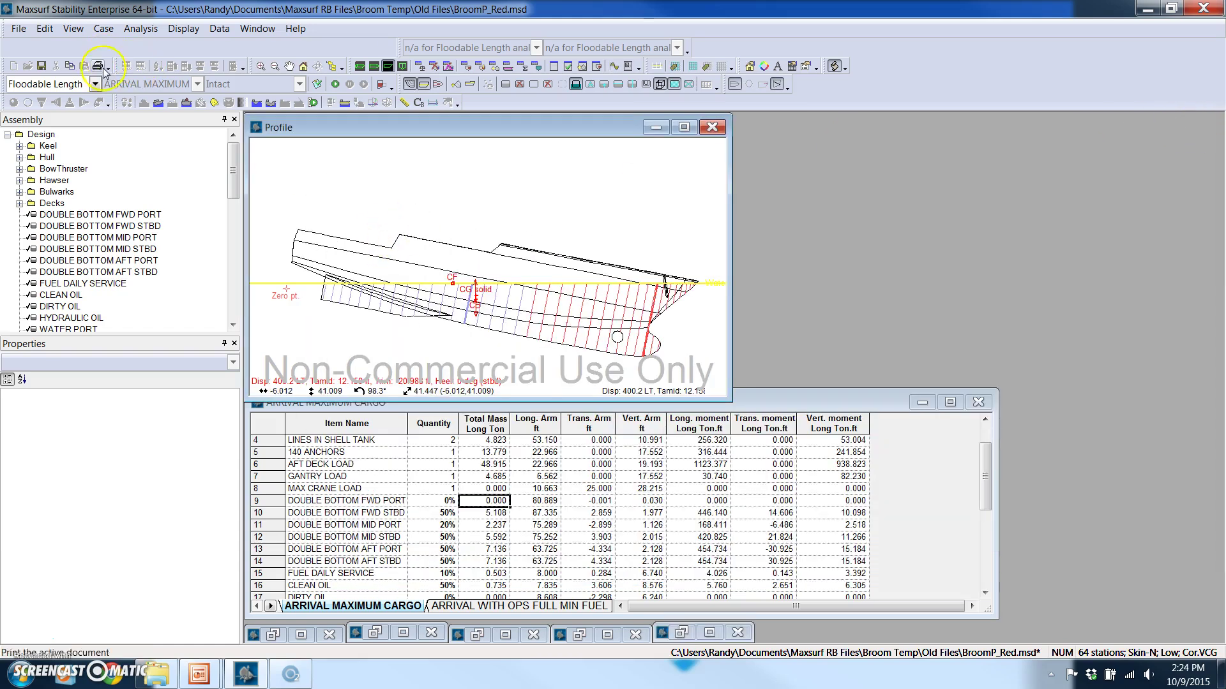
Switch the analysis type to Longitudinal Strength
click(95, 85)
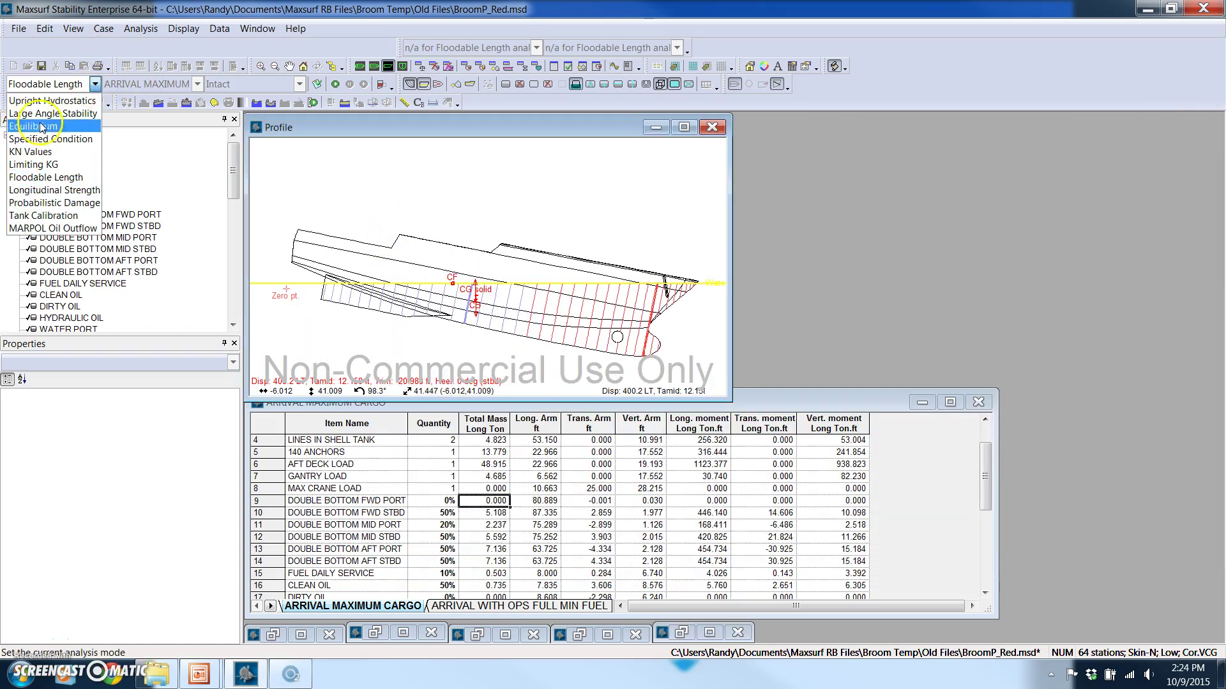
click(45, 190)
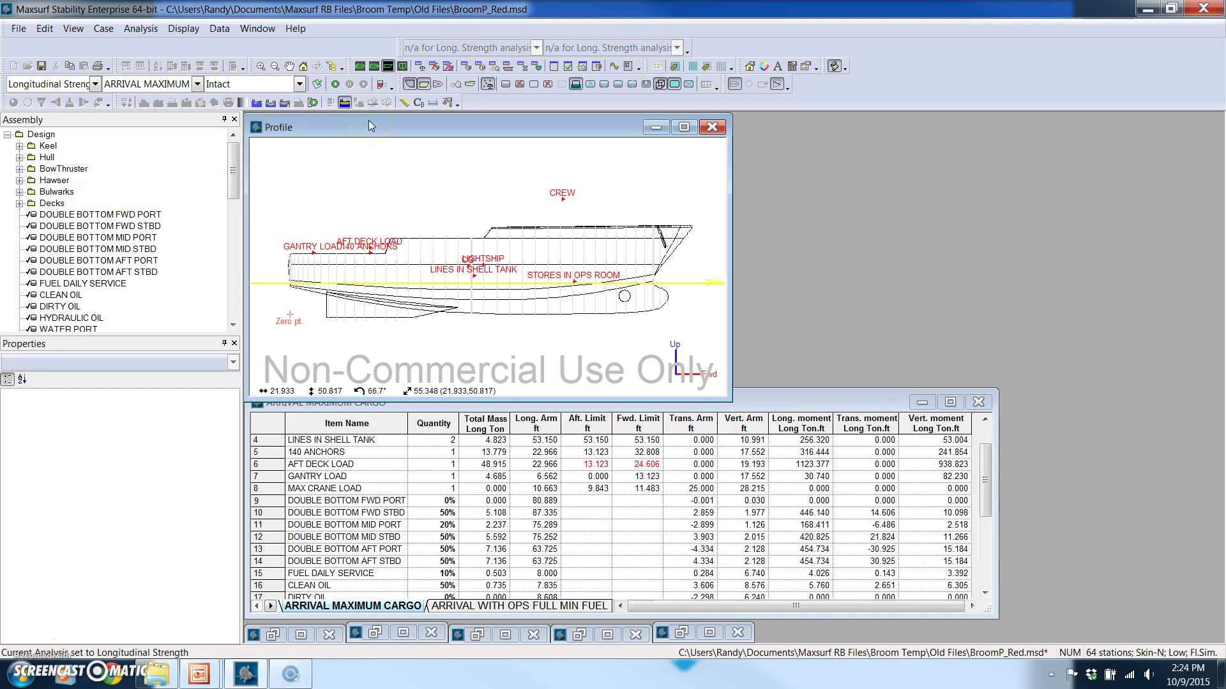
click(491, 209)
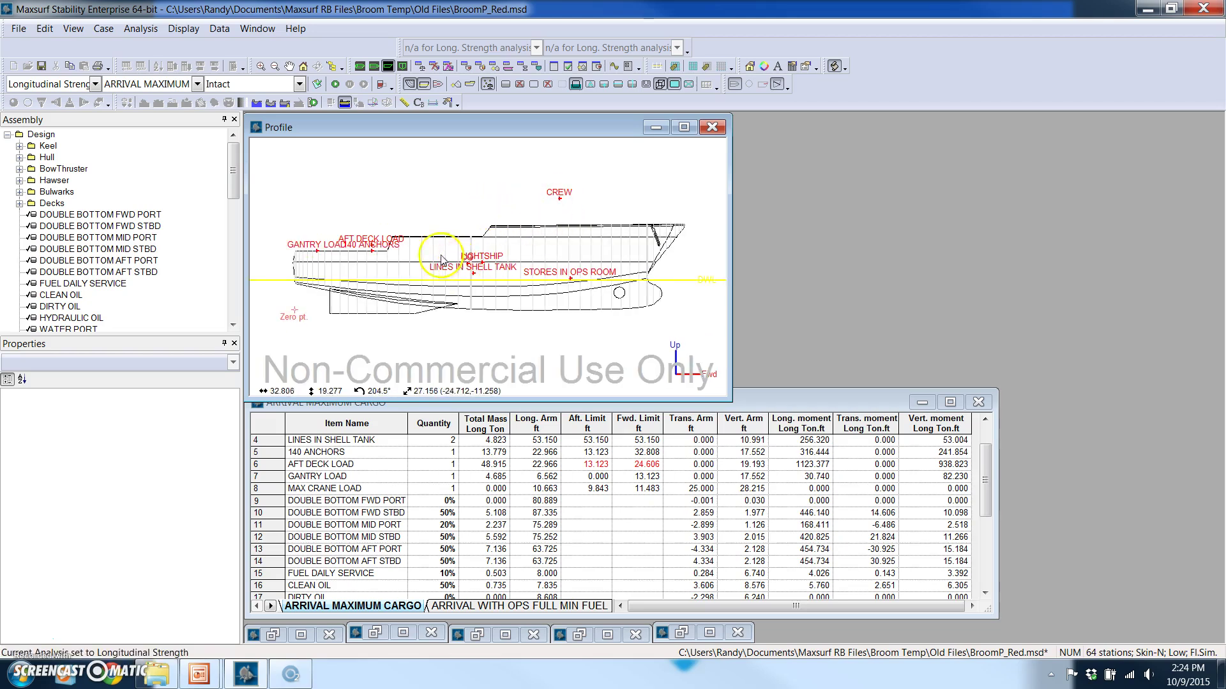
View the loaded hull in Plan and Body Plan views, then return to Profile
click(357, 102)
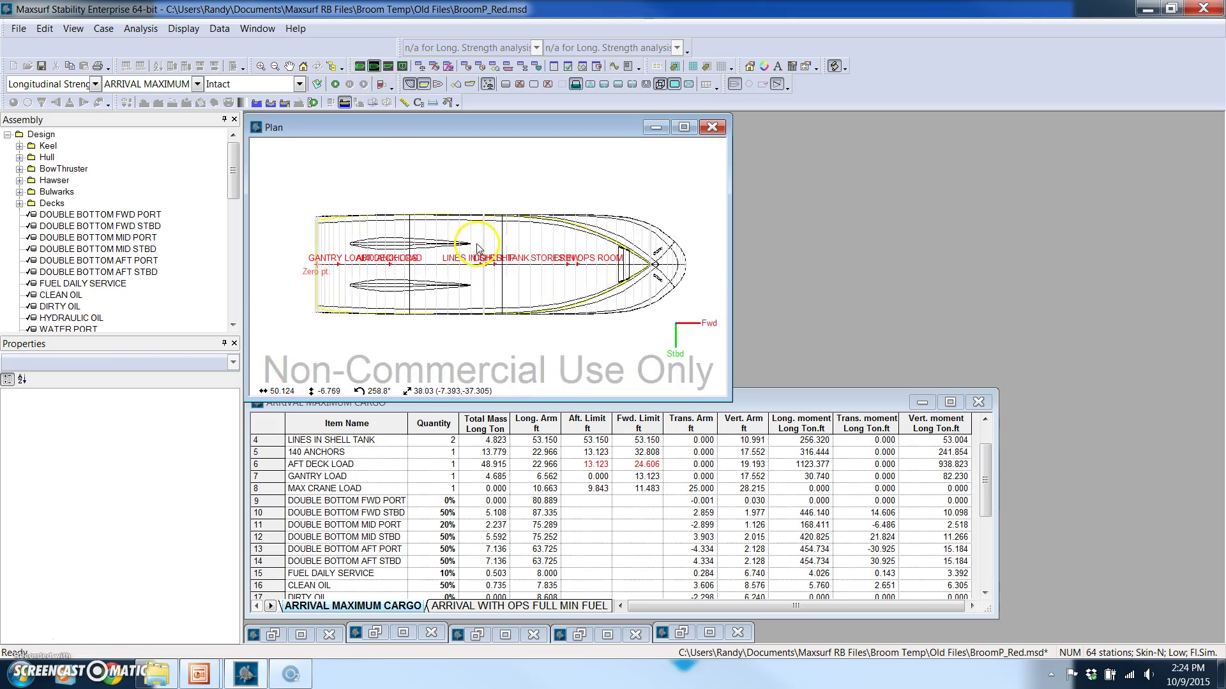
click(403, 67)
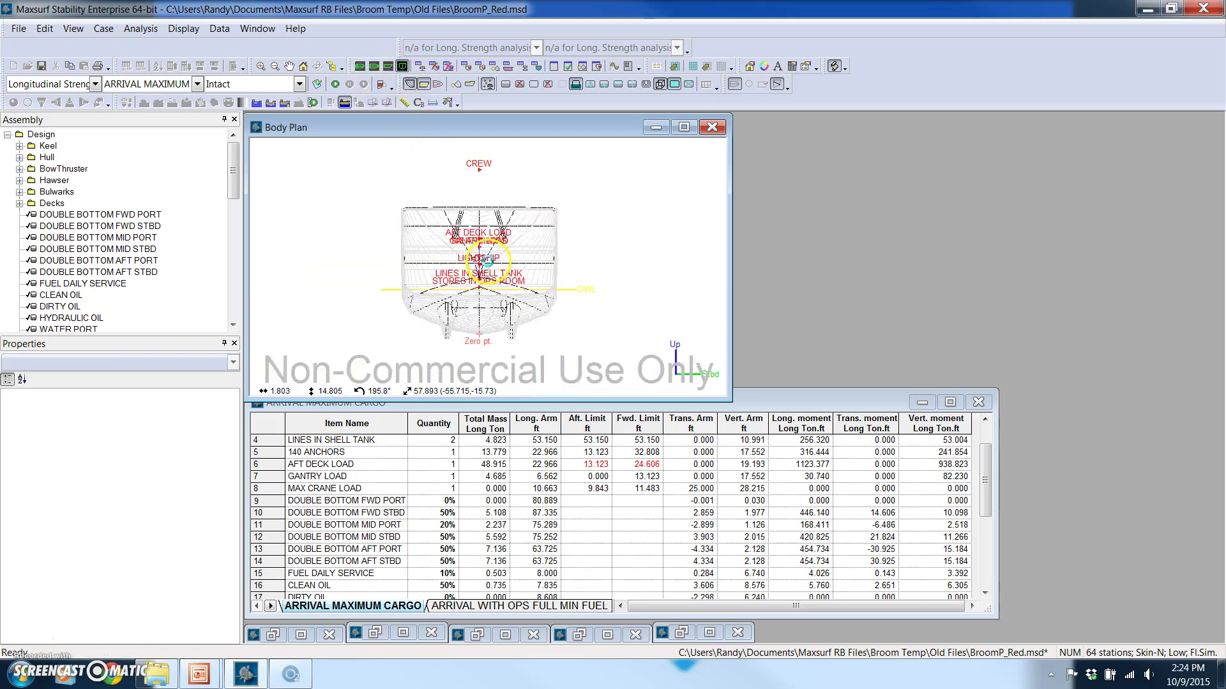
scroll(487, 260, up, 1)
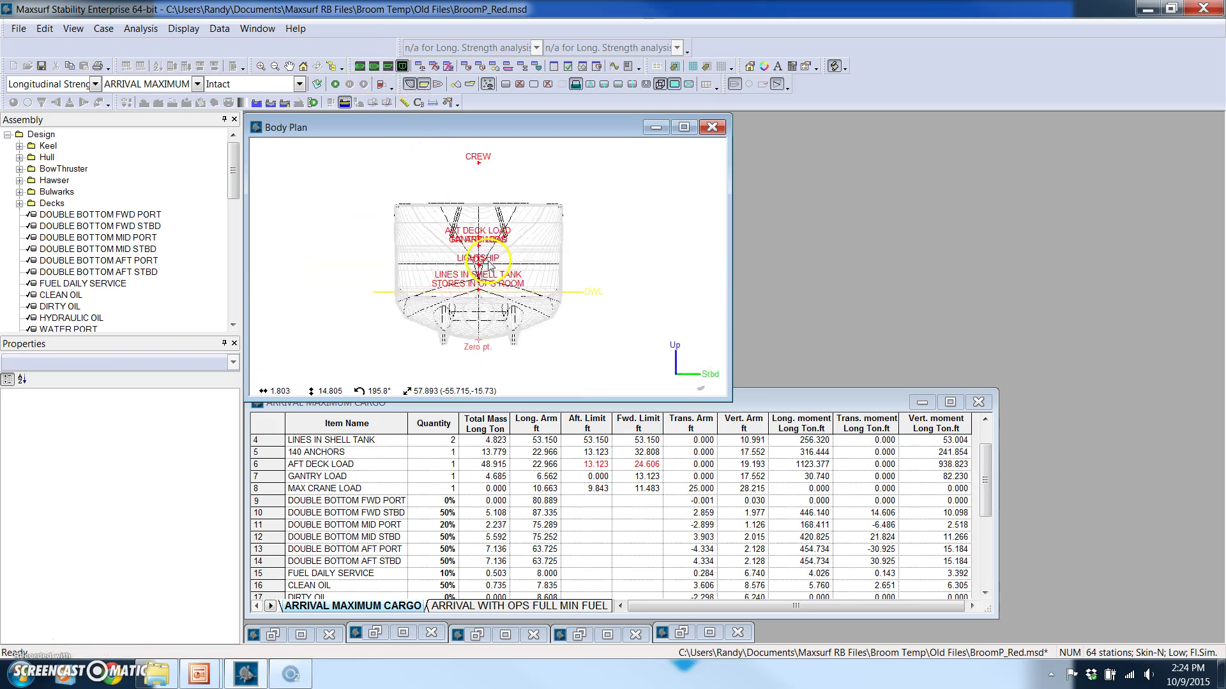
click(388, 67)
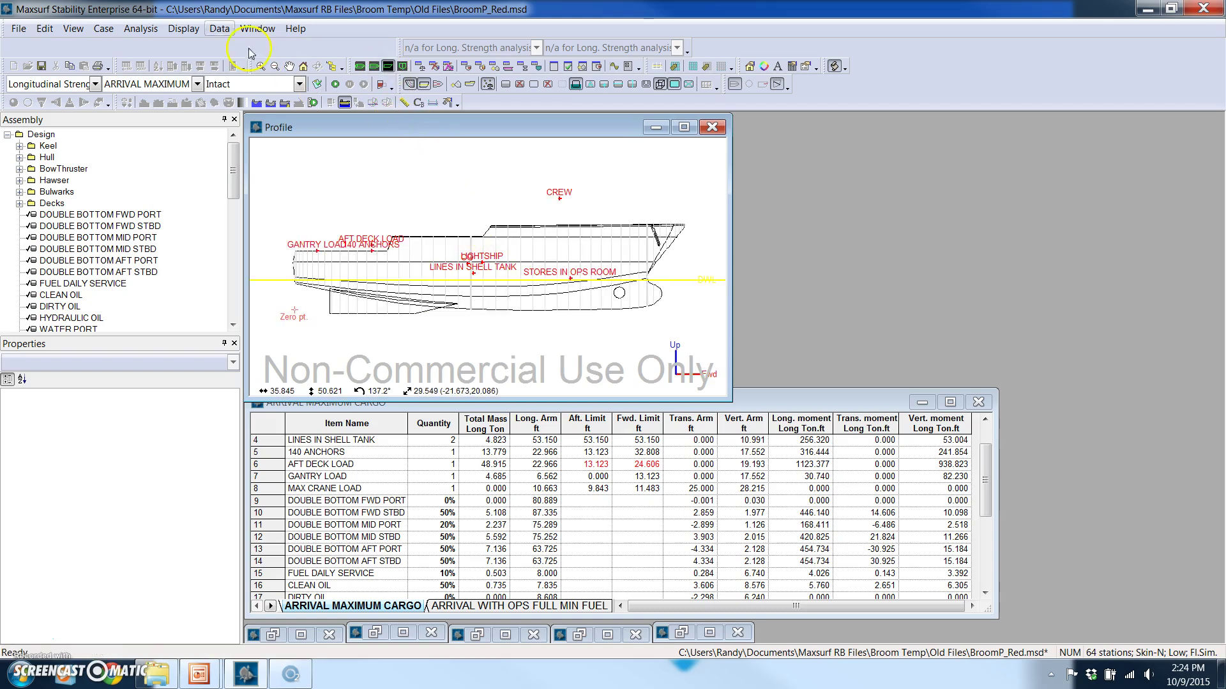
Set the analysis waveform to Flat in the Waveform dialog and confirm
click(143, 29)
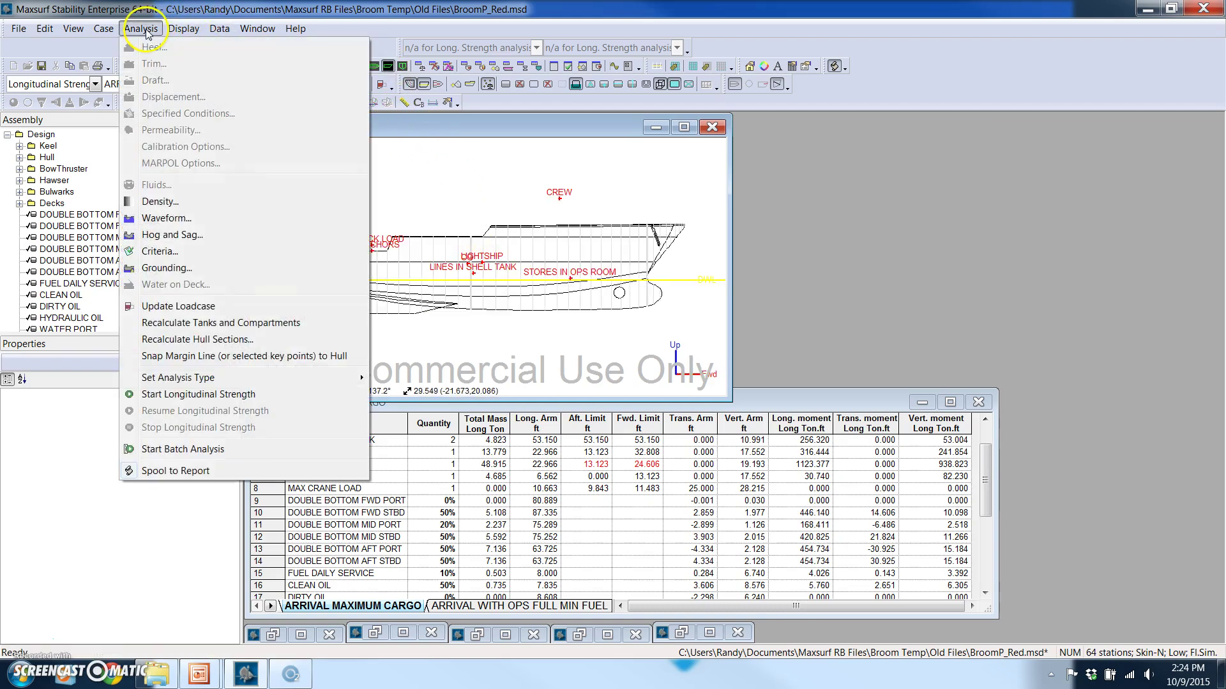
click(167, 218)
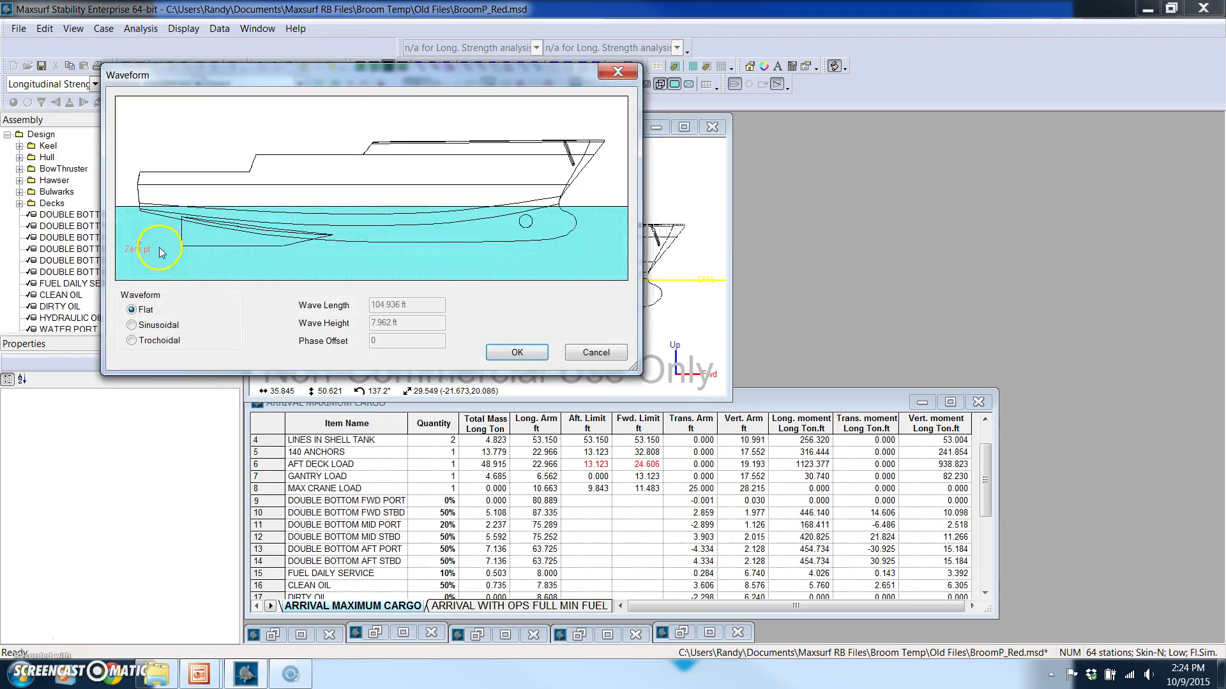
click(131, 310)
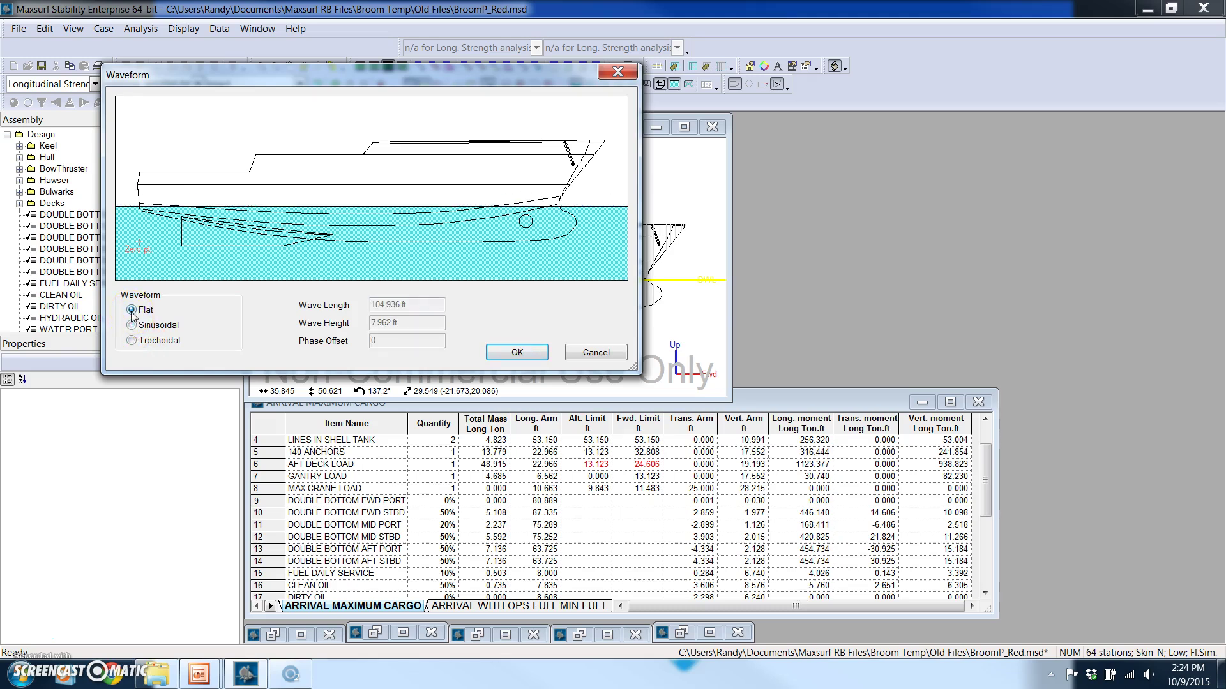
click(518, 353)
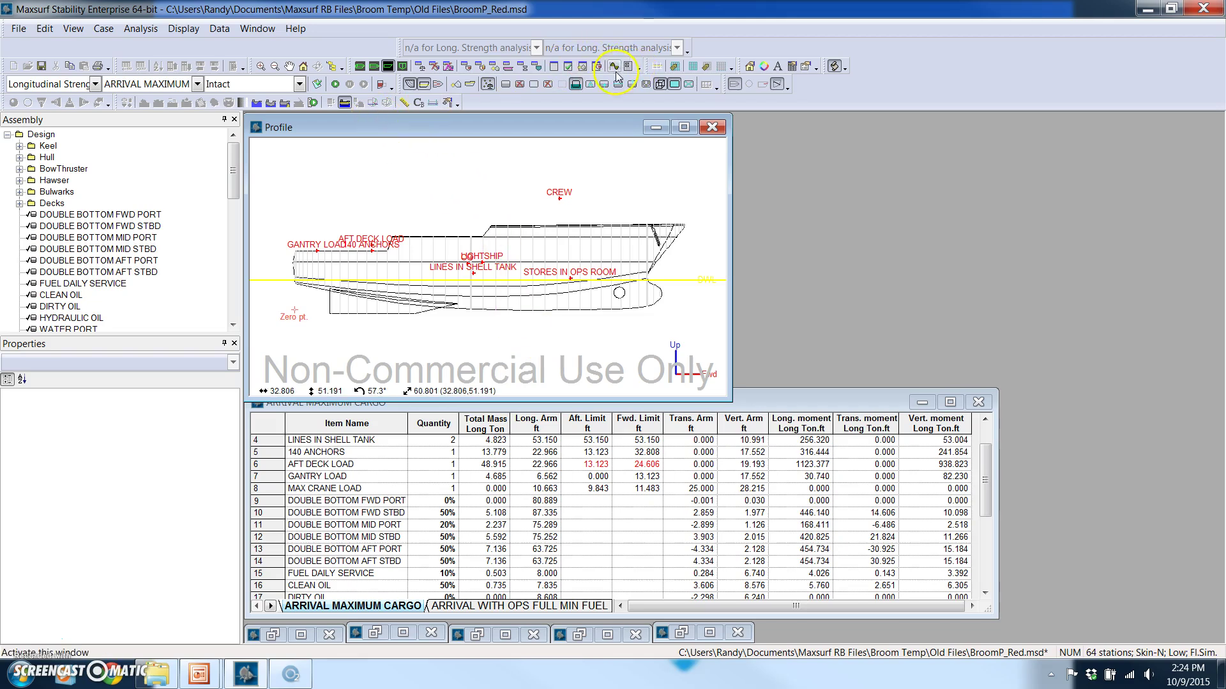
Run the longitudinal strength analysis and read the graph: 82.141 LT shear, 1319.135 LT.ft moment
click(335, 83)
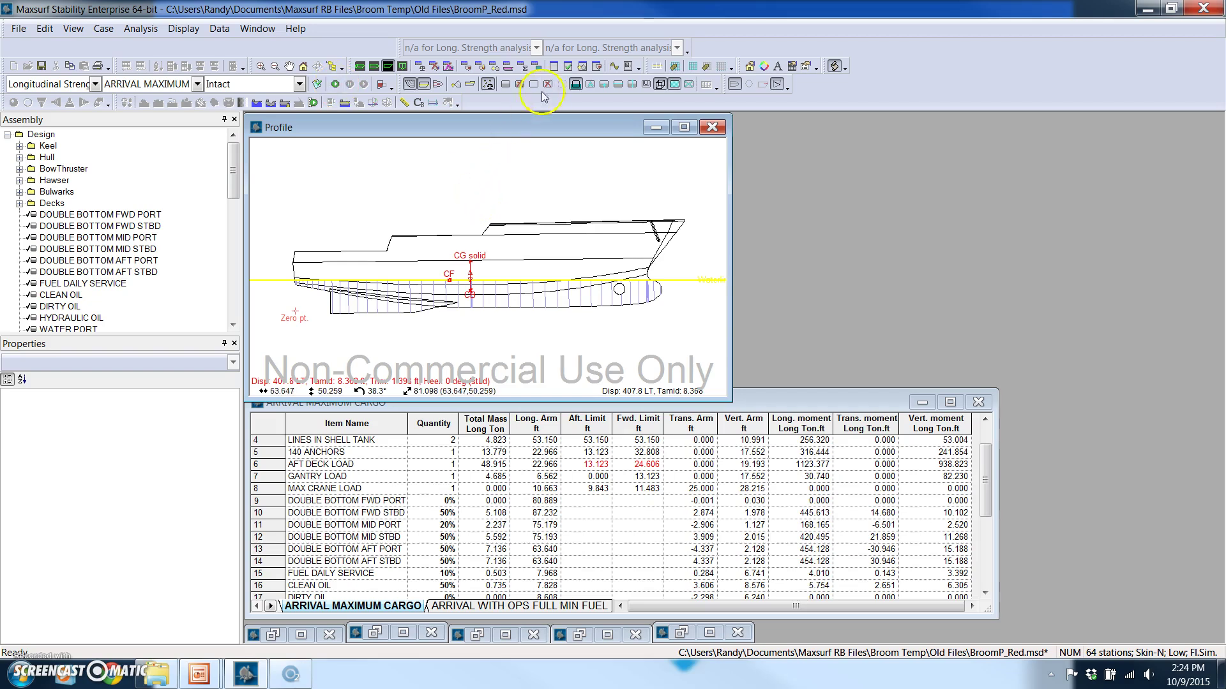
click(615, 67)
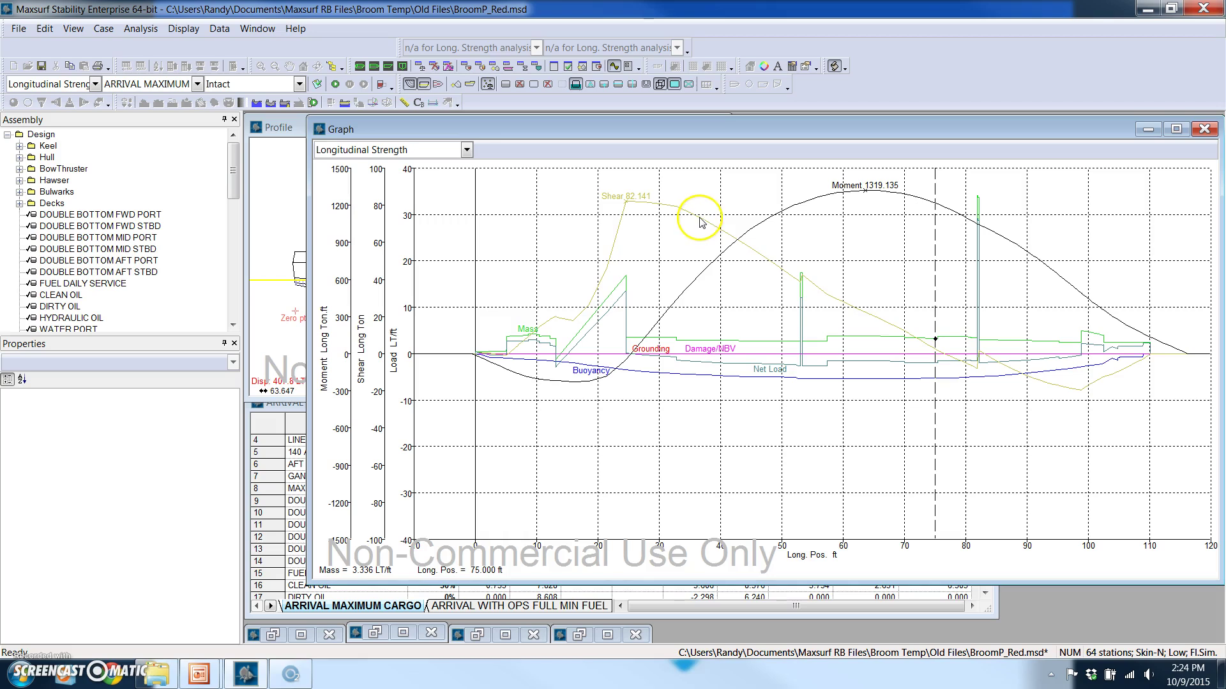
drag(945, 377, 707, 391)
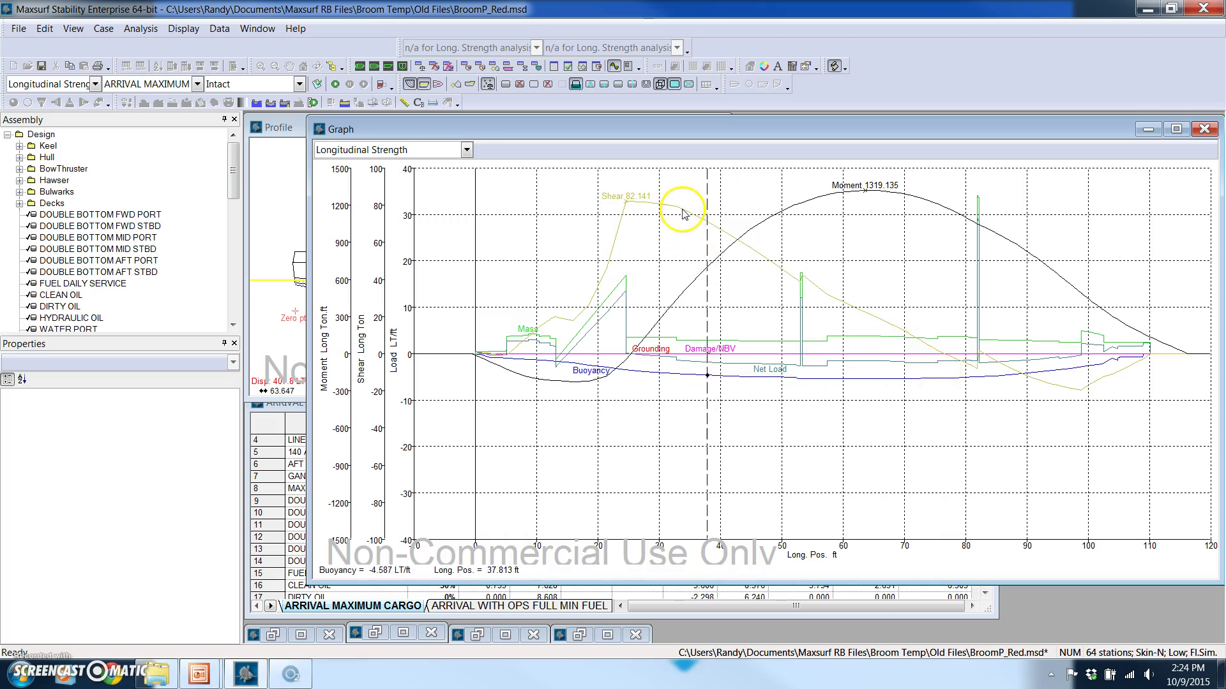
mouse_move(706, 241)
mouse_down()
mouse_move(684, 241)
mouse_move(695, 251)
mouse_up()
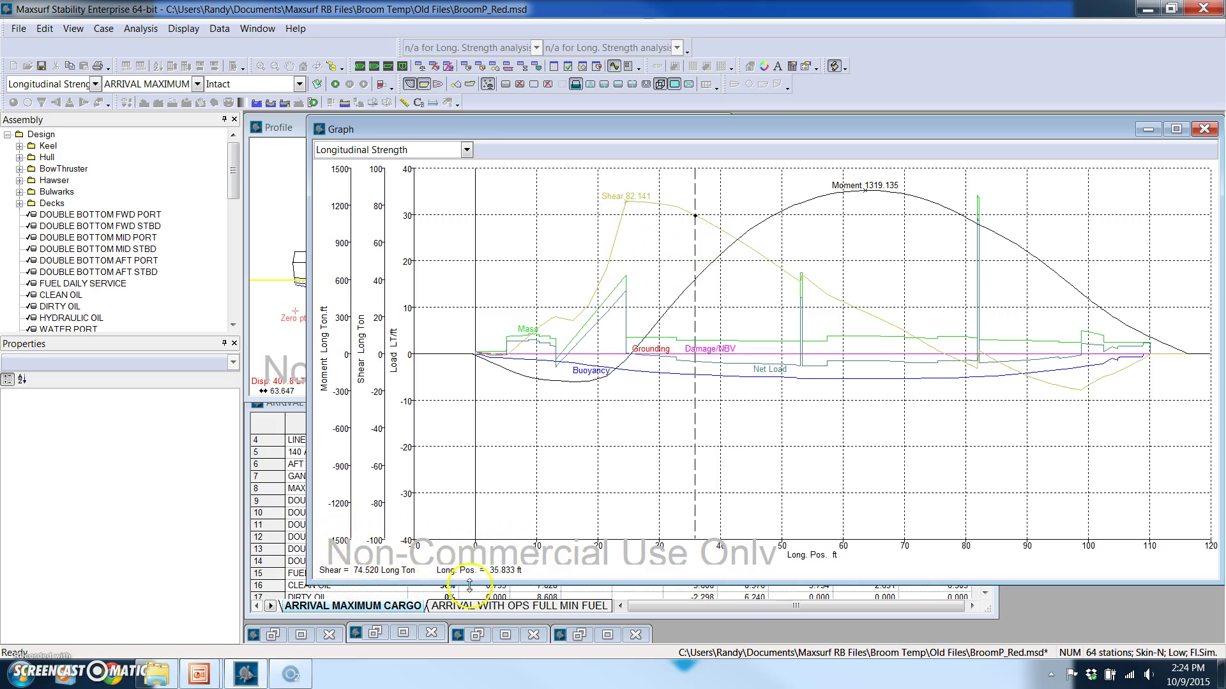
click(1203, 130)
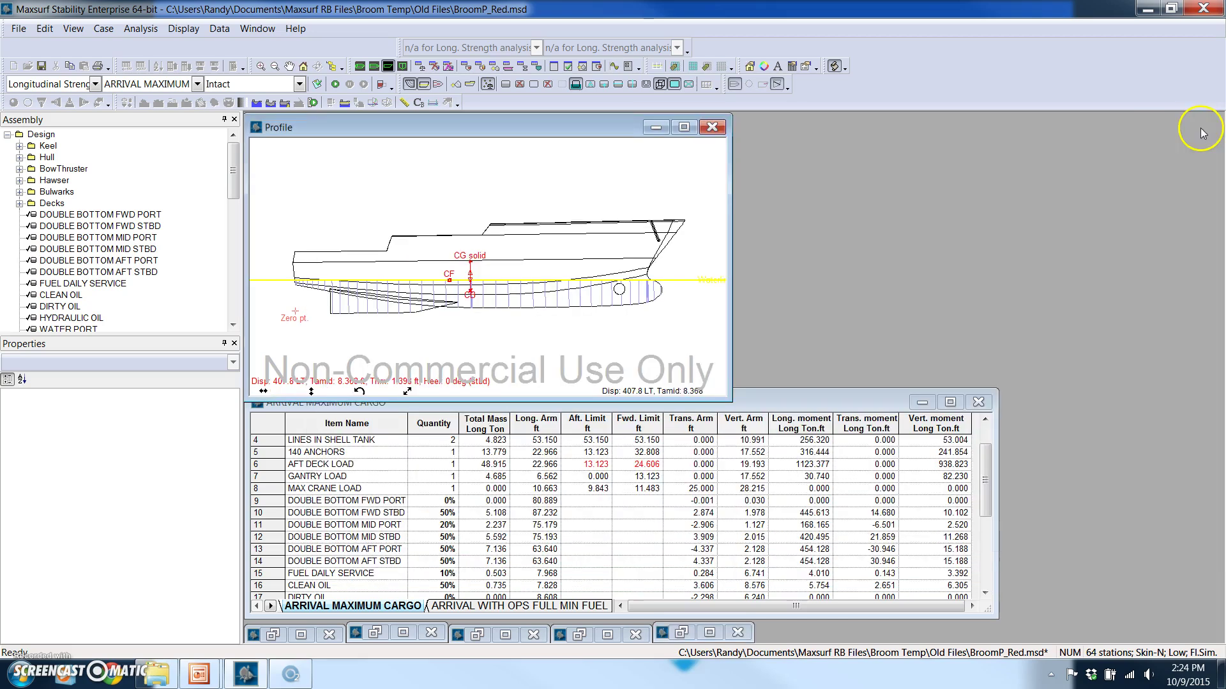
click(144, 32)
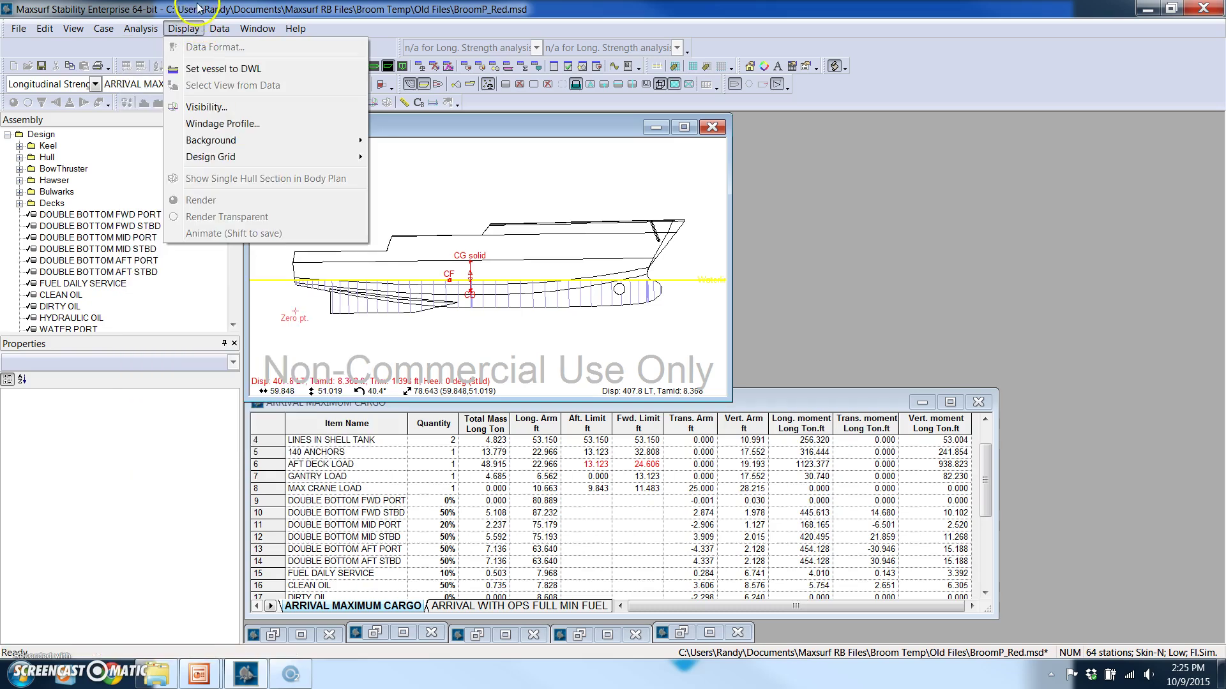
click(183, 28)
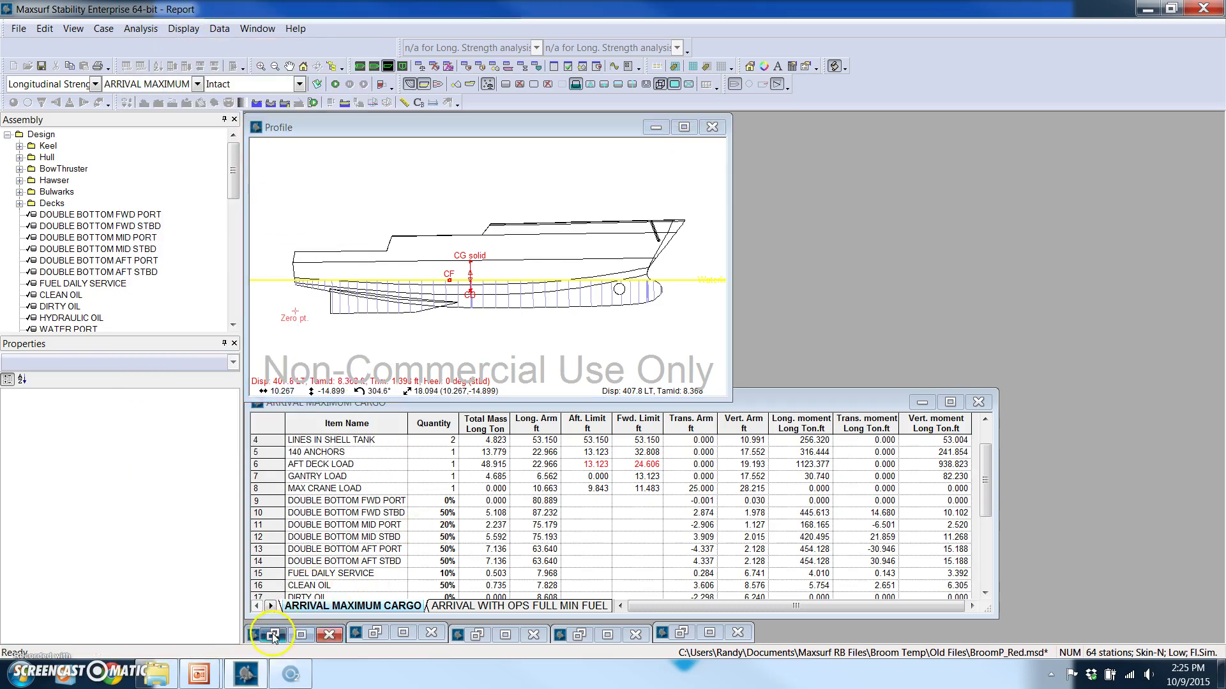
click(273, 634)
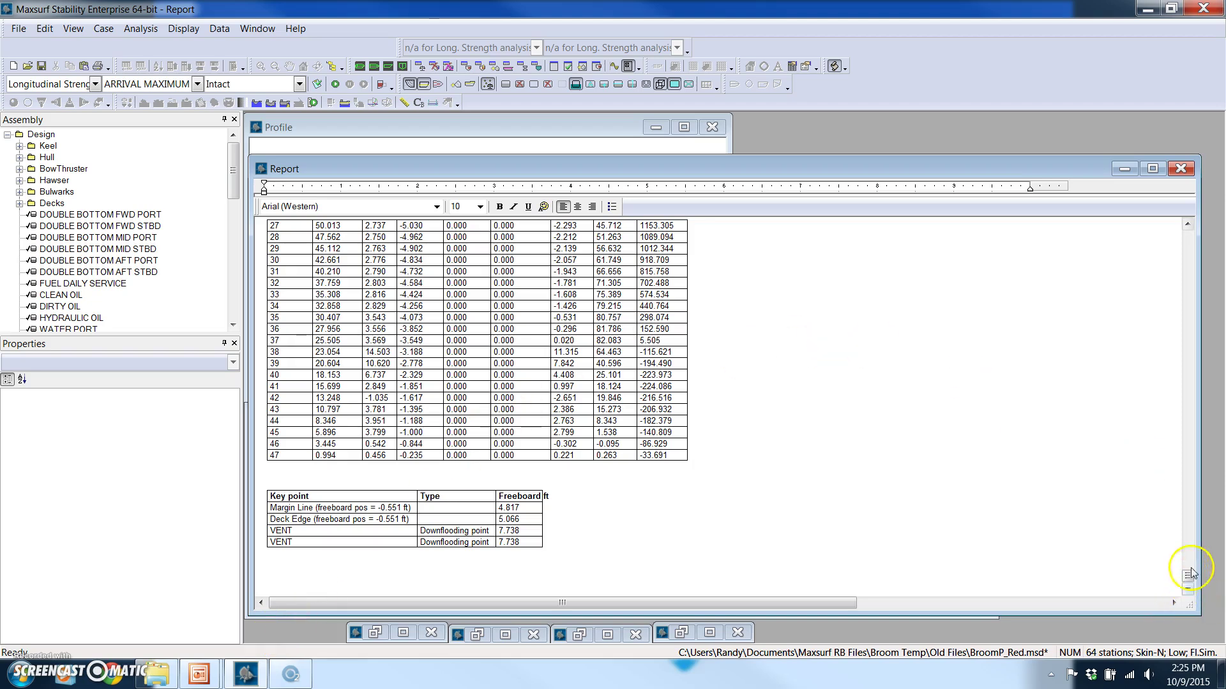
click(1152, 169)
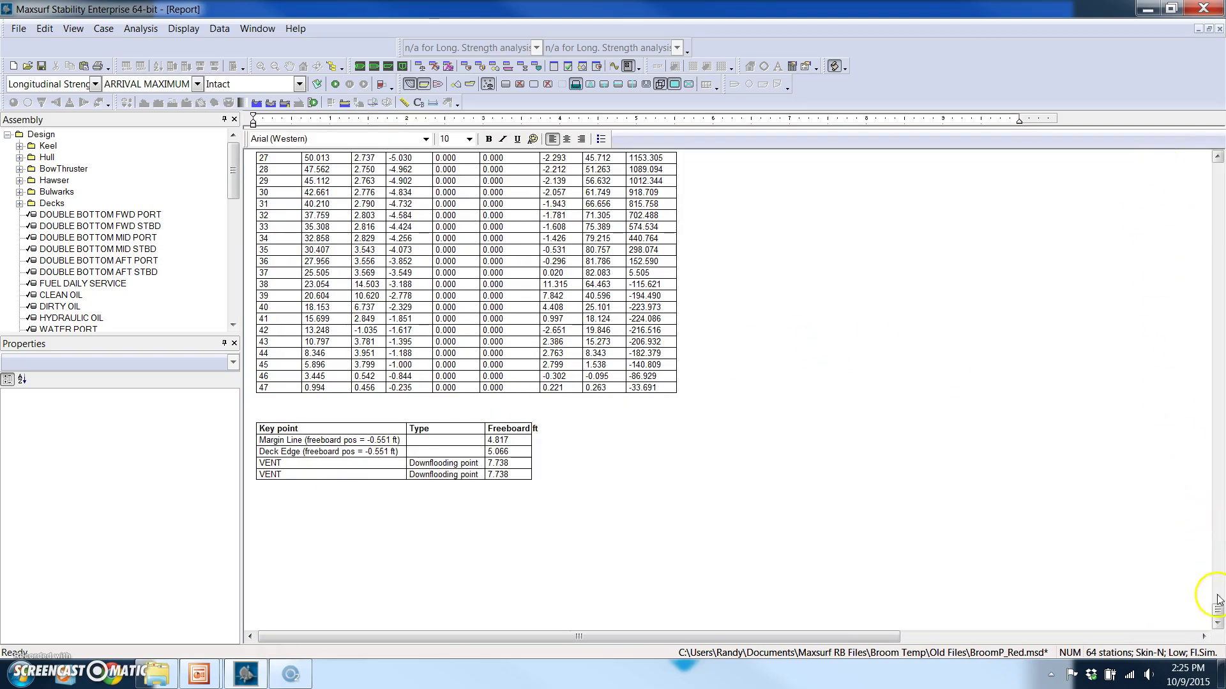
drag(1217, 609, 1205, 222)
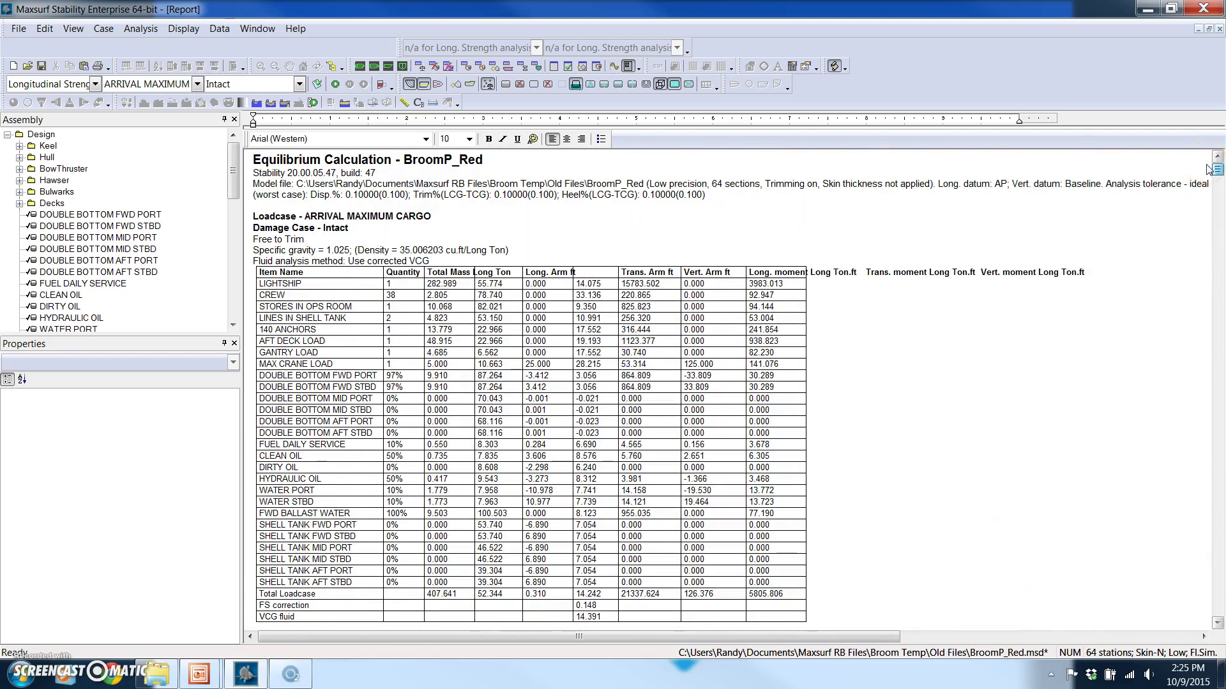
mouse_move(1208, 169)
mouse_down()
mouse_move(1218, 428)
mouse_move(1218, 168)
mouse_up()
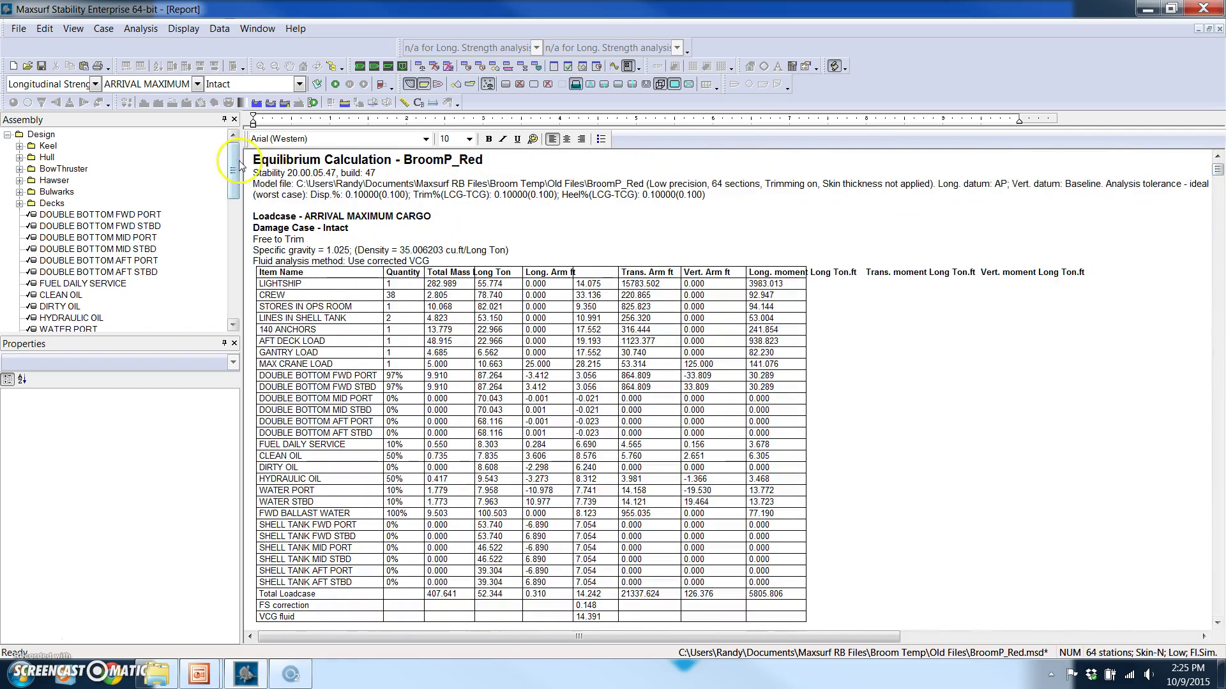
click(19, 29)
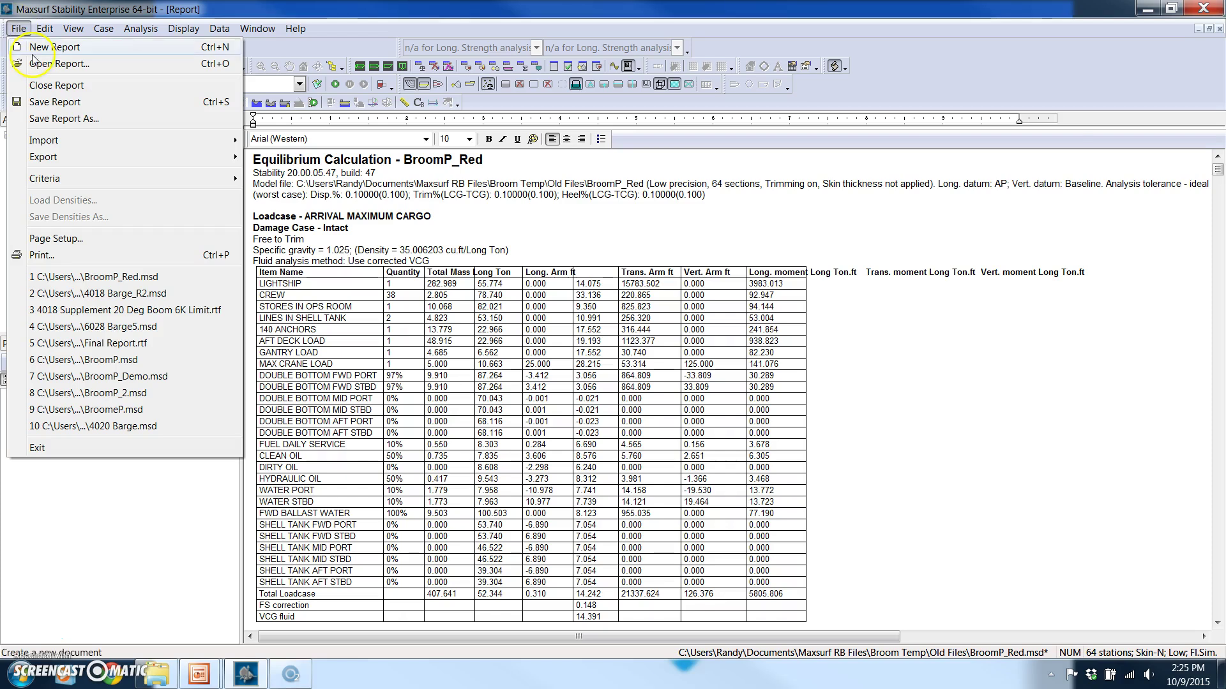
click(24, 29)
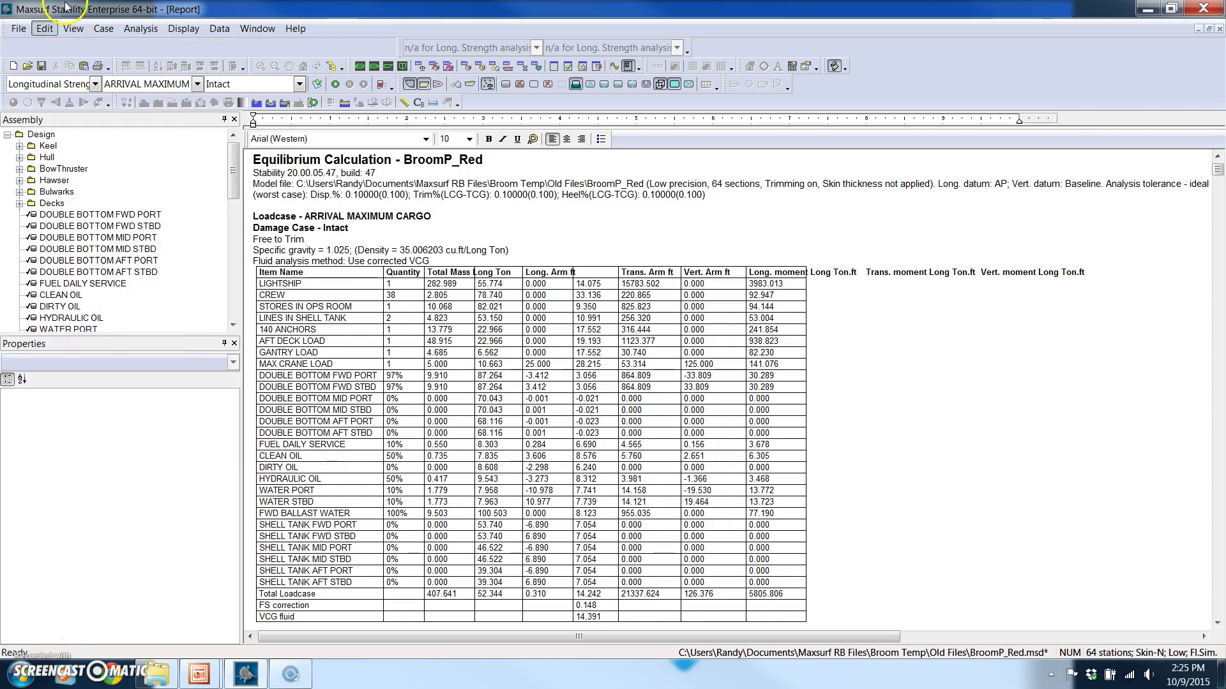
click(1220, 29)
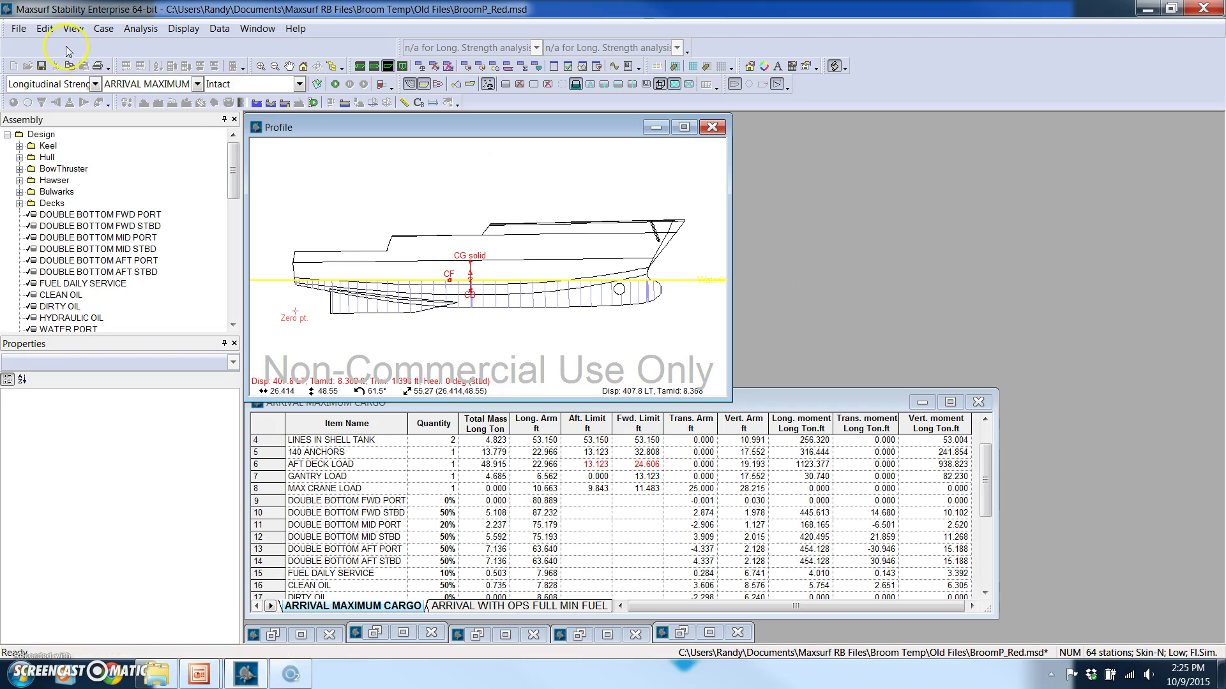
click(96, 86)
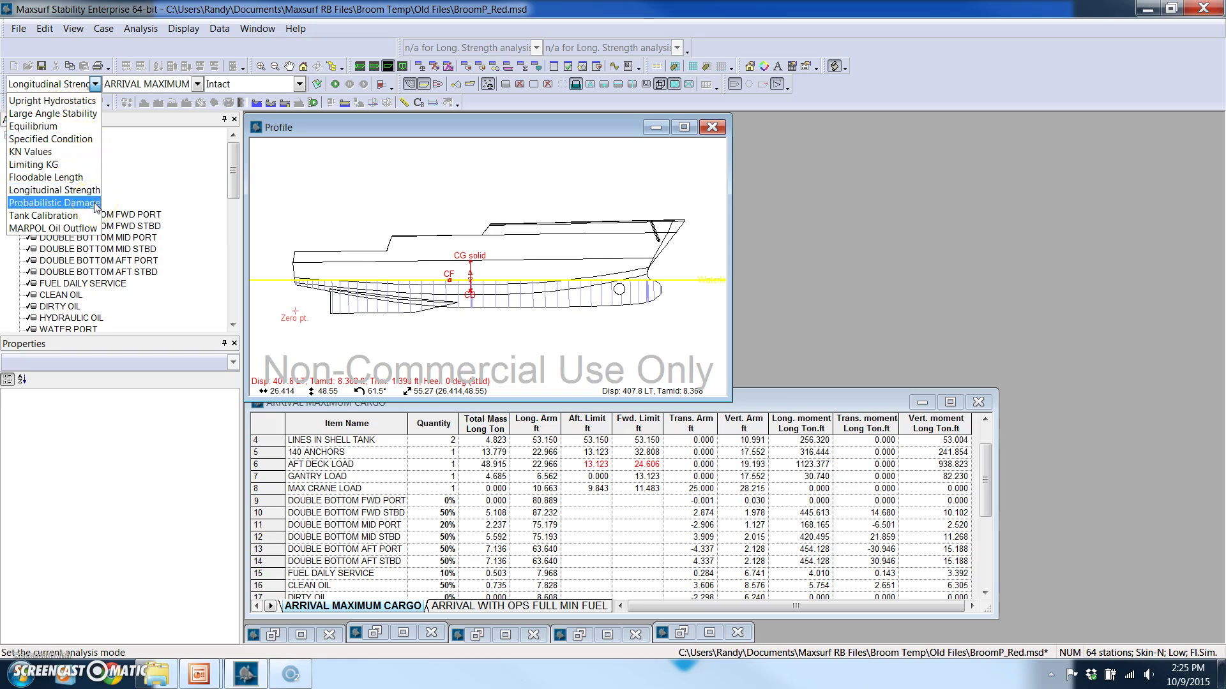
click(78, 218)
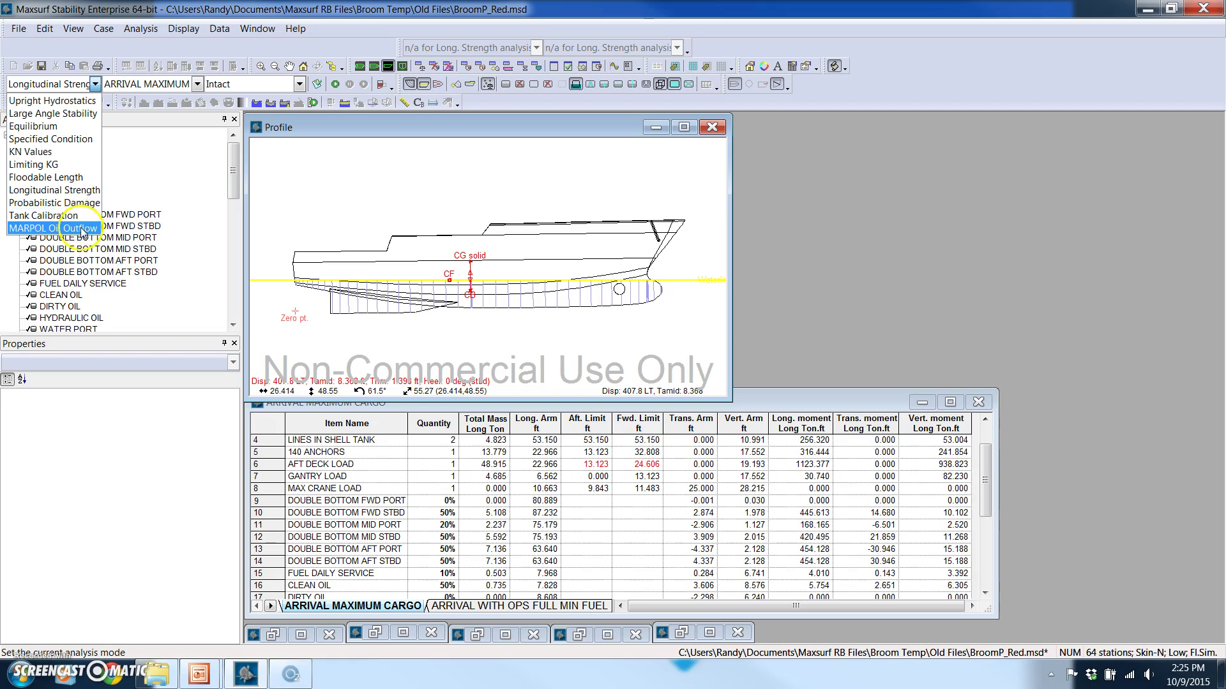
click(80, 183)
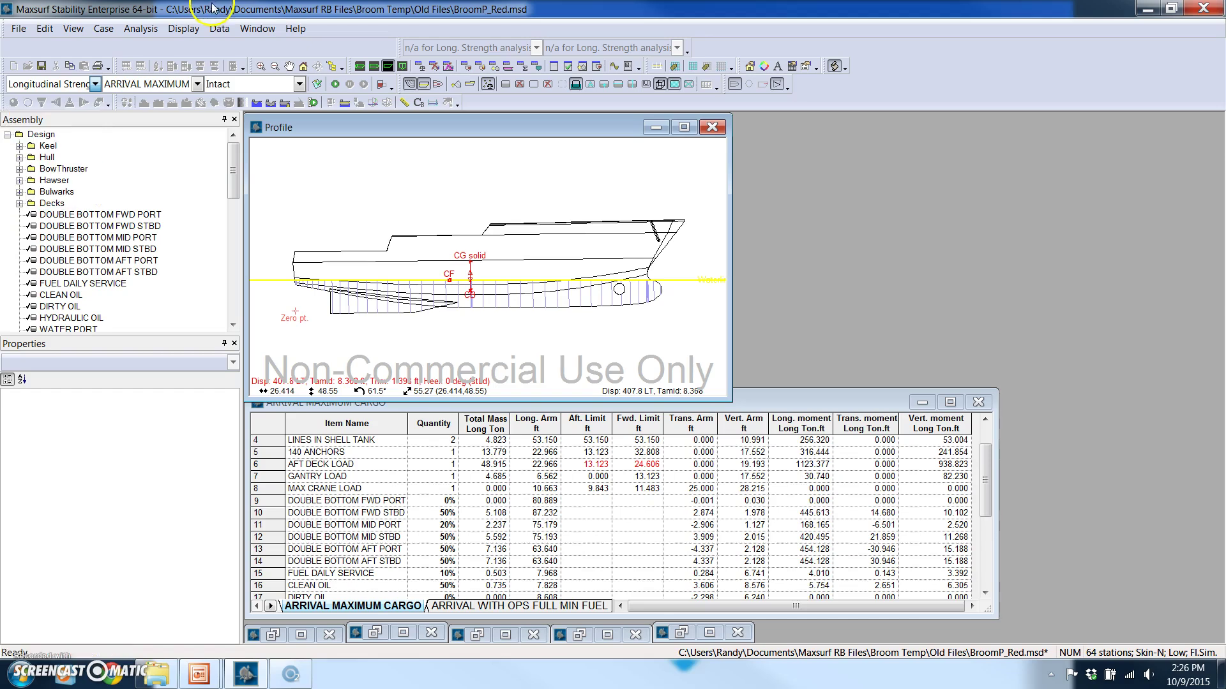
Return to the Maxsurf Stability slide show in PowerPoint from the taskbar
click(199, 677)
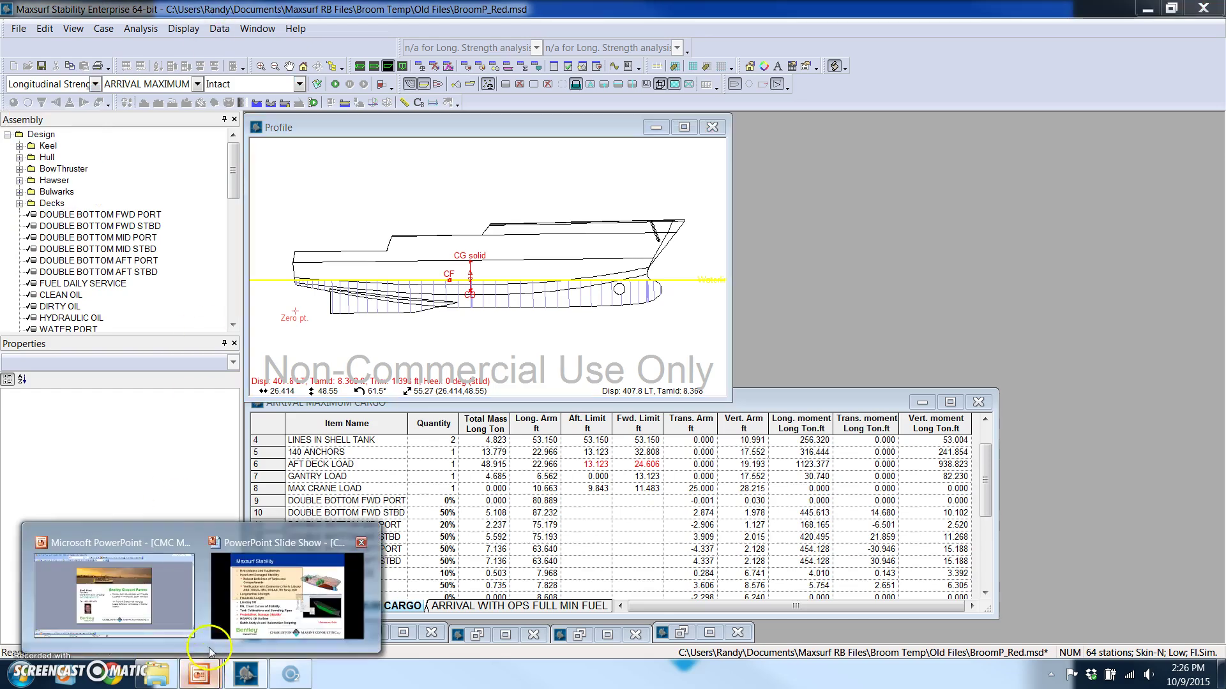